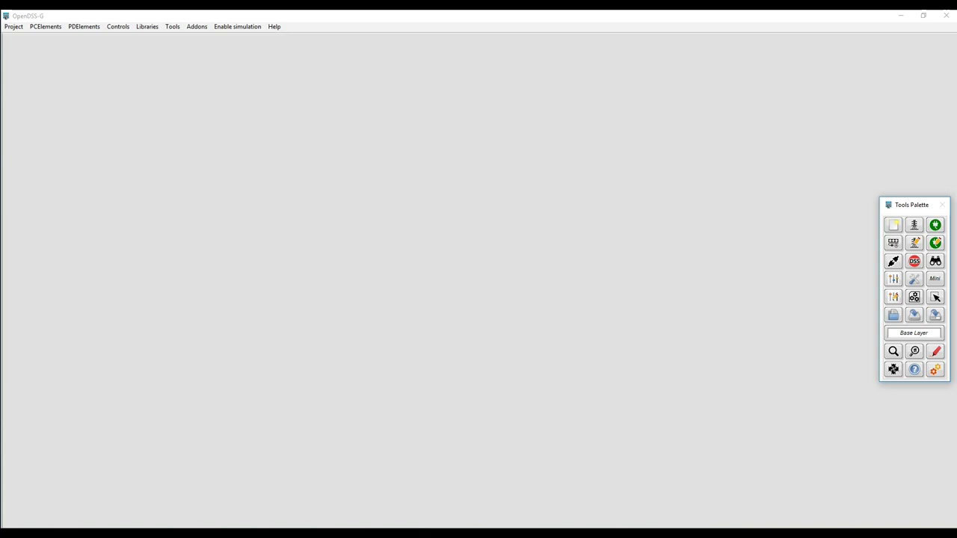
# Create a bus named SourceBus left of the canvas centre and show the element names on the diagram
pyautogui.click(894, 243)
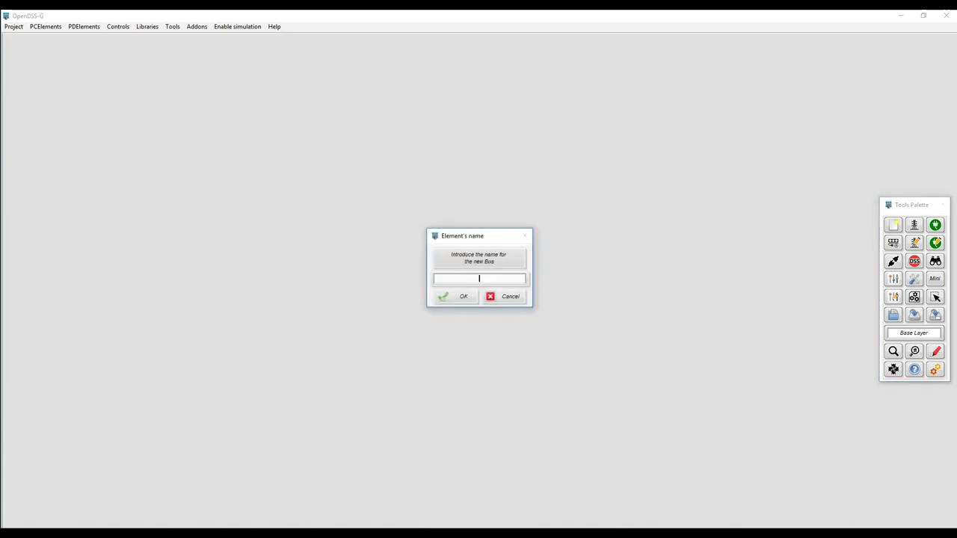
pyautogui.write('SourceBus')
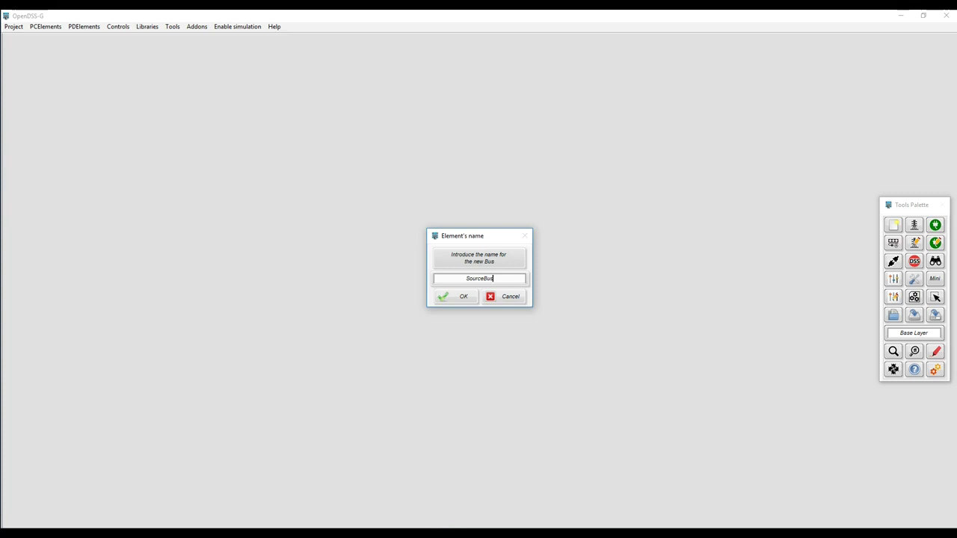
pyautogui.click(460, 296)
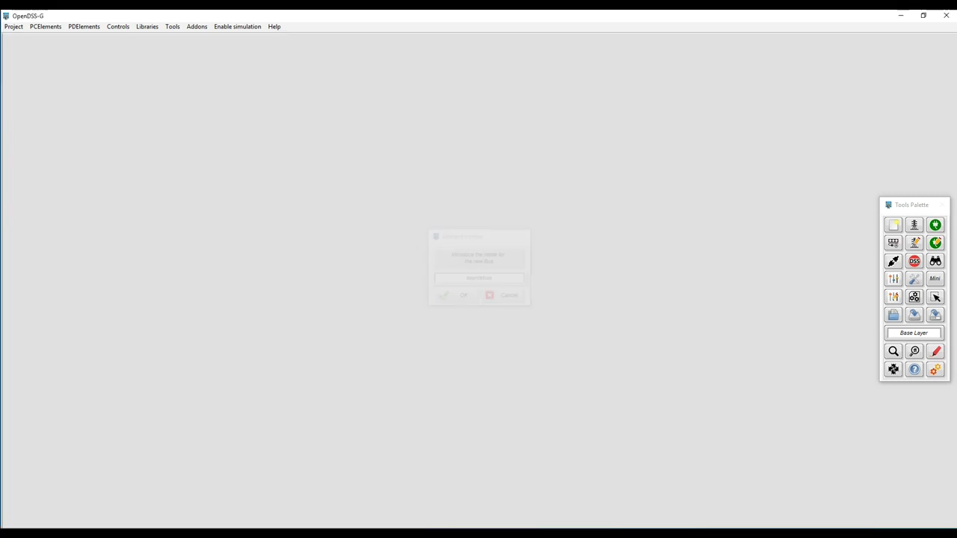
pyautogui.click(290, 278)
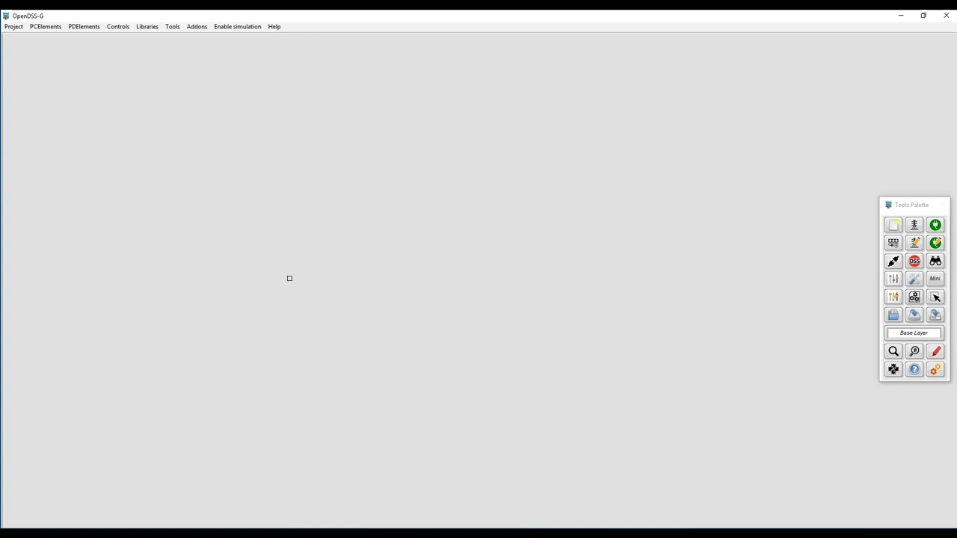
pyautogui.rightClick(316, 293)
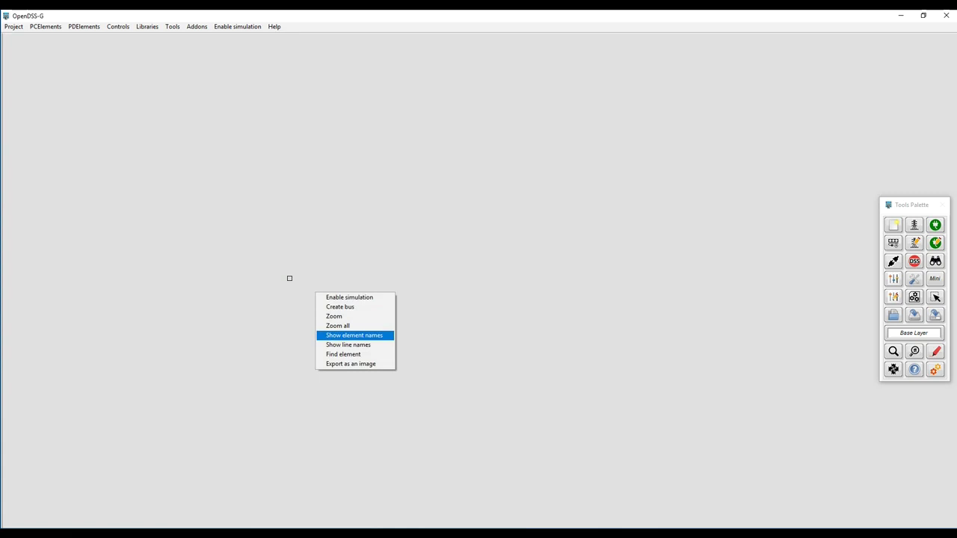
pyautogui.press('Return')
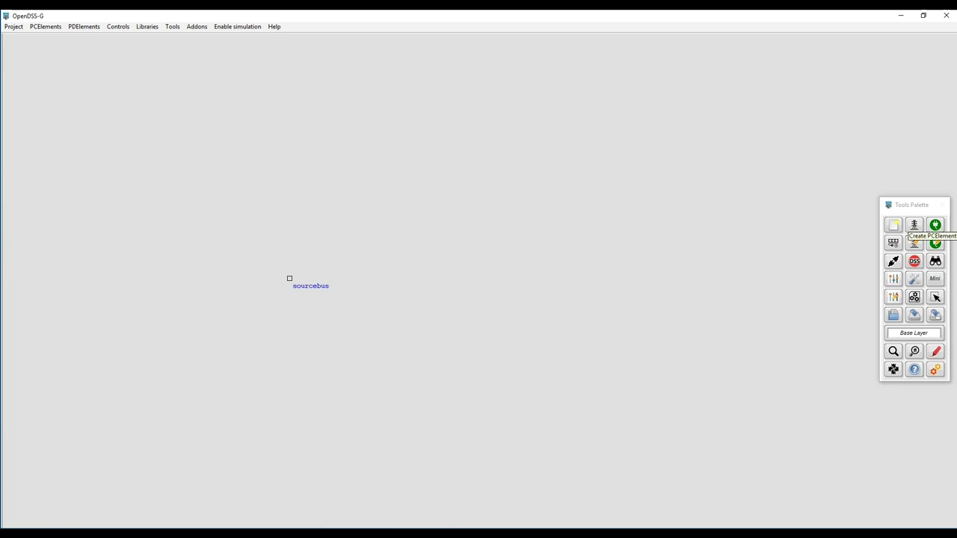
# Create a substation source named SubStation with a base voltage of 4.16 kV and a frequency of 60 Hz
pyautogui.click(46, 27)
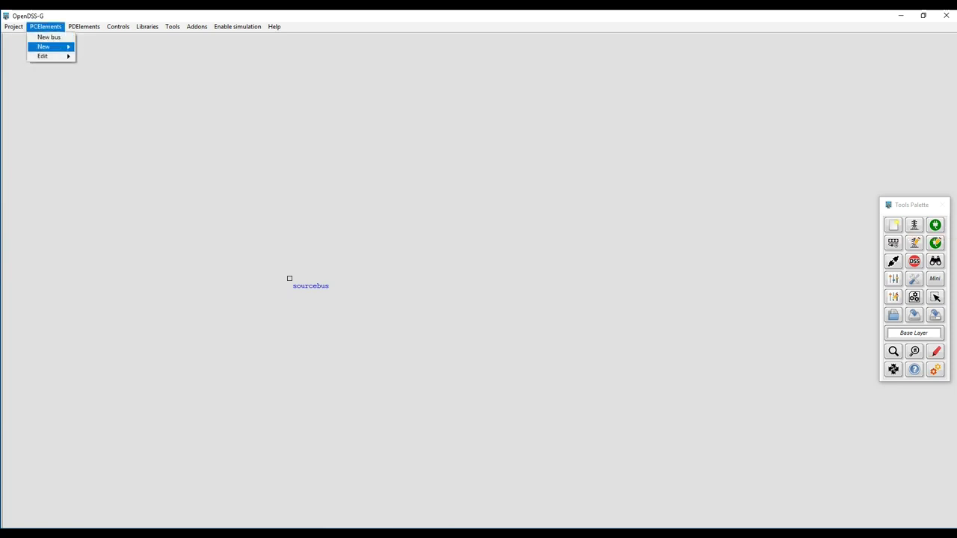
pyautogui.moveTo(45, 46)
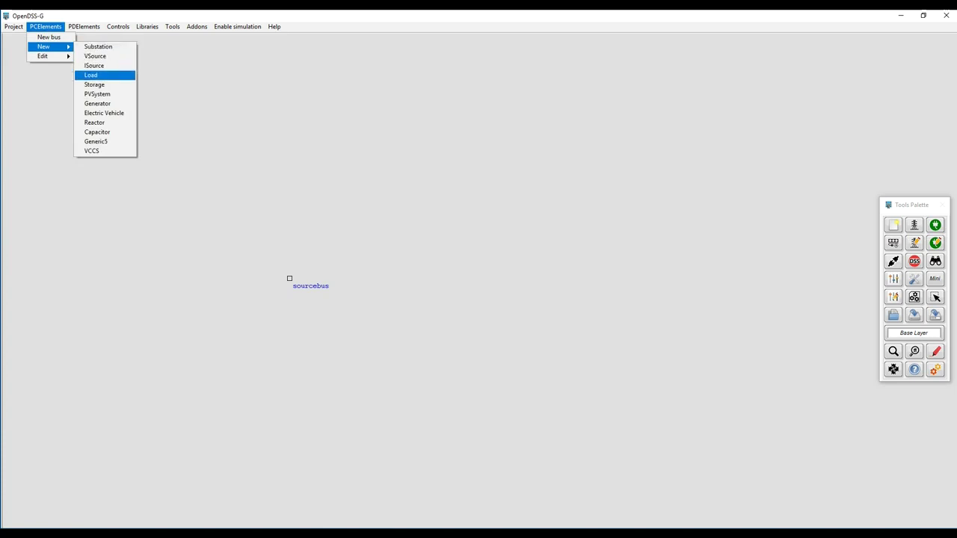
pyautogui.click(936, 225)
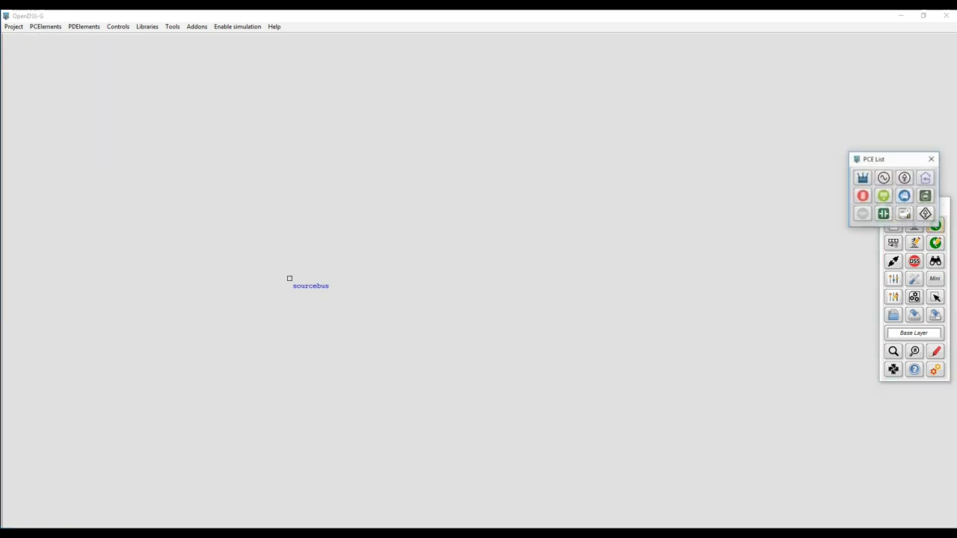
pyautogui.click(862, 178)
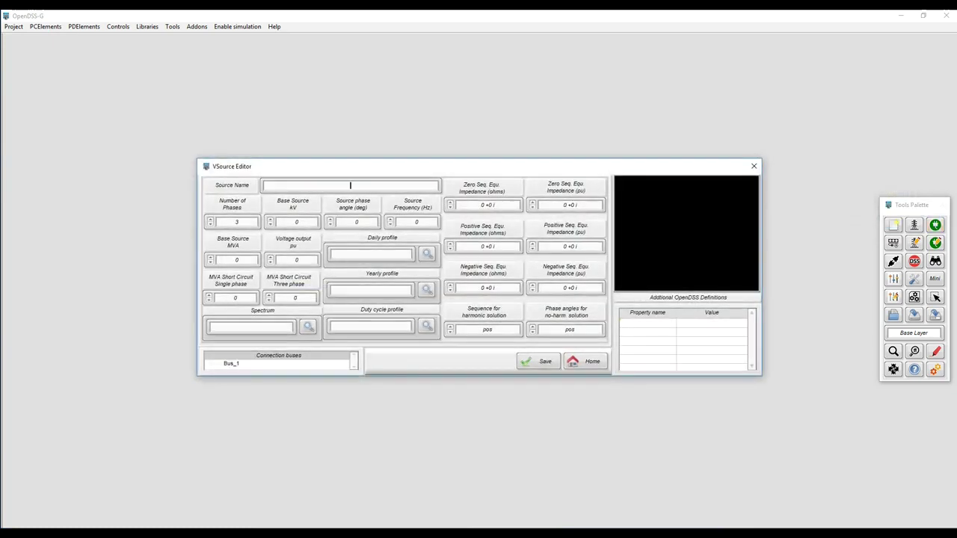
pyautogui.write('SubStation')
pyautogui.doubleClick(296, 222)
pyautogui.write('4.16')
pyautogui.doubleClick(416, 222)
pyautogui.write('60')
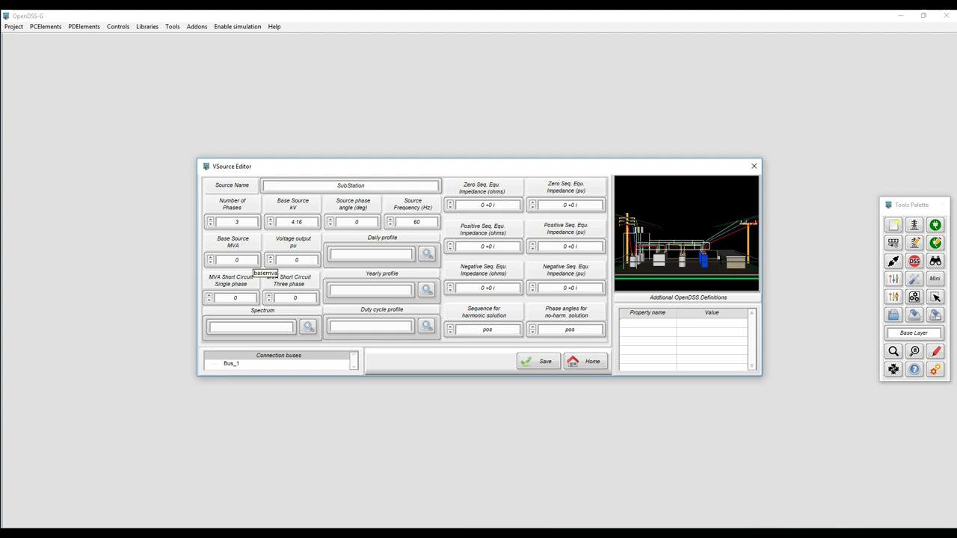
# Set the source's base power to 5000 MVA and its voltage output to 1 pu
pyautogui.doubleClick(246, 260)
pyautogui.write('5000')
pyautogui.doubleClick(297, 260)
pyautogui.write('1.0')
pyautogui.press('BackSpace')
pyautogui.press('BackSpace')
pyautogui.press('BackSpace')
# Choose sourcebus as the source's connection bus, locating it on the diagram and moving it further left
pyautogui.moveTo(337, 171)
pyautogui.mouseDown()
pyautogui.moveTo(329, 313)
pyautogui.moveTo(326, 184)
pyautogui.mouseUp()
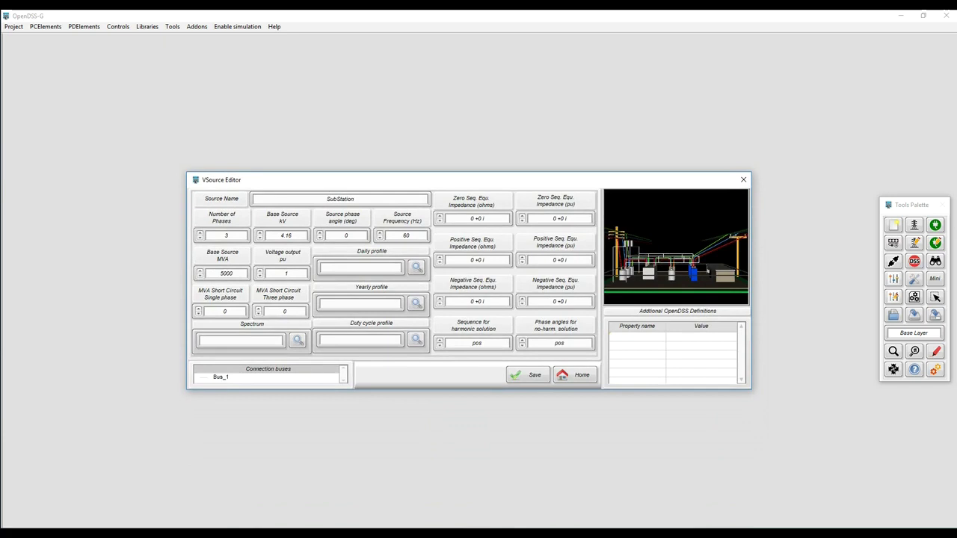
pyautogui.doubleClick(221, 378)
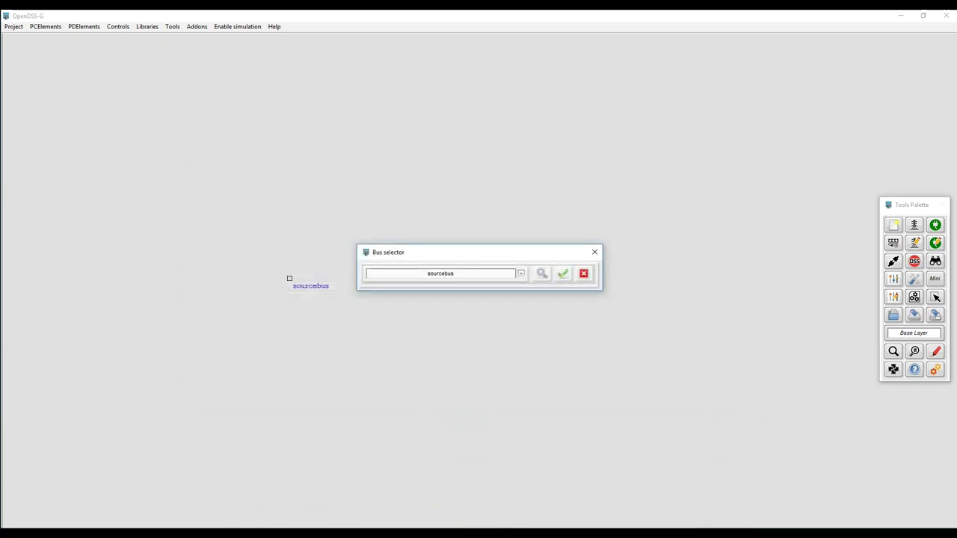
pyautogui.moveTo(479, 255); pyautogui.dragTo(572, 158)
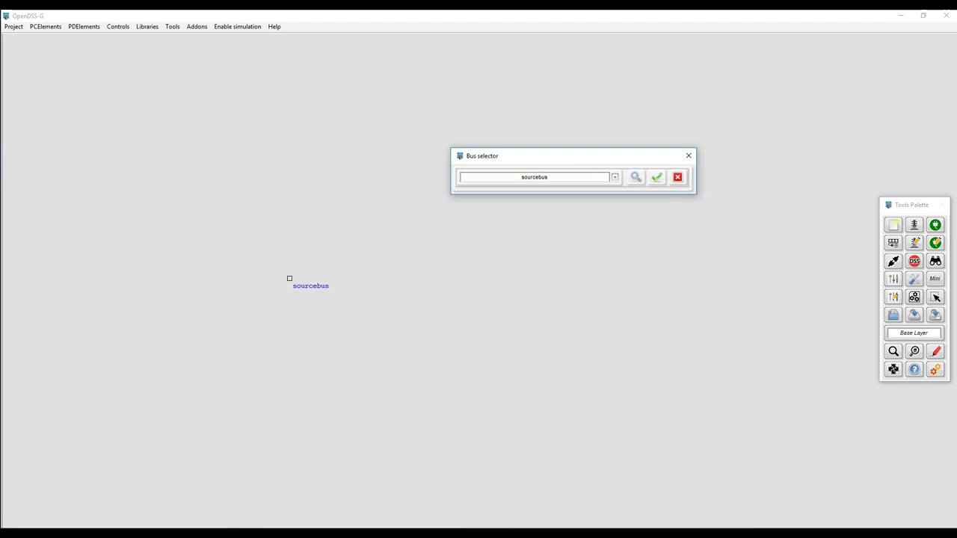
pyautogui.click(615, 177)
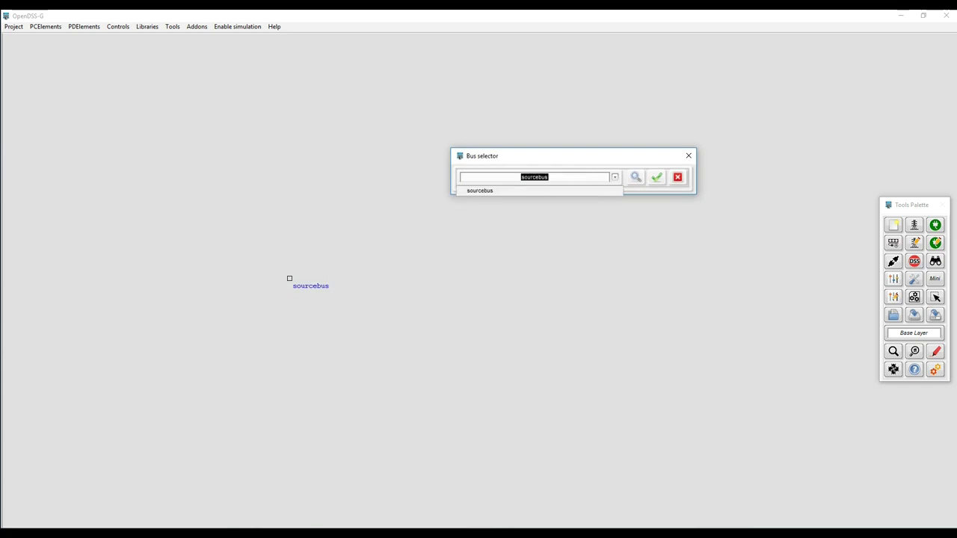
pyautogui.click(614, 177)
pyautogui.click(636, 178)
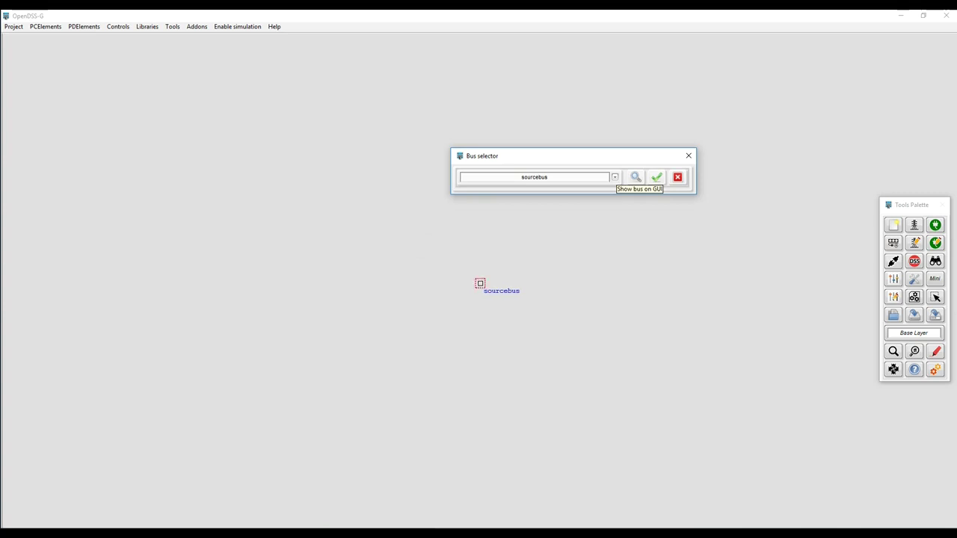
pyautogui.moveTo(481, 284); pyautogui.dragTo(415, 284)
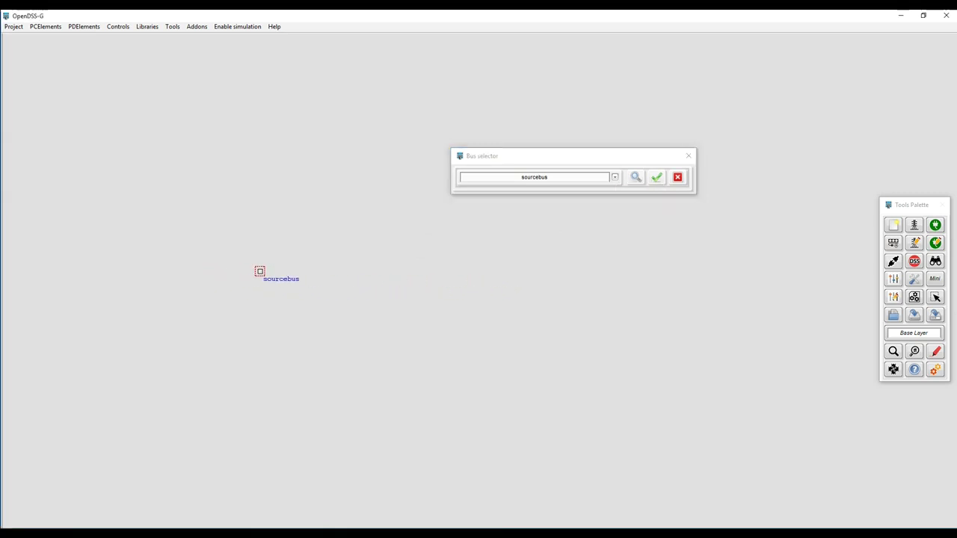
pyautogui.click(656, 177)
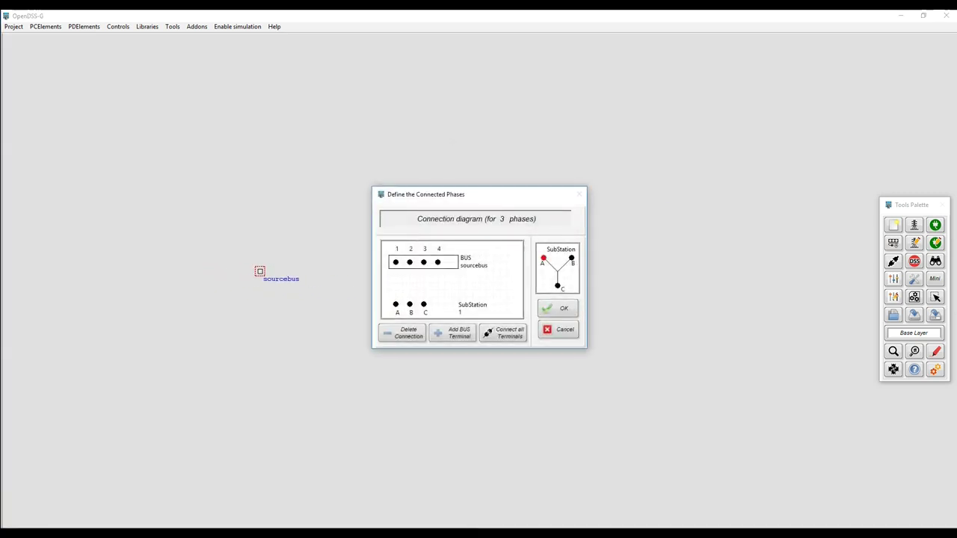
# Connect SubStation phases A, B and C to sourcebus terminals 1, 2 and 3, and save the source
pyautogui.moveTo(396, 304); pyautogui.dragTo(410, 262)
pyautogui.click(424, 263)
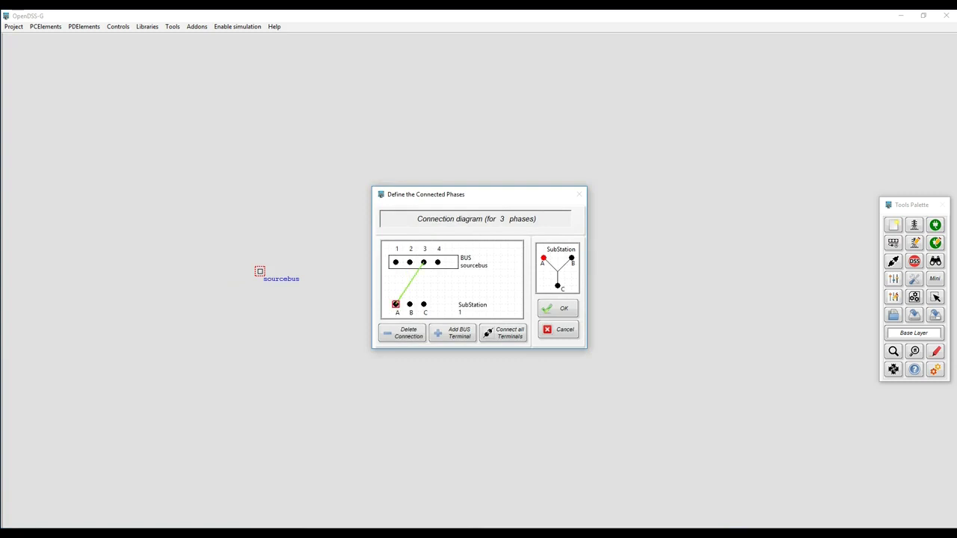
pyautogui.click(396, 262)
pyautogui.click(410, 304)
pyautogui.click(409, 262)
pyautogui.click(423, 304)
pyautogui.click(424, 262)
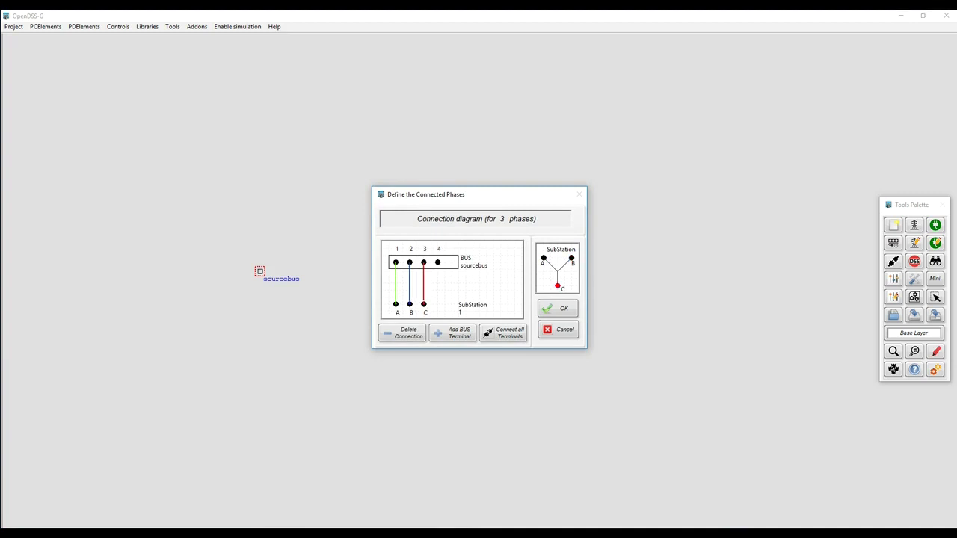
pyautogui.click(409, 263)
pyautogui.click(395, 262)
pyautogui.click(423, 263)
pyautogui.click(558, 308)
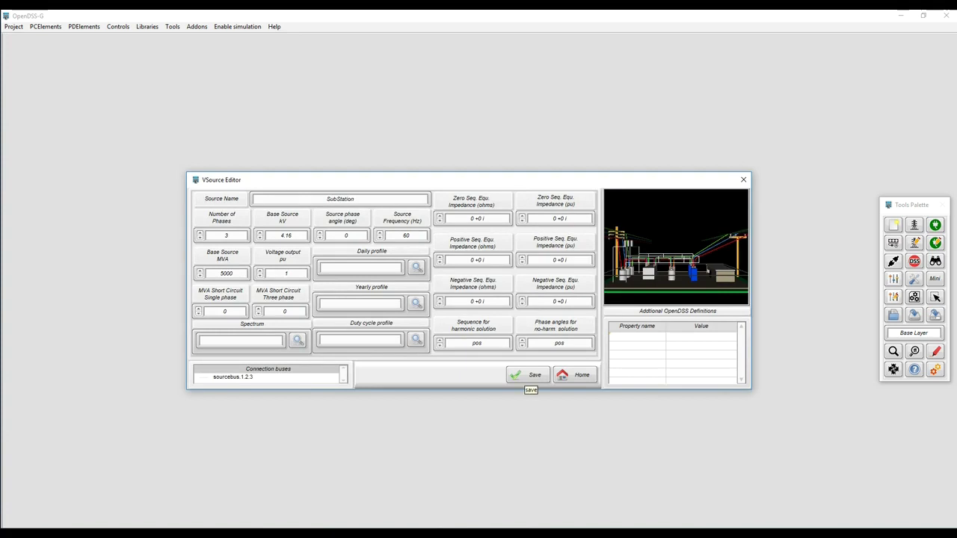
pyautogui.click(529, 375)
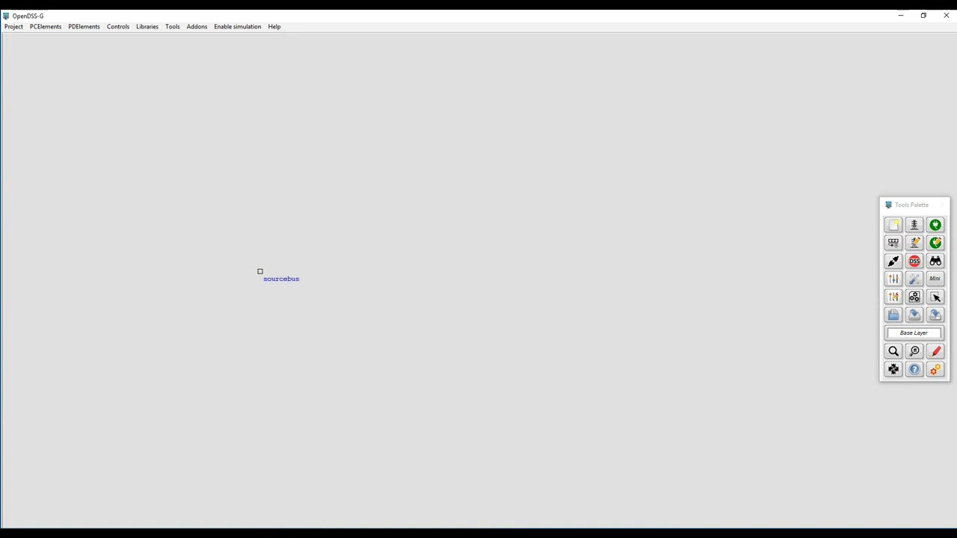
# Flag the substation elements on the diagram using the blue system Highlight colour
pyautogui.click(914, 297)
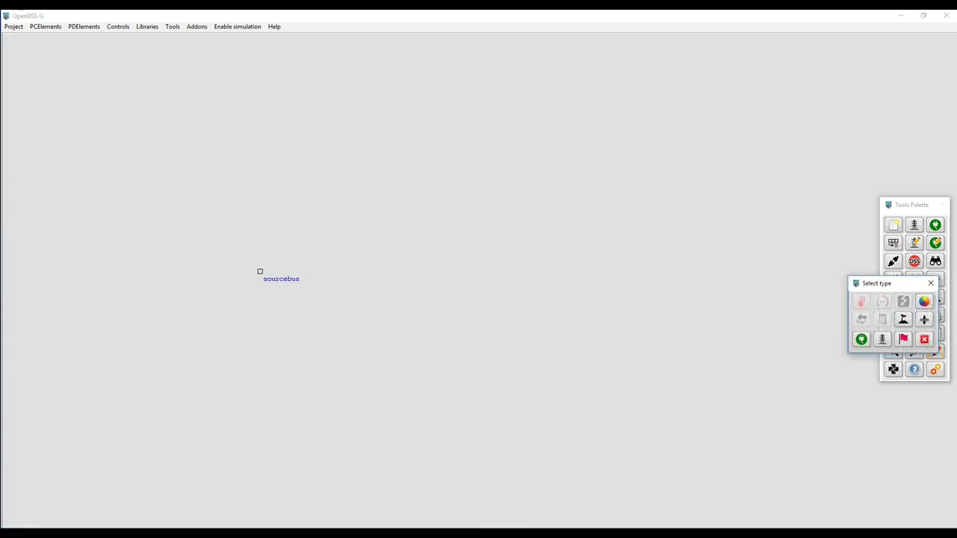
pyautogui.click(903, 340)
pyautogui.click(340, 225)
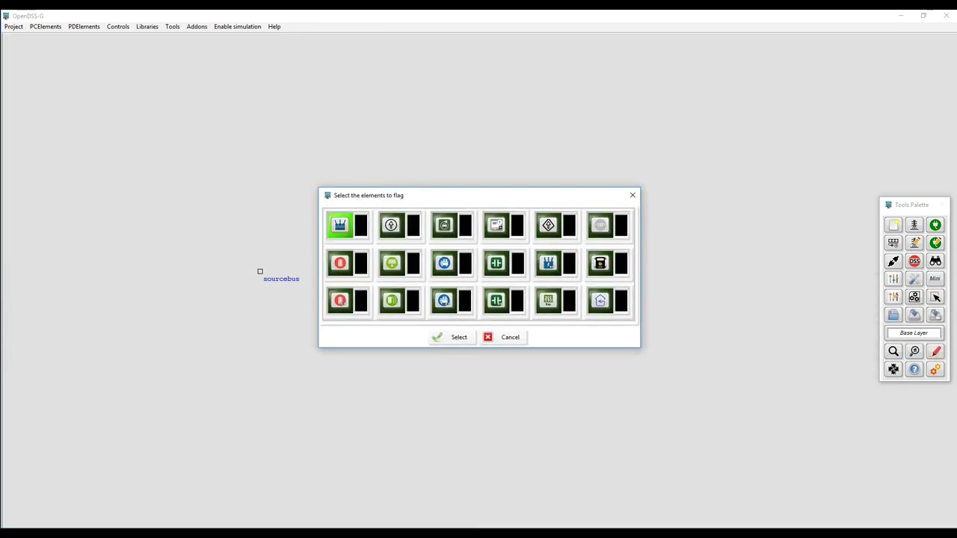
pyautogui.click(361, 225)
pyautogui.click(488, 306)
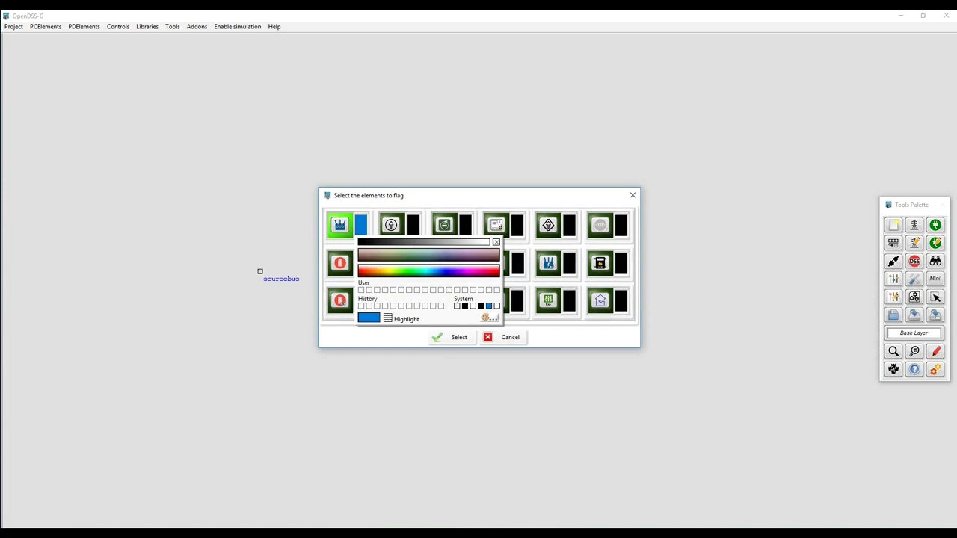
pyautogui.click(452, 337)
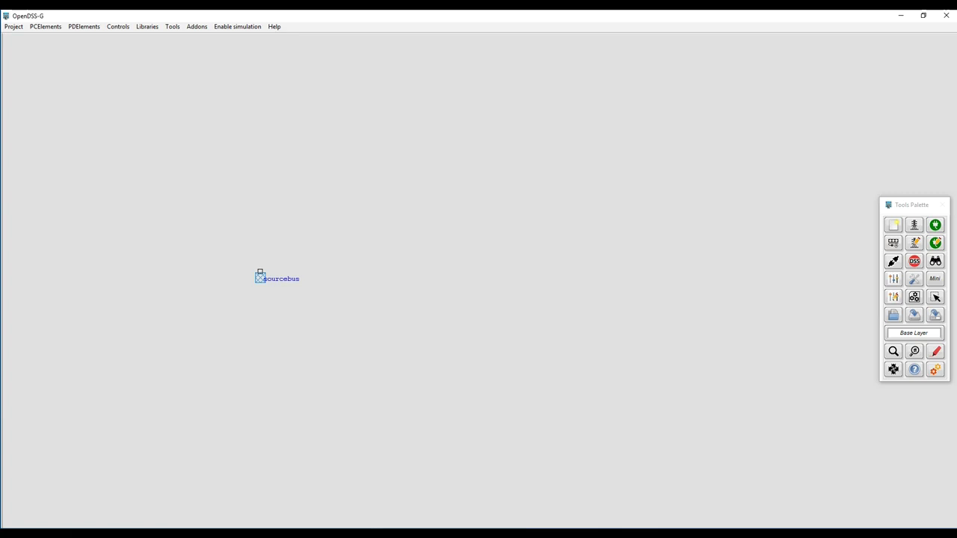
# Create the project as Example_scratch.Dsp in the Example_01 folder, replacing the existing file
pyautogui.click(893, 225)
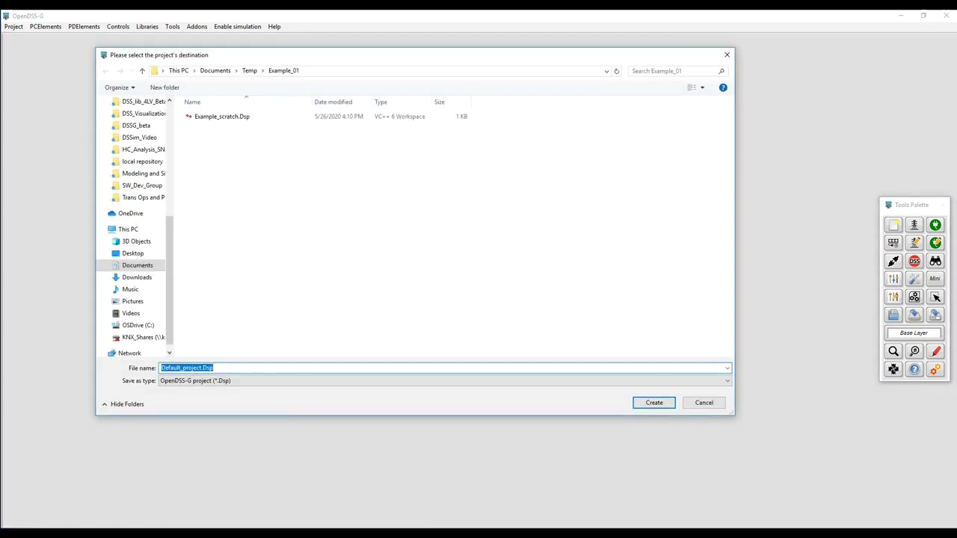
pyautogui.click(222, 117)
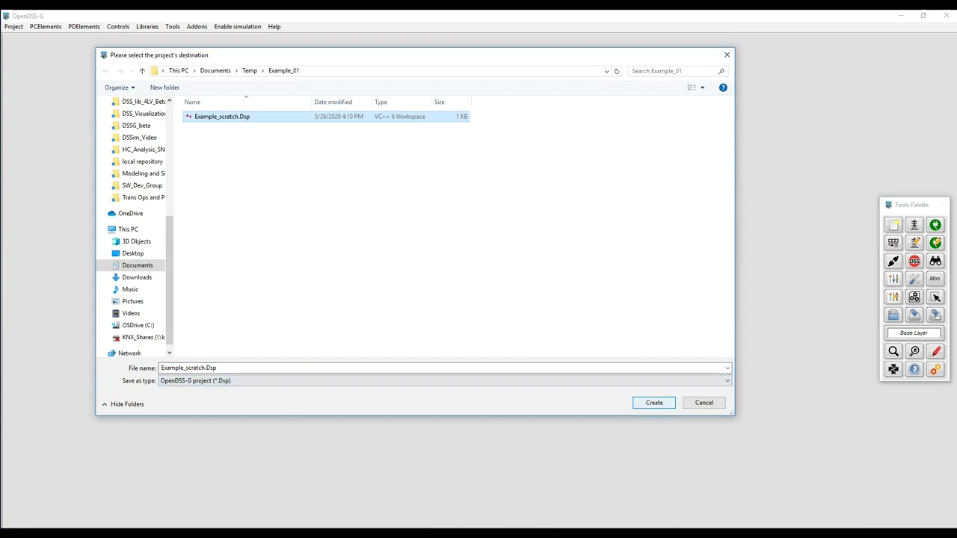
pyautogui.press('Return')
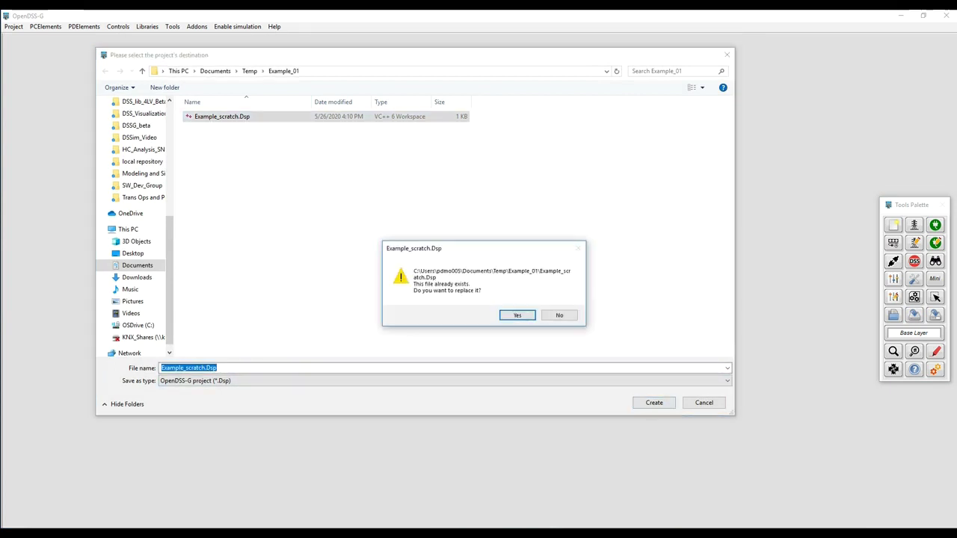
pyautogui.press('Return')
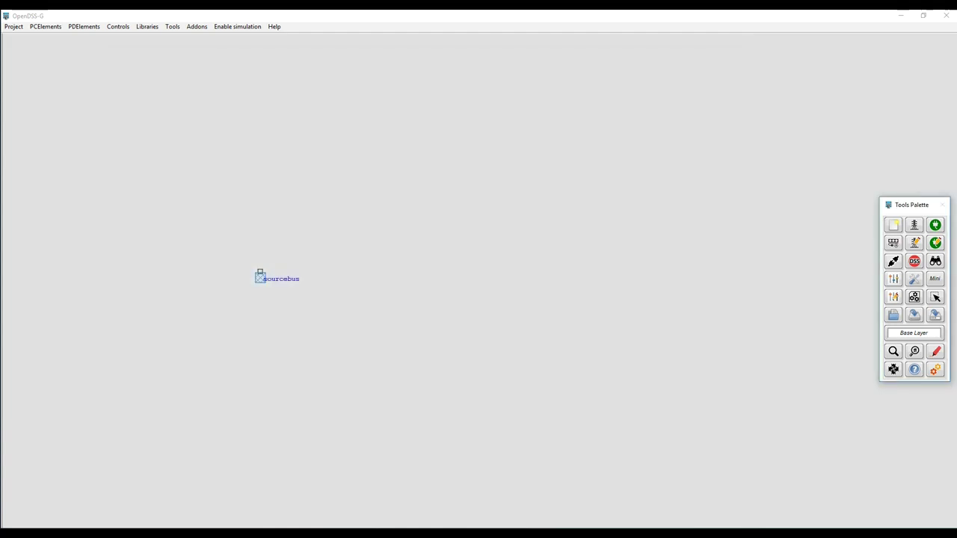
# Create a bus named bus1 and place it directly above sourcebus, aligned vertically with it
pyautogui.hotkey('ctrl', 'b')
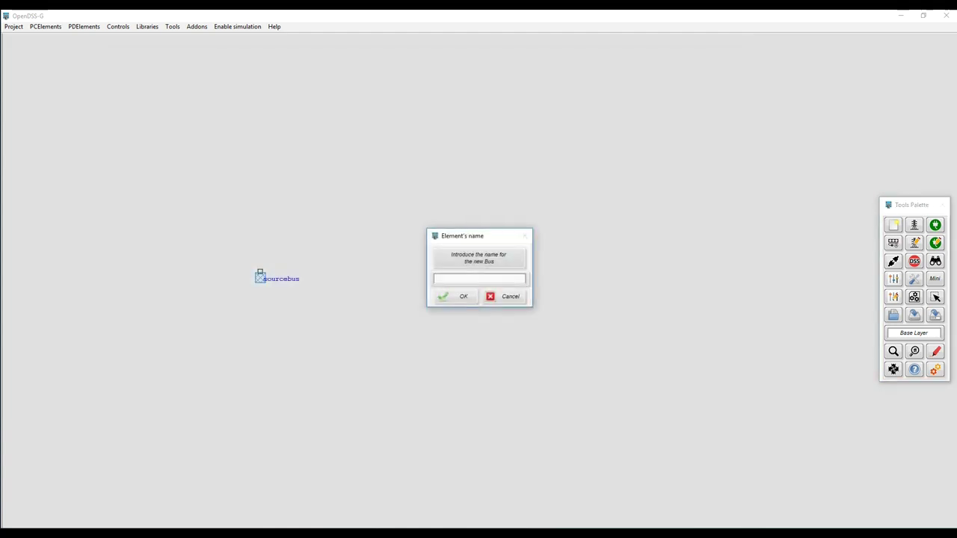
pyautogui.write('bus1')
pyautogui.click(455, 296)
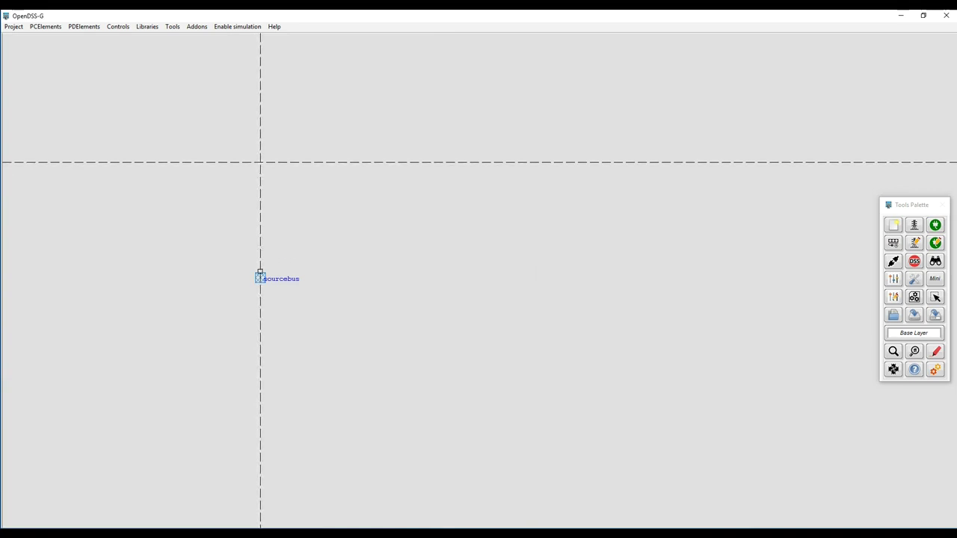
pyautogui.click(260, 161)
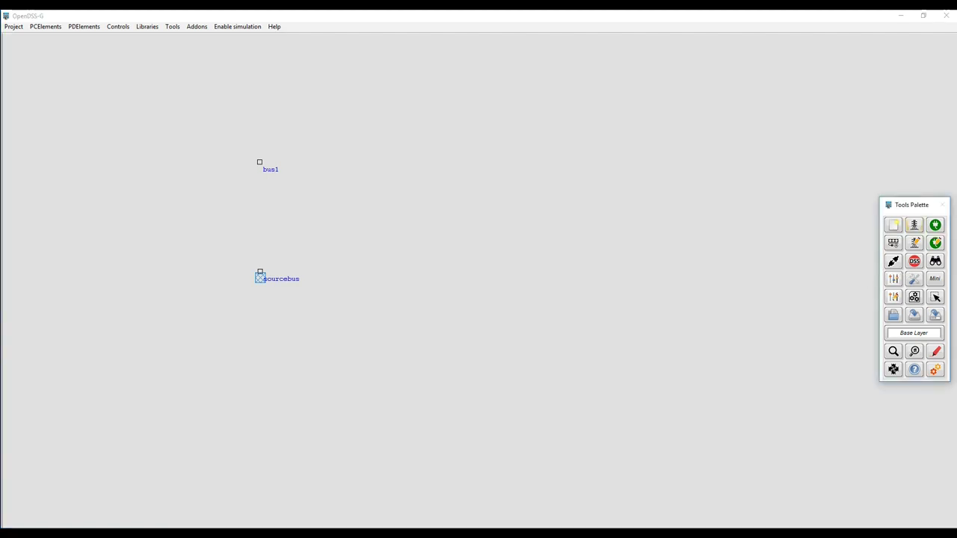
# Start a new three-phase, two-winding transformer and connect its first winding to sourcebus terminals 1, 2 and 3
pyautogui.click(914, 224)
pyautogui.click(883, 178)
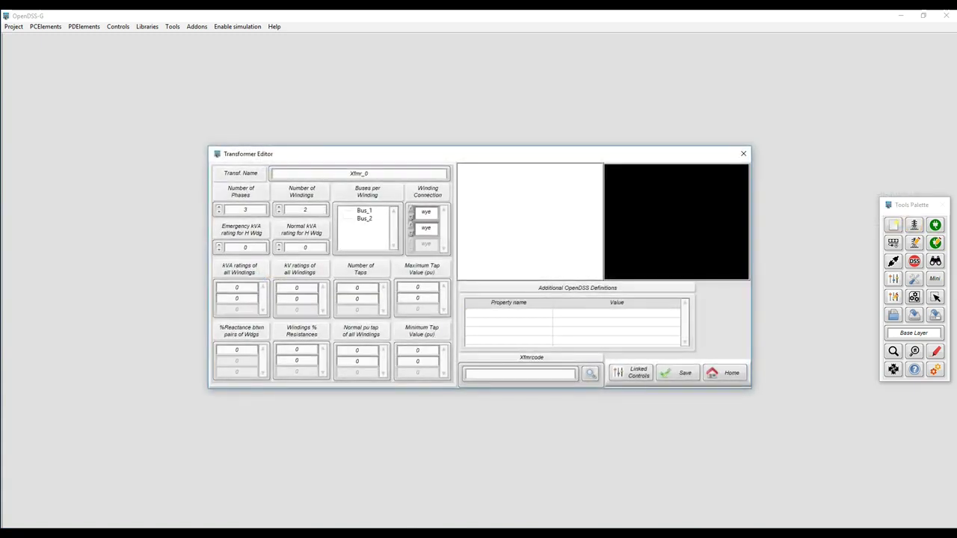
pyautogui.moveTo(378, 154); pyautogui.dragTo(534, 153)
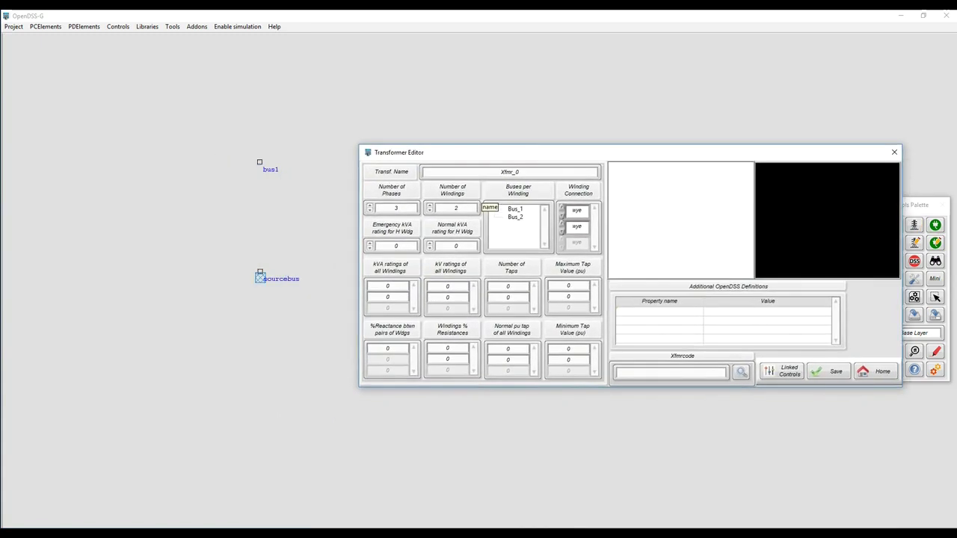
pyautogui.doubleClick(397, 209)
pyautogui.press('Tab')
pyautogui.press('Tab')
pyautogui.doubleClick(516, 209)
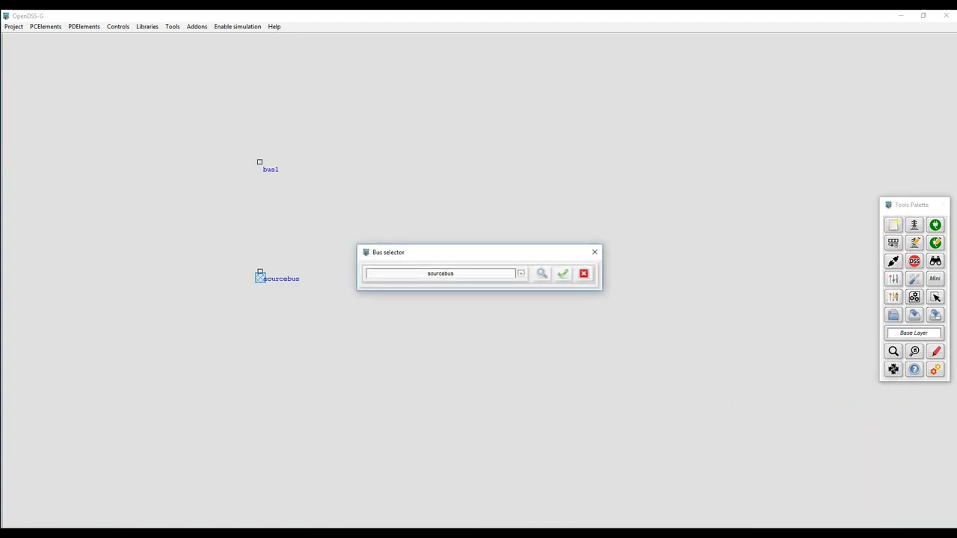
pyautogui.moveTo(484, 254); pyautogui.dragTo(543, 213)
pyautogui.click(622, 233)
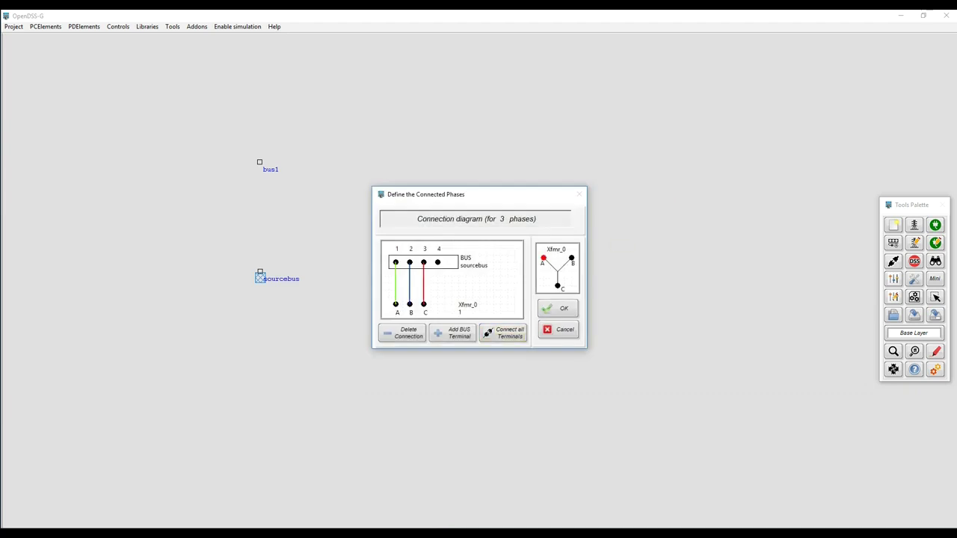
pyautogui.click(557, 308)
# Connect the transformer's second winding to bus1 terminals 1, 2 and 3
pyautogui.doubleClick(516, 217)
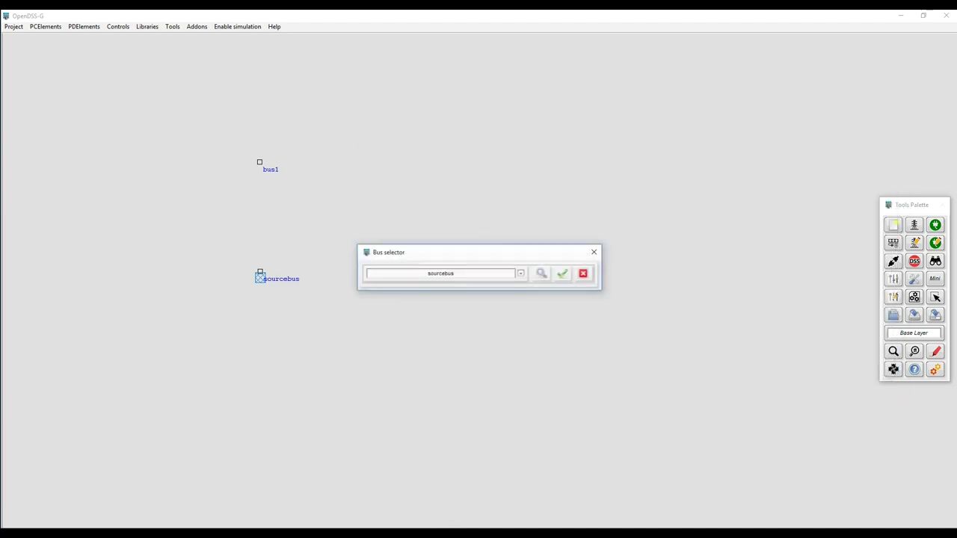
pyautogui.click(522, 274)
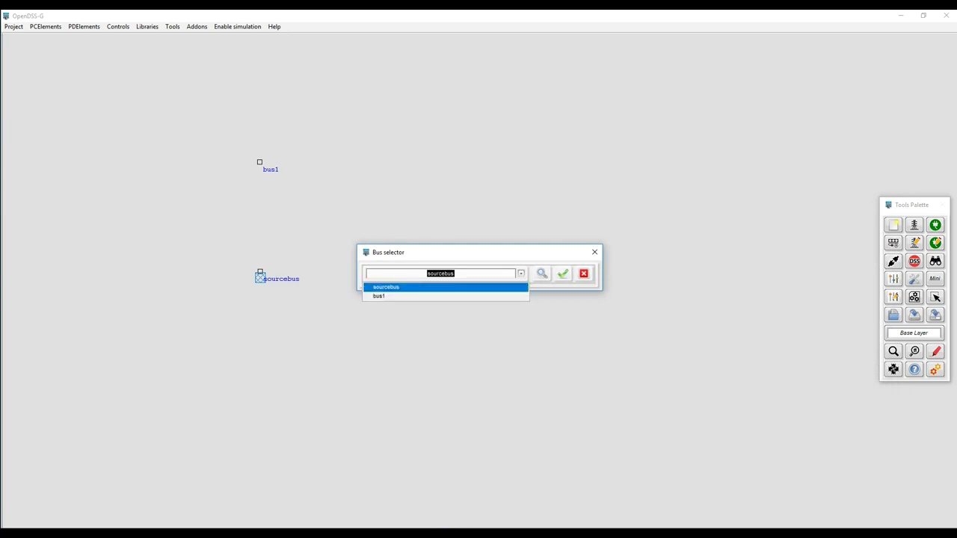
pyautogui.click(521, 274)
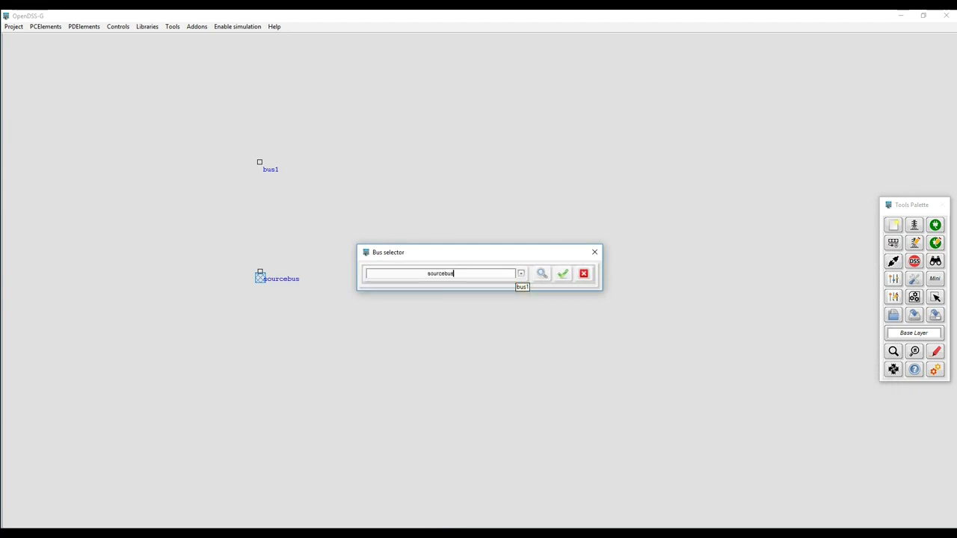
pyautogui.hotkey('ctrl', 'a')
pyautogui.write('bus1')
pyautogui.click(562, 273)
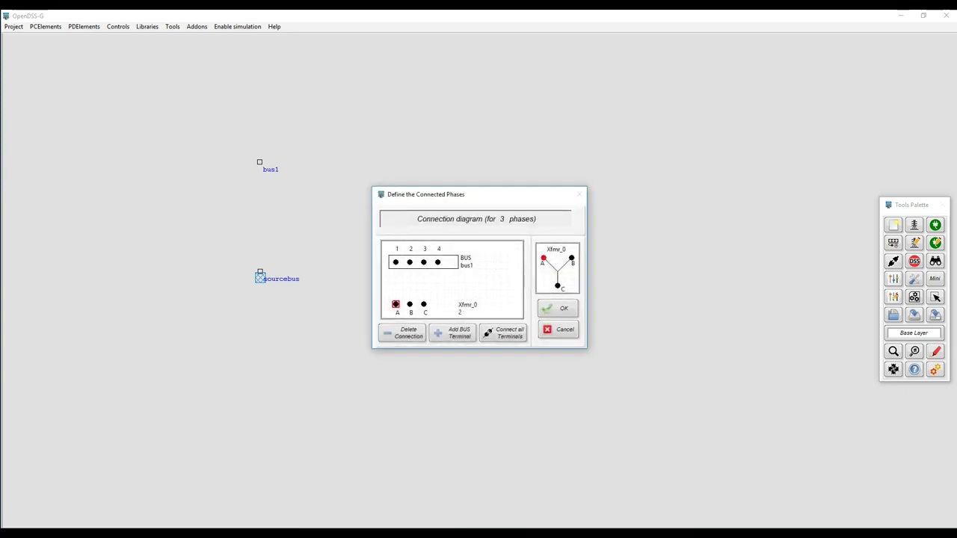
pyautogui.click(558, 308)
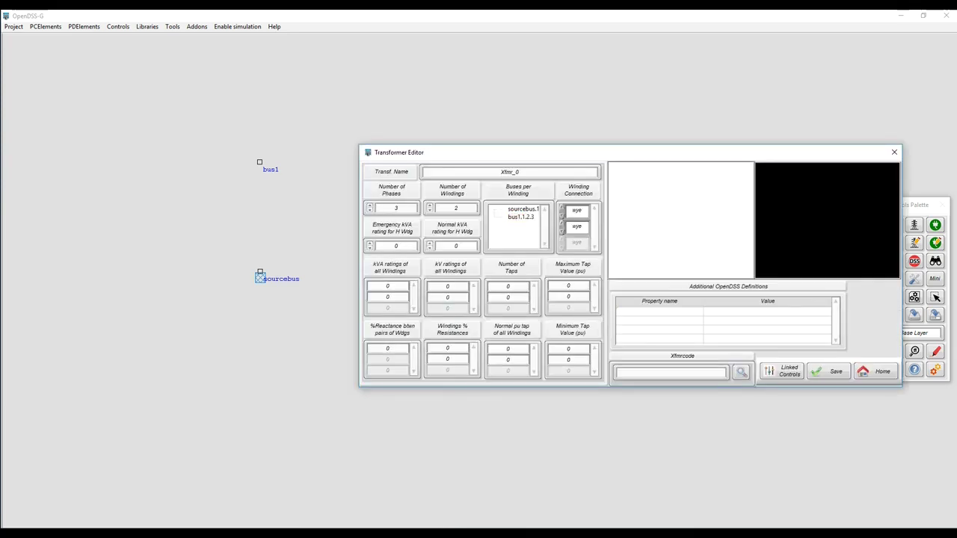
# Set the kVA rating of both transformer windings to 5000 and save the transformer
pyautogui.doubleClick(387, 285)
pyautogui.write('5000')
pyautogui.press('Tab')
pyautogui.write('5000')
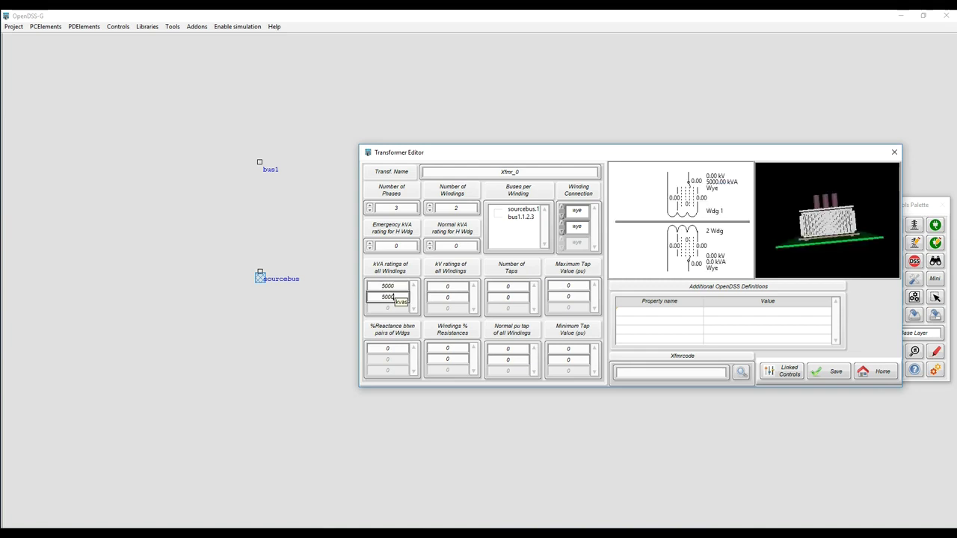
pyautogui.press('Tab')
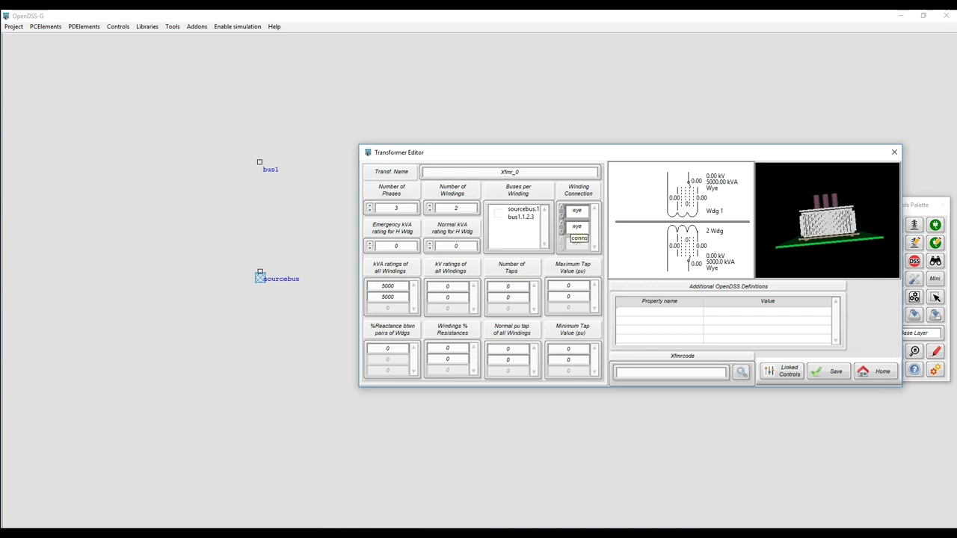
pyautogui.click(576, 226)
pyautogui.click(580, 225)
pyautogui.click(830, 371)
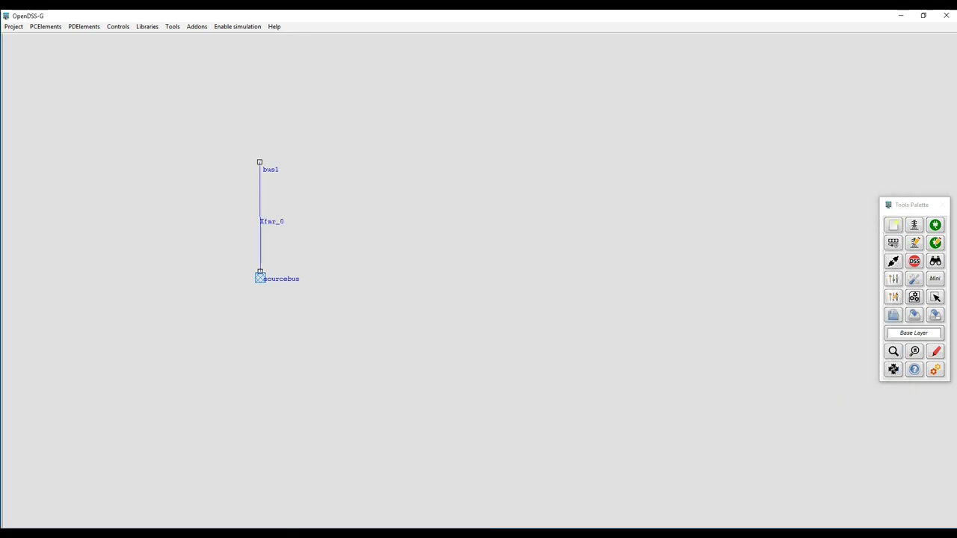
# Straighten bus1 directly above sourcebus, and place a new bus named bus2 to the right of bus1 at about the same height
pyautogui.click(259, 162)
pyautogui.moveTo(260, 162); pyautogui.dragTo(260, 160)
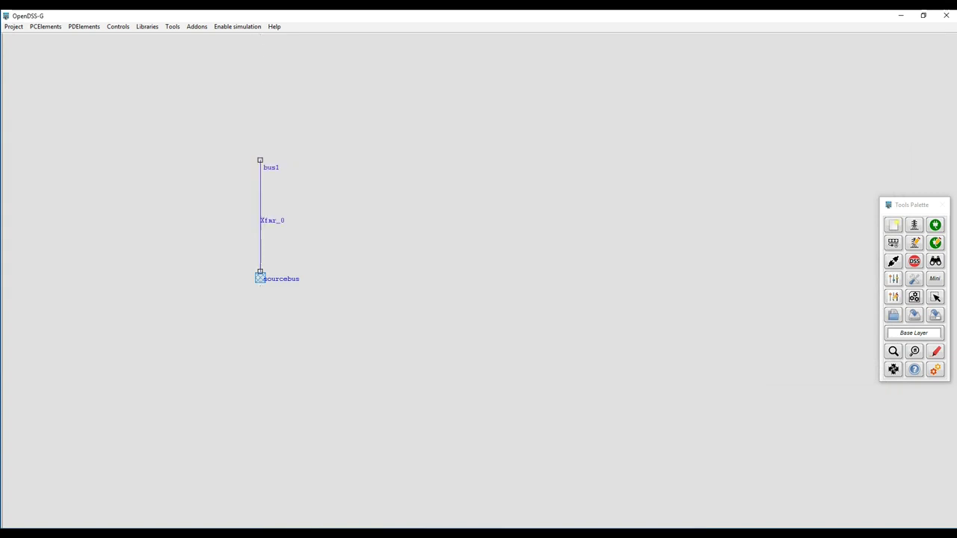
pyautogui.hotkey('ctrl', 'b')
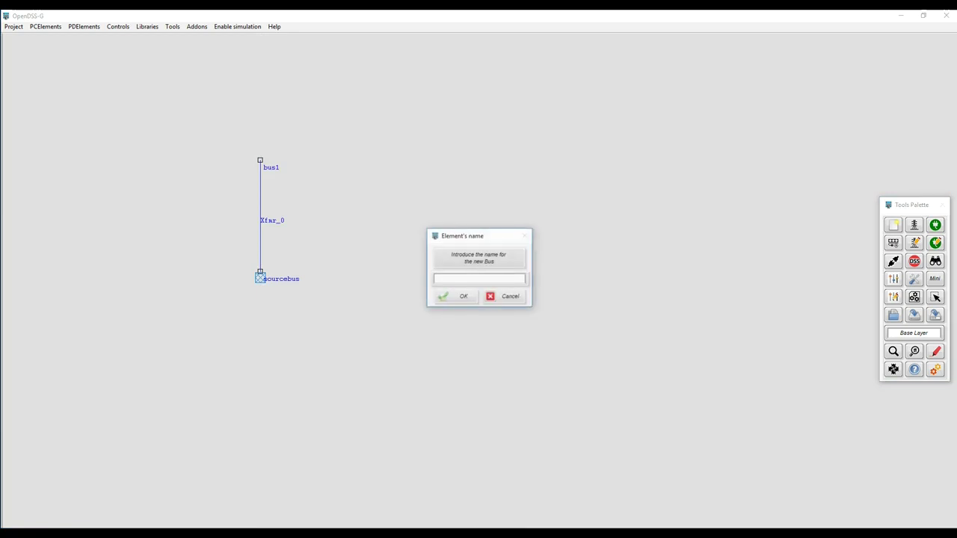
pyautogui.write('bus2')
pyautogui.click(457, 296)
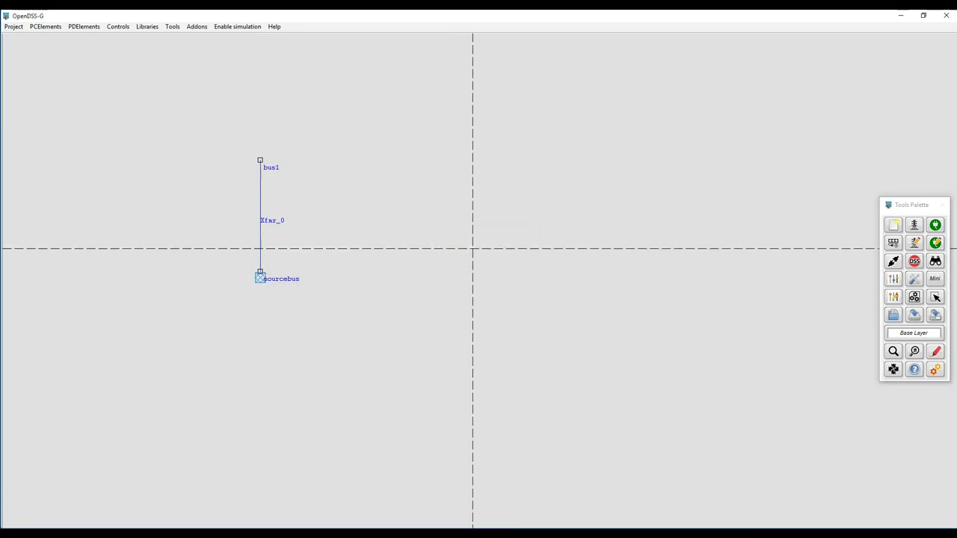
pyautogui.click(442, 159)
# Start a new line and set its symmetrical component values R0, X0, R1 and X1 to 0.001
pyautogui.click(914, 225)
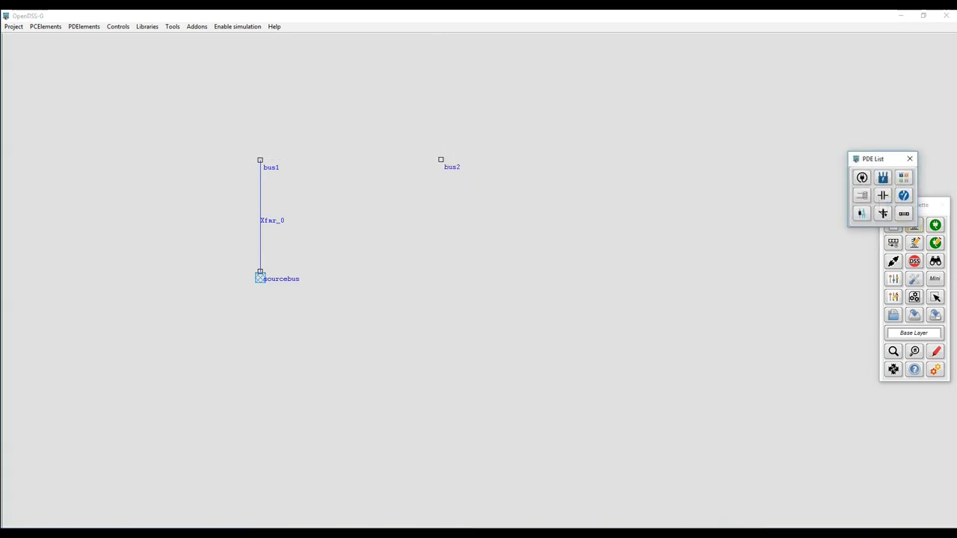
pyautogui.click(883, 214)
pyautogui.moveTo(464, 156); pyautogui.dragTo(549, 239)
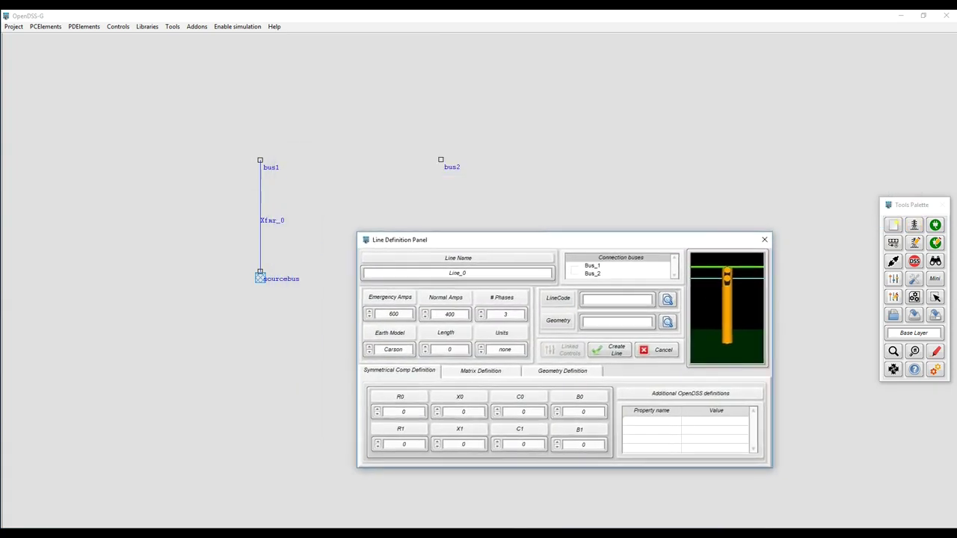
pyautogui.write('.001')
pyautogui.press('Tab')
pyautogui.write('.001')
pyautogui.press('Tab')
pyautogui.press('Tab')
pyautogui.press('Tab')
pyautogui.write('.001')
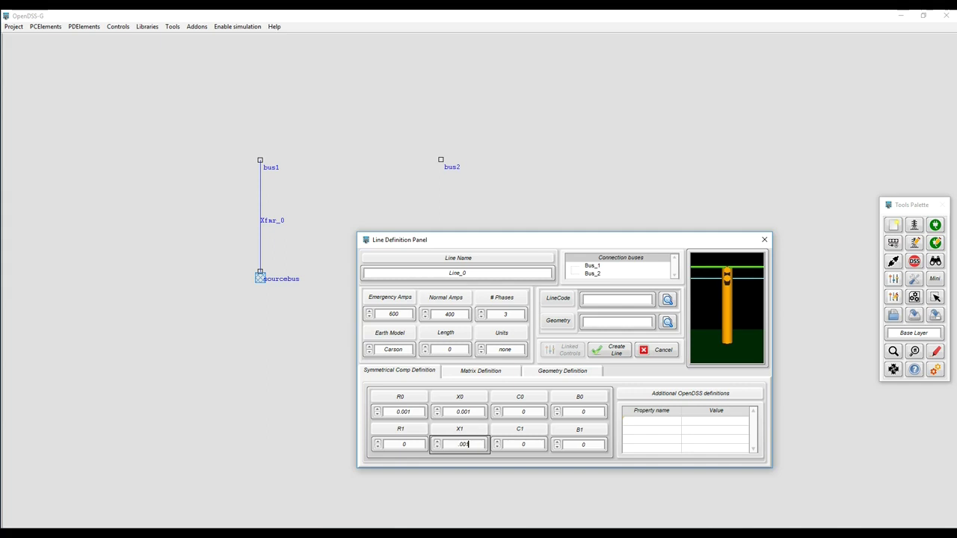
pyautogui.press('Tab')
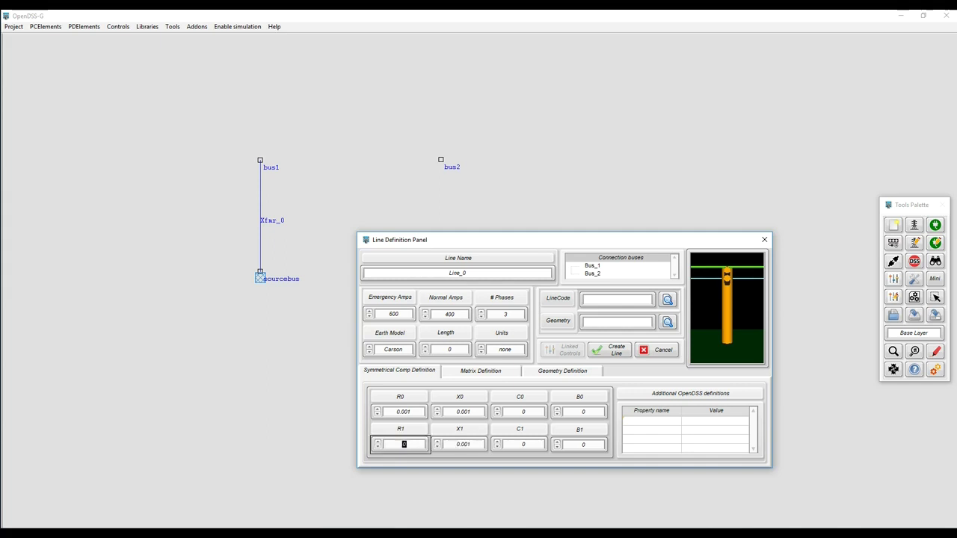
pyautogui.write('.001')
pyautogui.press('Return')
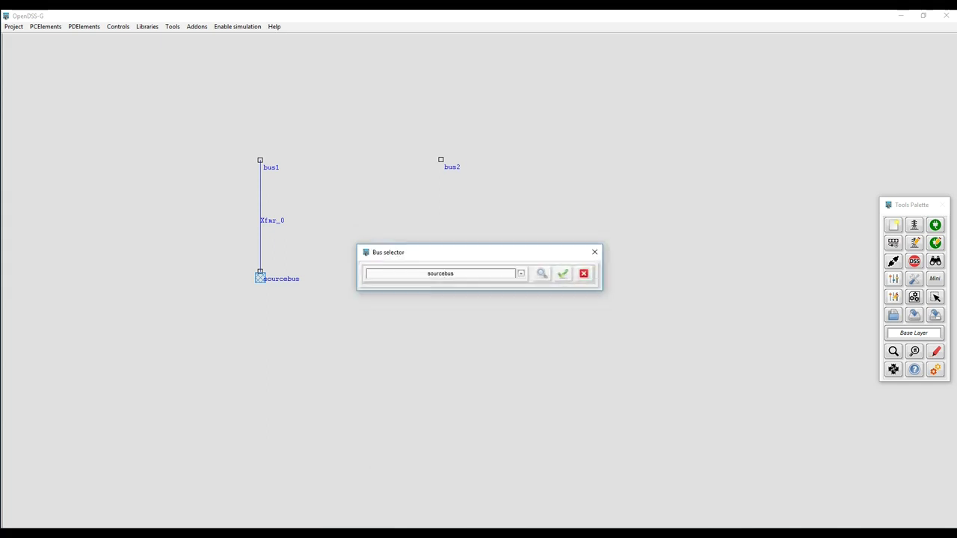
# Connect phases A, B and C of the line's first end to bus1 terminals 1, 2 and 3
pyautogui.press('Tab')
pyautogui.write('bu')
pyautogui.click(521, 273)
pyautogui.click(509, 304)
pyautogui.press('Return')
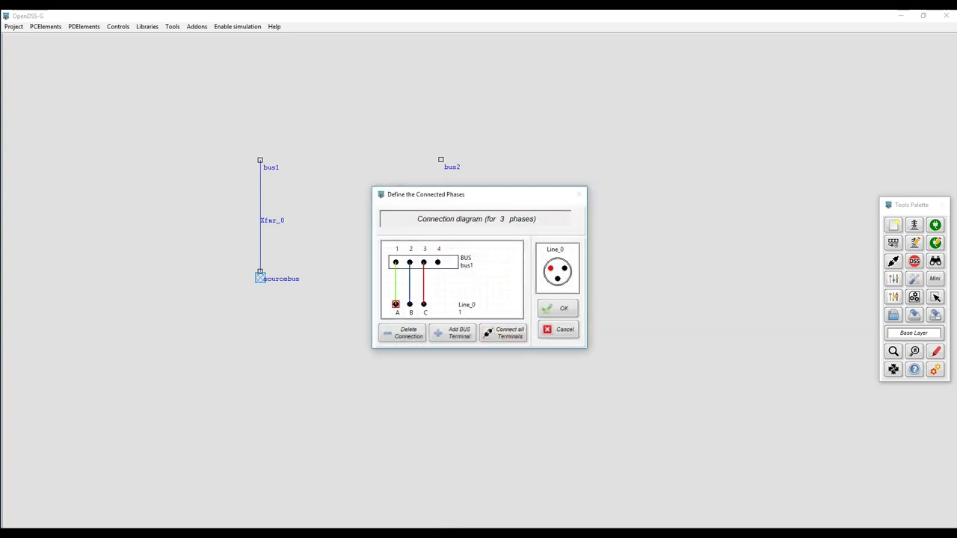
pyautogui.press('Return')
# Create the line with its second end on bus2 terminals 1, 2 and 3, and level bus2 with bus1
pyautogui.doubleClick(592, 274)
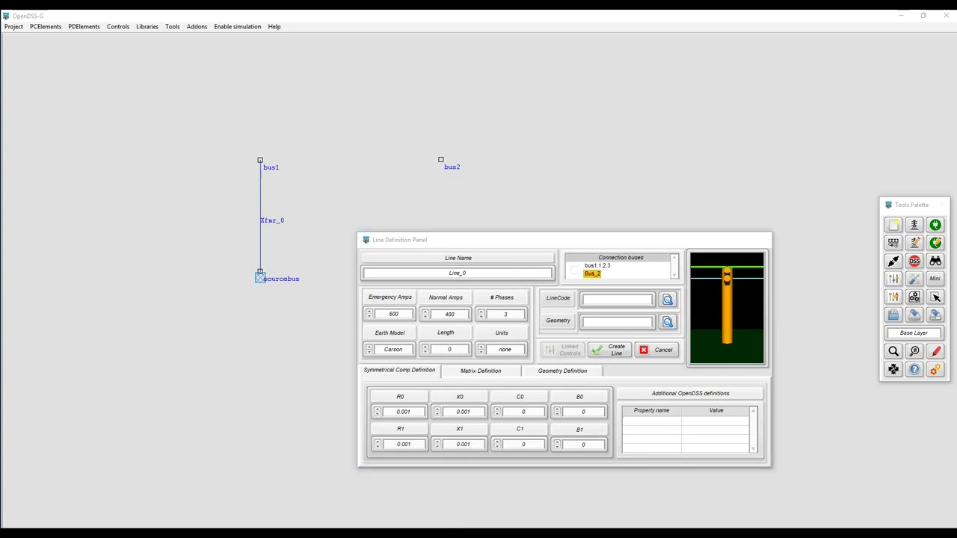
pyautogui.click(521, 274)
pyautogui.click(494, 305)
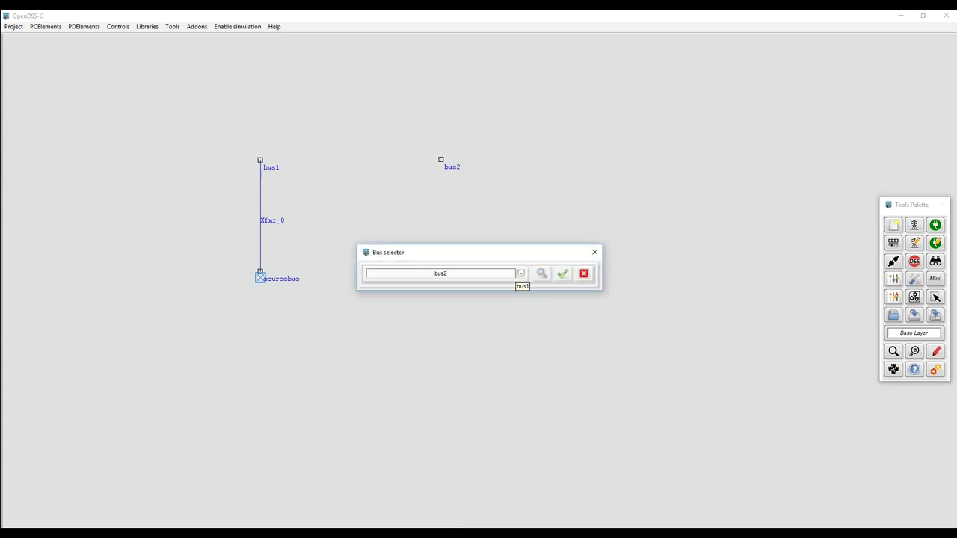
pyautogui.click(563, 274)
pyautogui.click(503, 333)
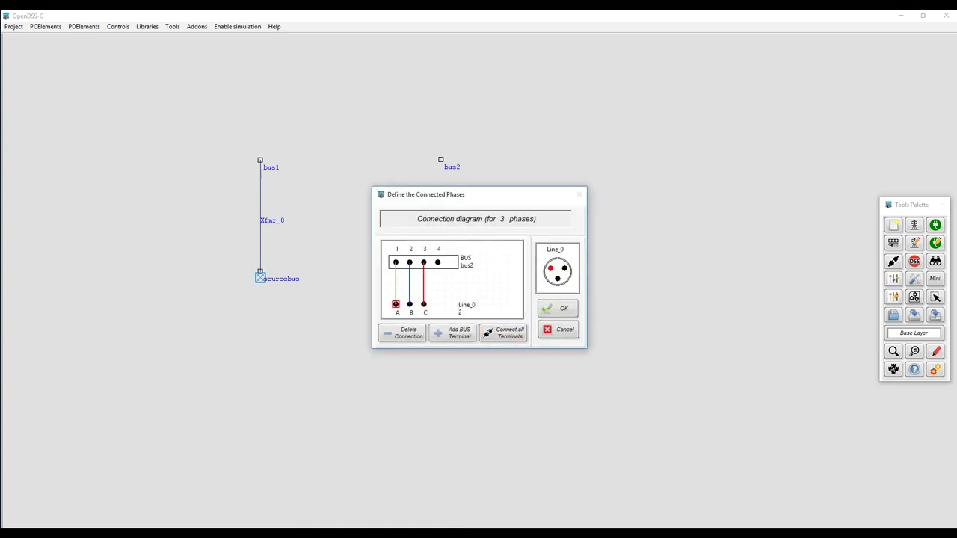
pyautogui.click(558, 308)
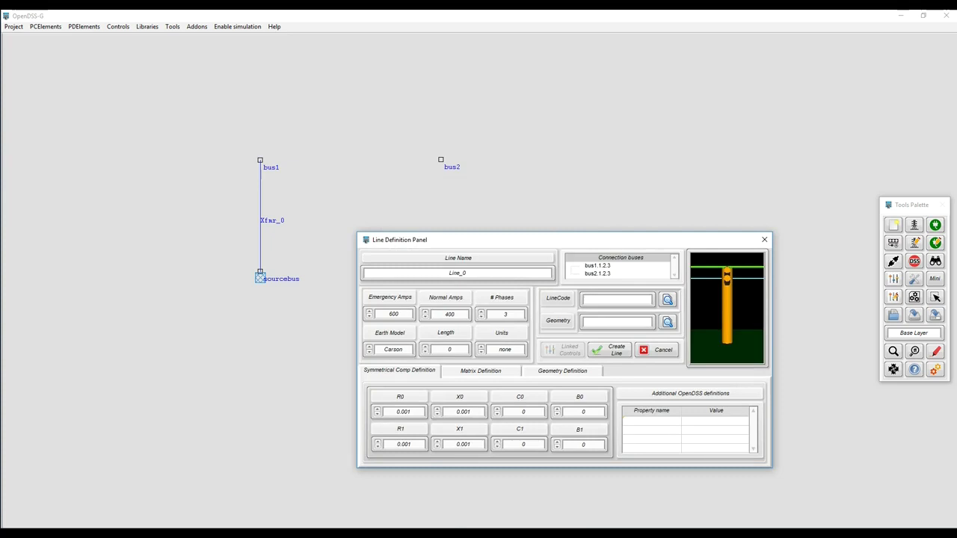
pyautogui.press('Return')
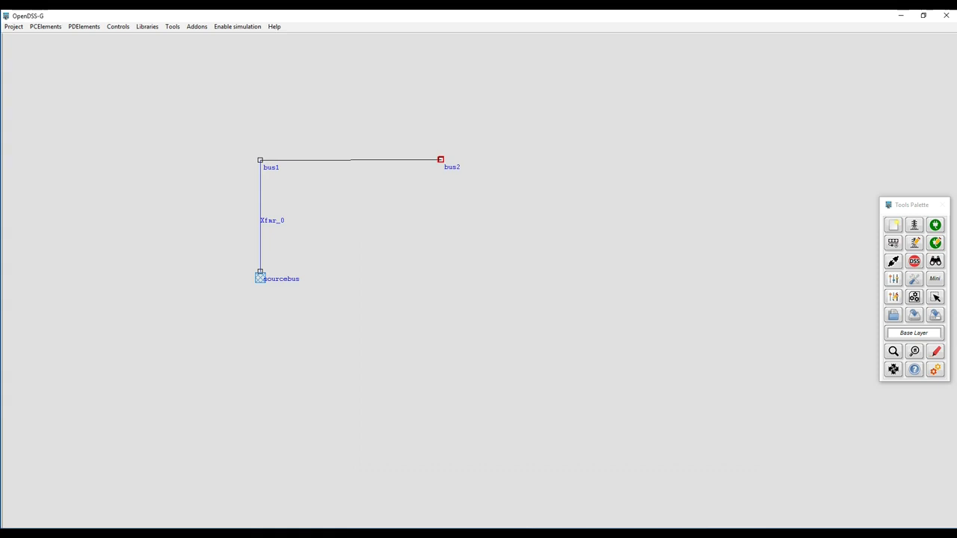
pyautogui.moveTo(441, 159); pyautogui.dragTo(444, 159)
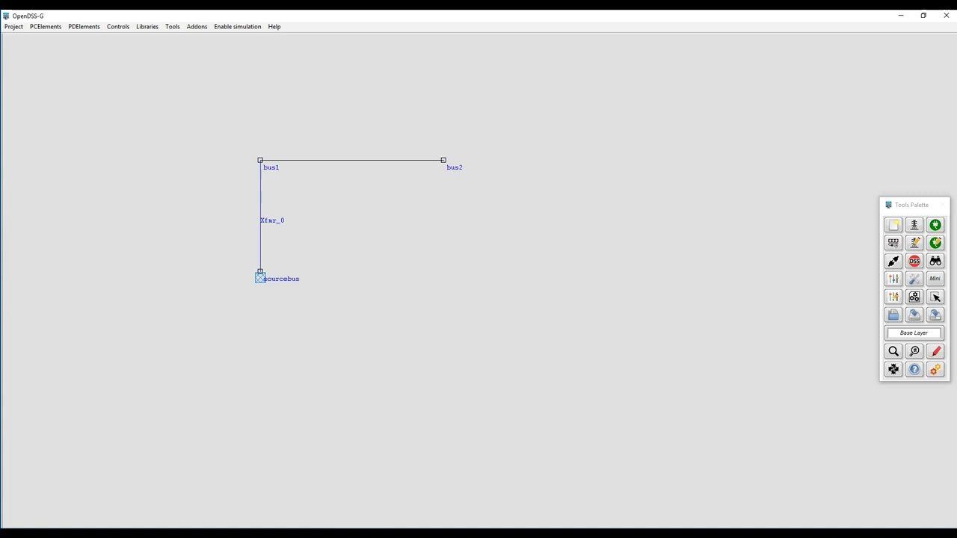
pyautogui.click(936, 225)
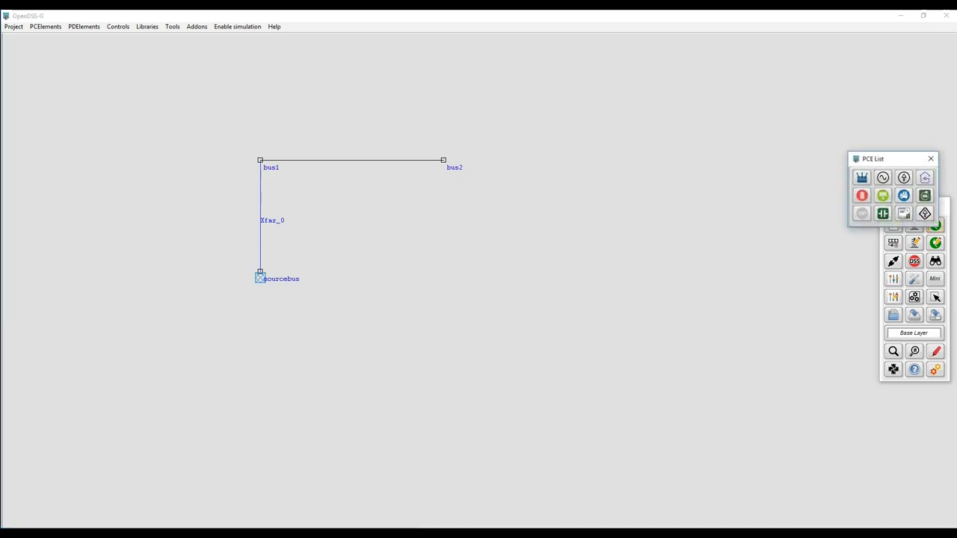
pyautogui.click(925, 178)
pyautogui.moveTo(474, 165); pyautogui.dragTo(609, 255)
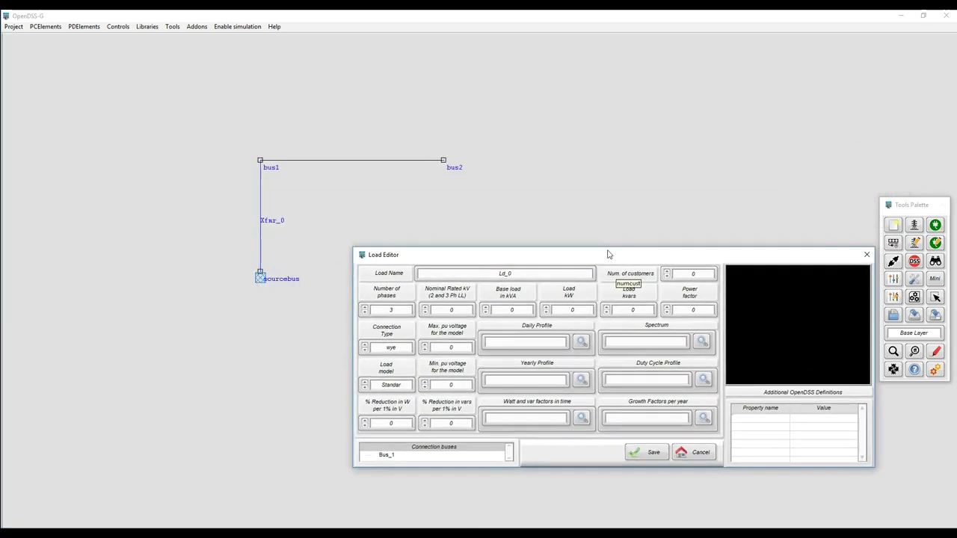
pyautogui.doubleClick(452, 310)
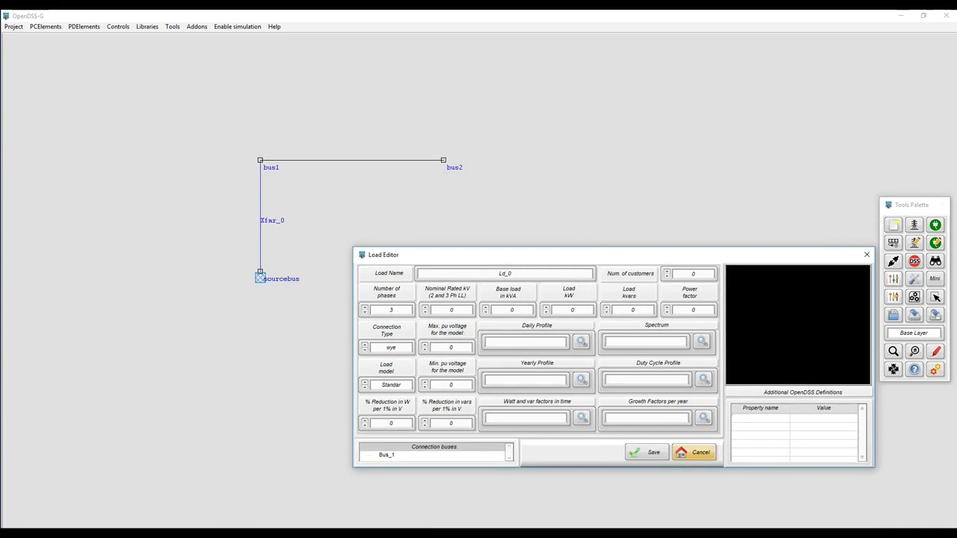
pyautogui.click(694, 452)
# Edit the transformer between sourcebus and bus1, setting its winding voltages to 4.16 kV and 0.24 kV, and save it
pyautogui.click(914, 243)
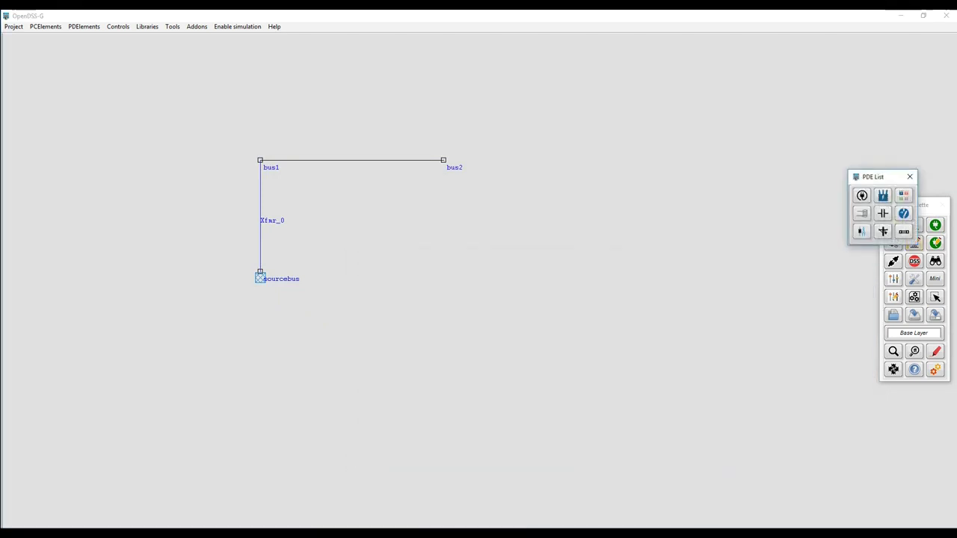
pyautogui.click(883, 195)
pyautogui.click(440, 290)
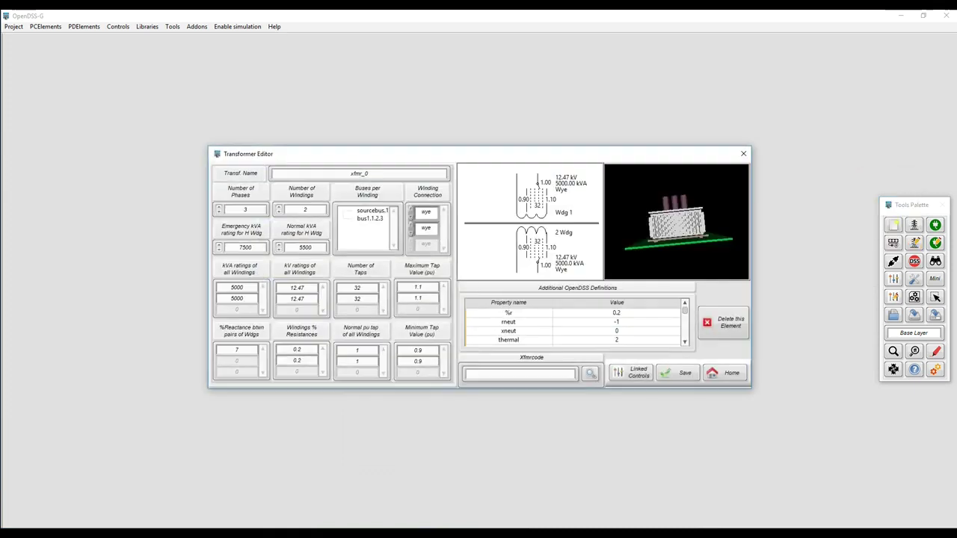
pyautogui.moveTo(401, 154); pyautogui.dragTo(493, 234)
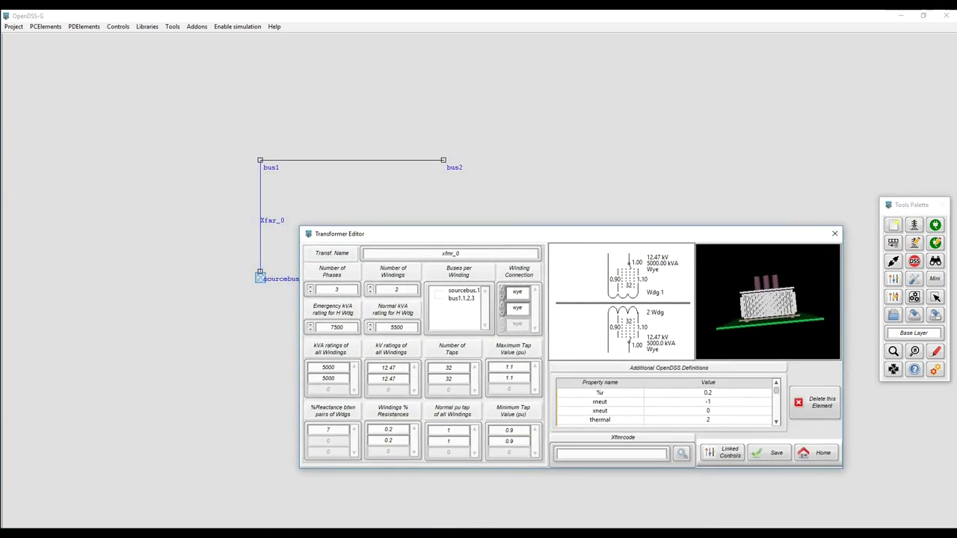
pyautogui.moveTo(400, 368); pyautogui.dragTo(362, 367)
pyautogui.write('4.16')
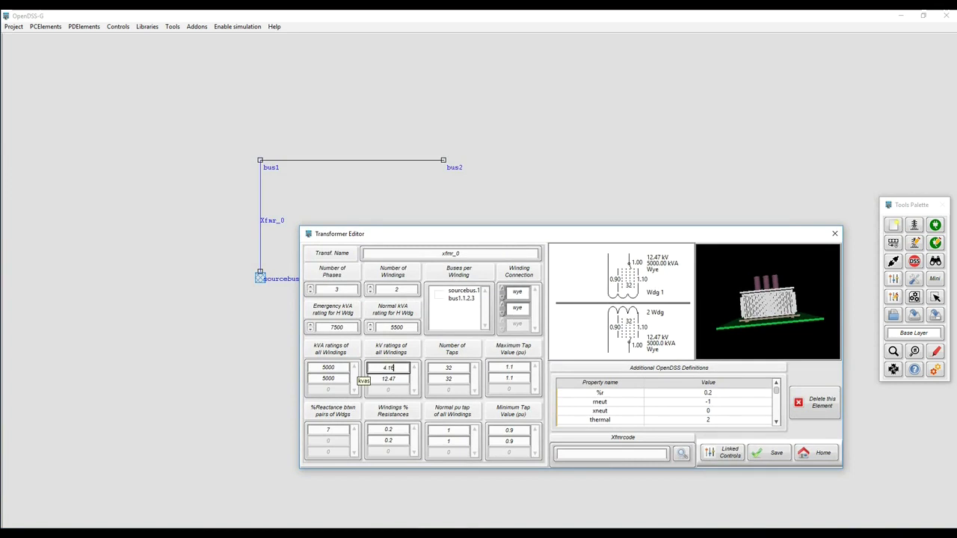
pyautogui.press('Tab')
pyautogui.write('0.24')
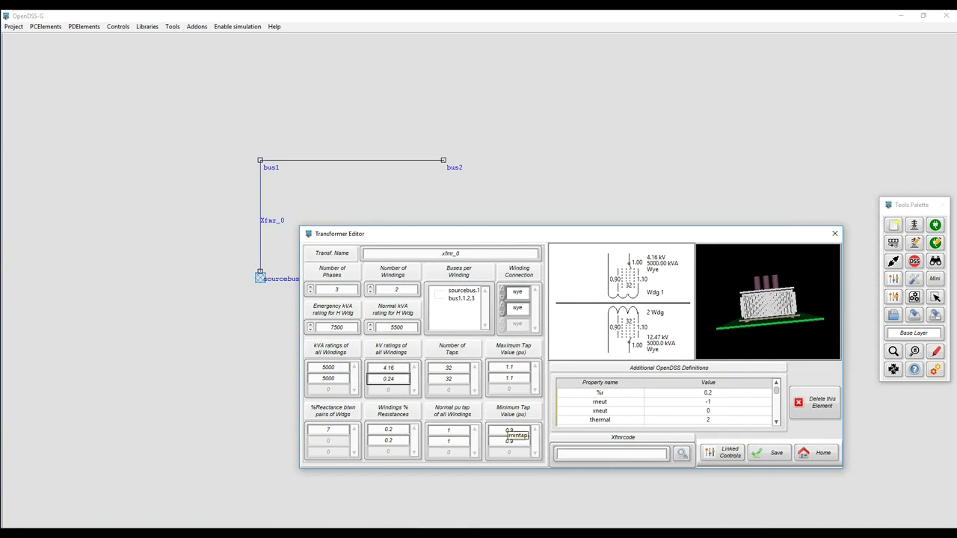
pyautogui.click(769, 453)
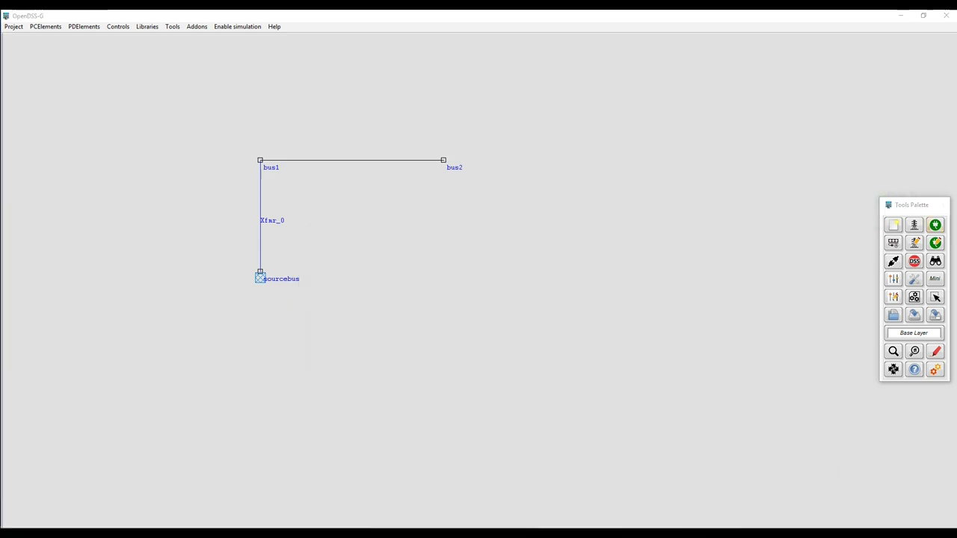
# Start a new load with a nominal rating of 0.24 kV, base load 500 kVA, power factor 1 and load 500 kW
pyautogui.click(935, 225)
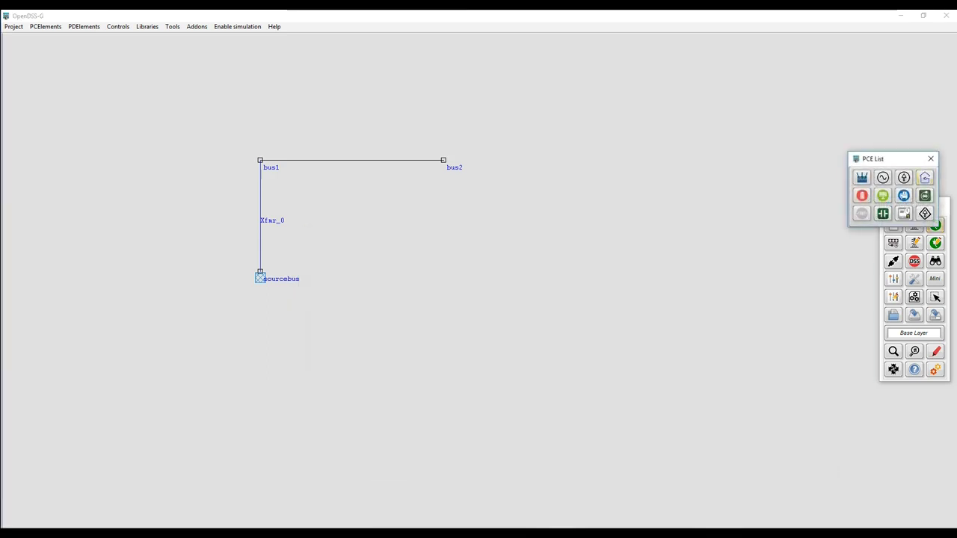
pyautogui.click(925, 178)
pyautogui.moveTo(513, 168); pyautogui.dragTo(631, 232)
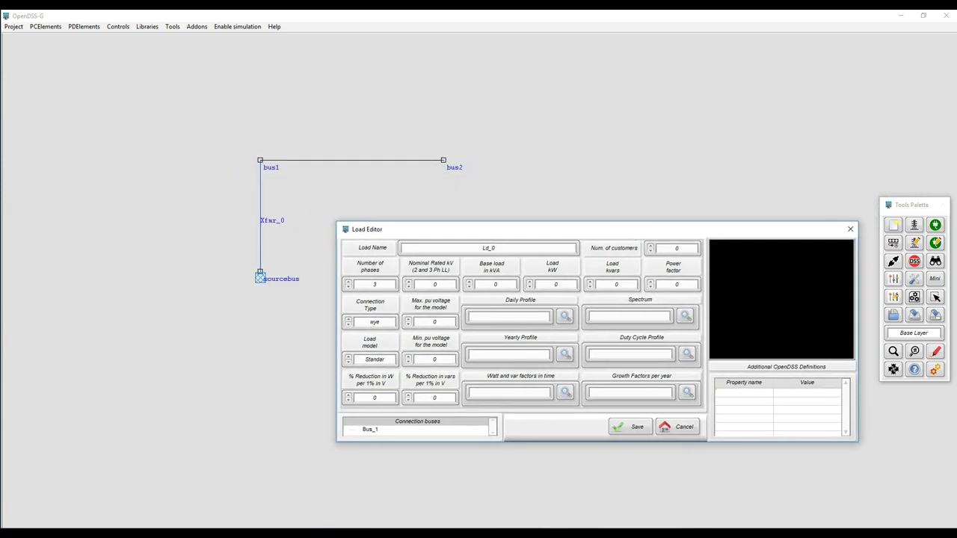
pyautogui.doubleClick(495, 284)
pyautogui.doubleClick(434, 285)
pyautogui.write('0.24')
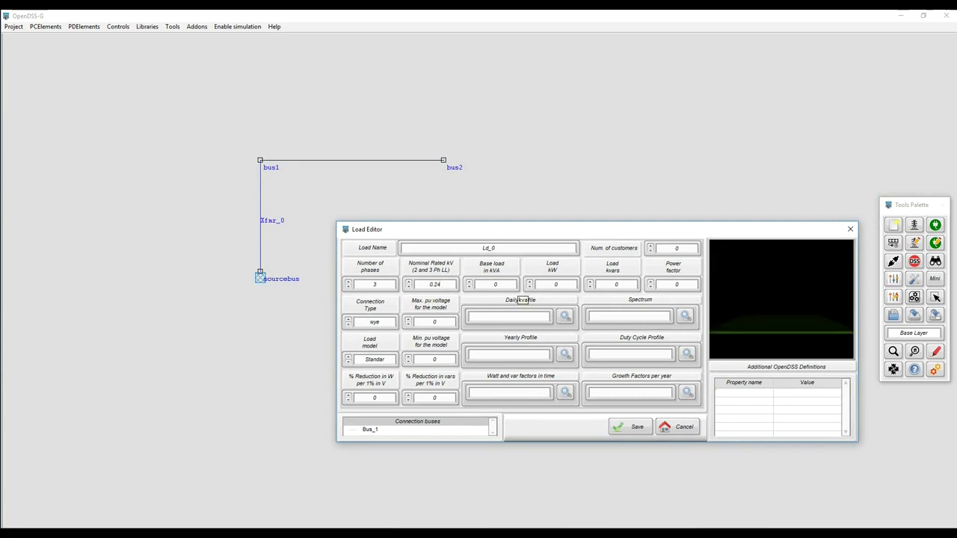
pyautogui.press('Tab')
pyautogui.write('500')
pyautogui.doubleClick(676, 285)
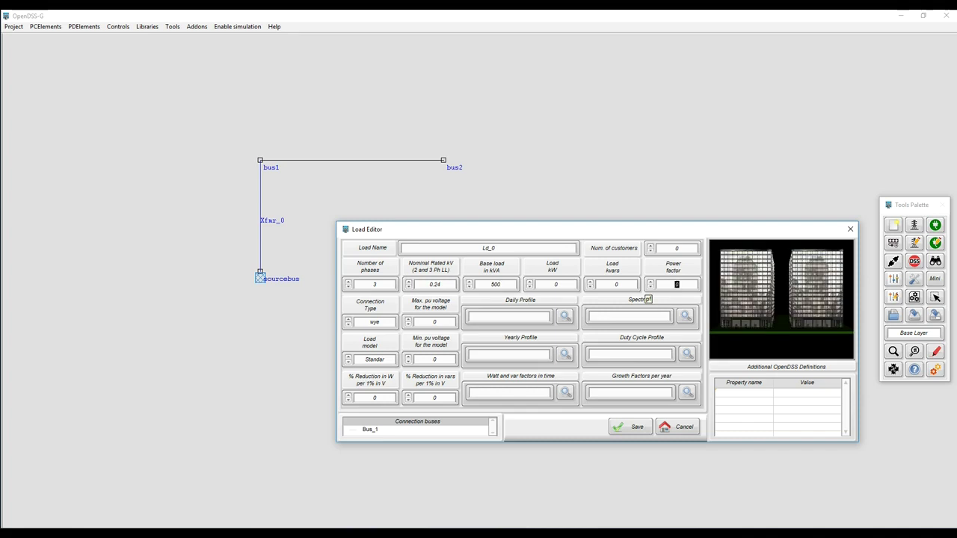
pyautogui.write('1')
pyautogui.doubleClick(555, 285)
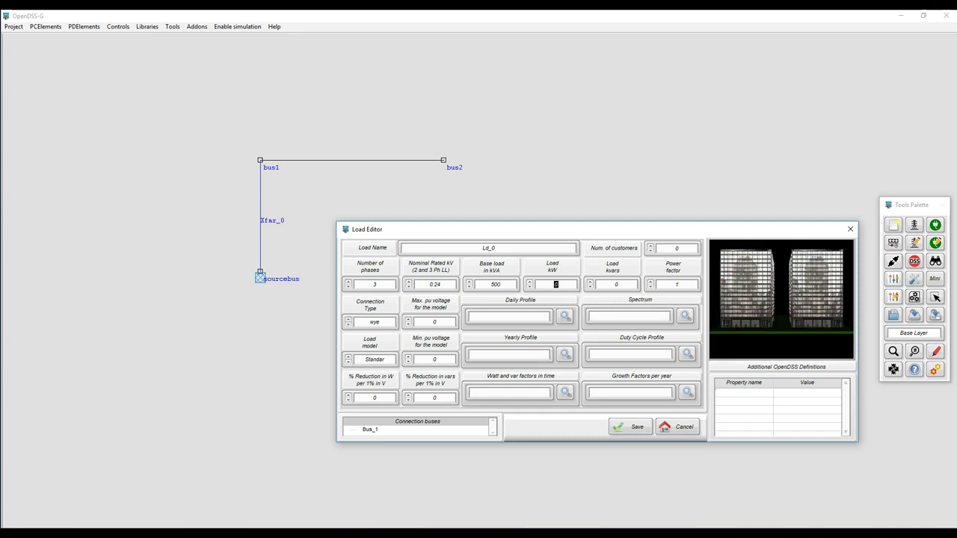
pyautogui.write('500')
# Connect all phases of the load to bus2 terminals 1, 2 and 3, and save the load
pyautogui.doubleClick(370, 430)
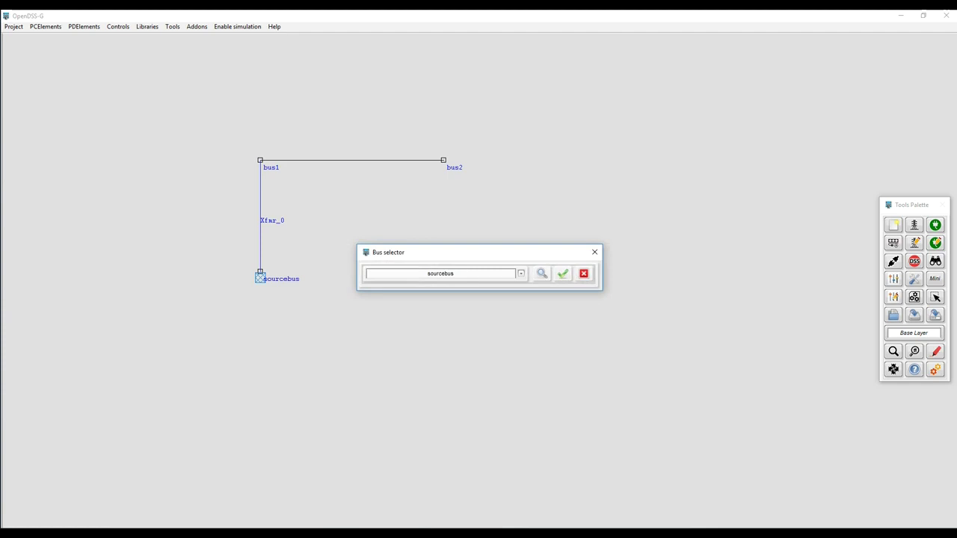
pyautogui.click(521, 273)
pyautogui.press('Down')
pyautogui.press('Down')
pyautogui.press('Return')
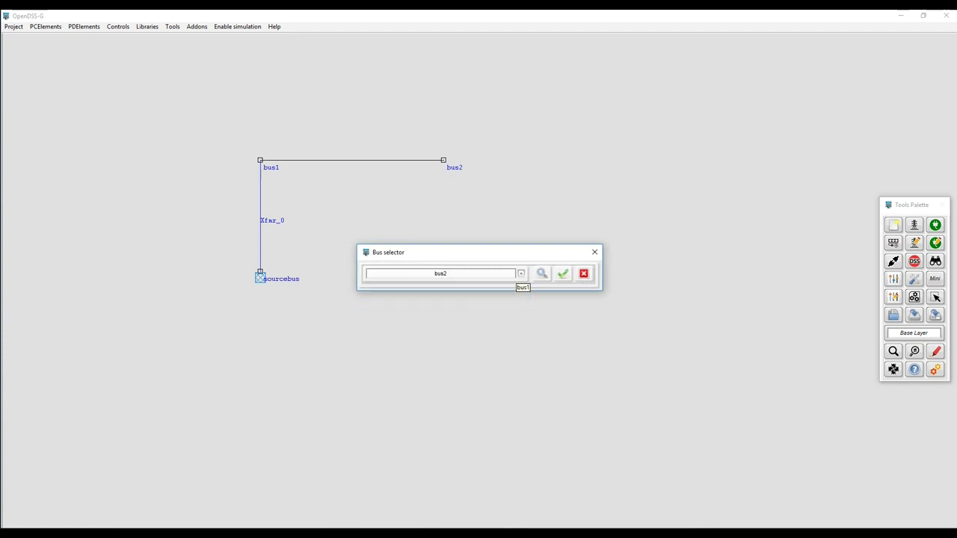
pyautogui.click(562, 273)
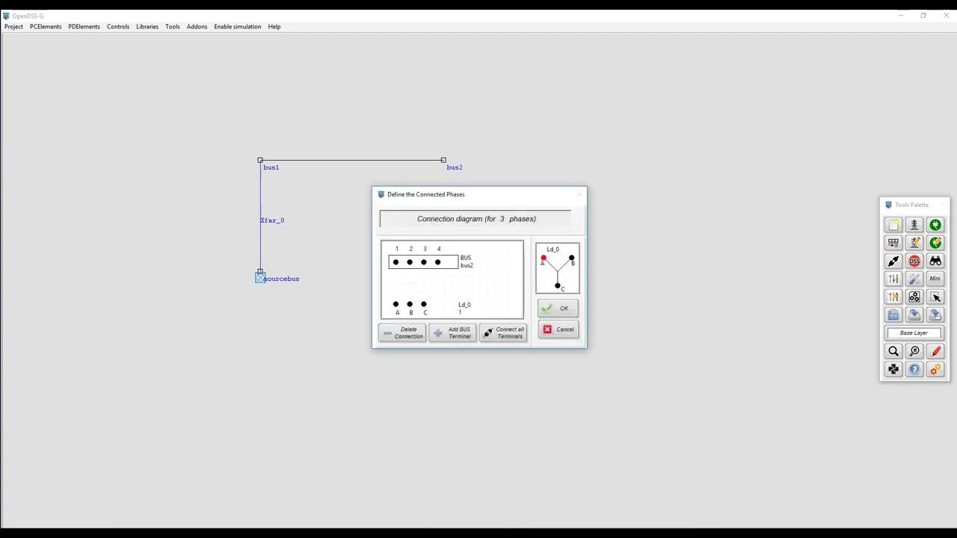
pyautogui.click(503, 332)
pyautogui.click(557, 308)
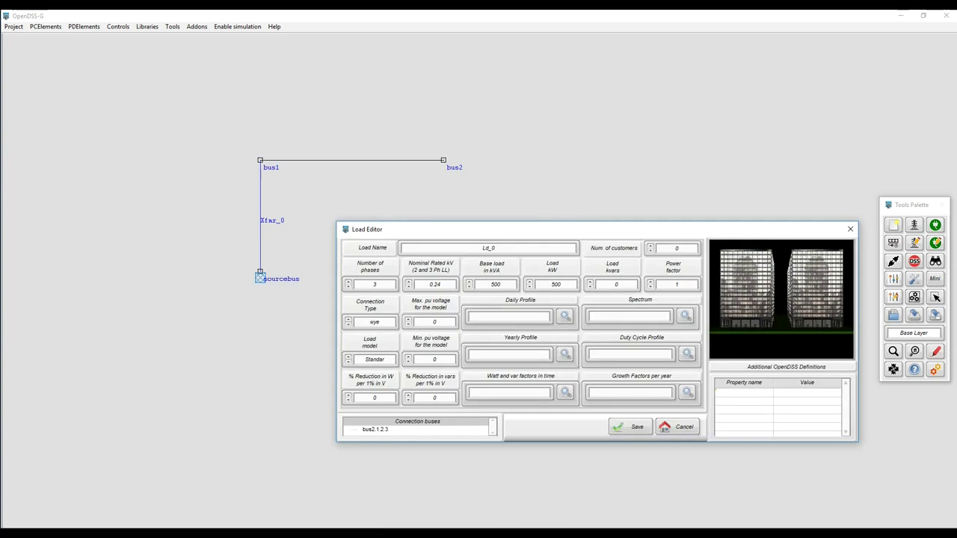
pyautogui.click(630, 426)
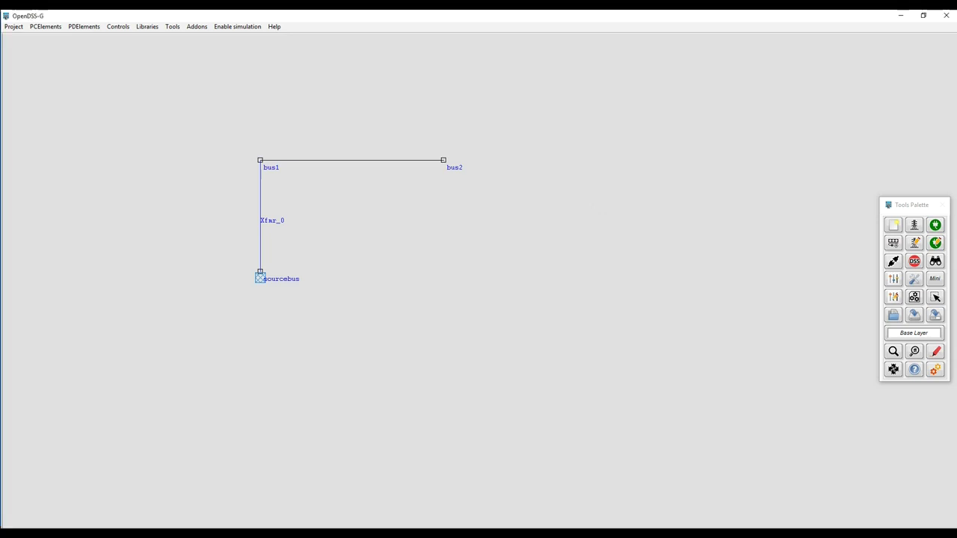
# Flag the loads on the circuit diagram with a reddish marker colour
pyautogui.click(936, 351)
pyautogui.click(903, 339)
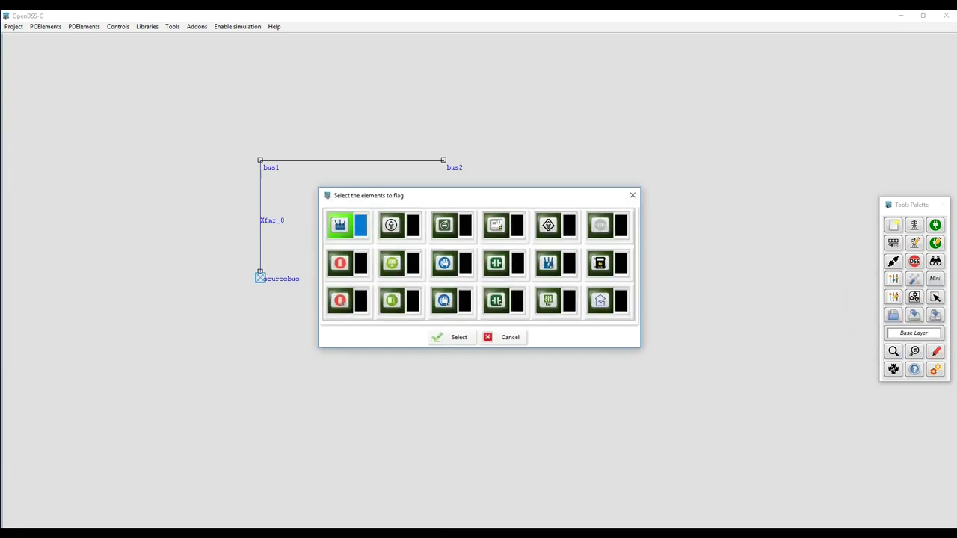
pyautogui.click(600, 301)
pyautogui.click(622, 301)
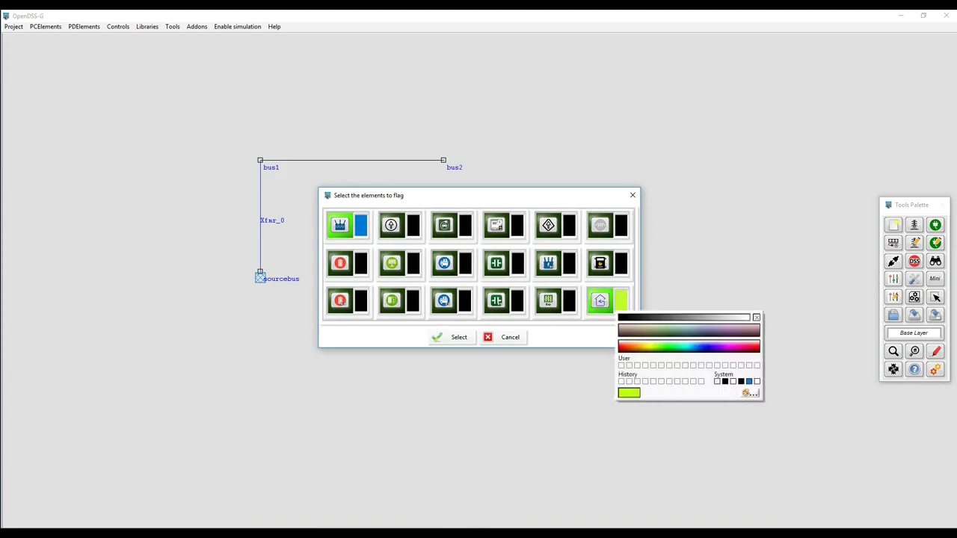
pyautogui.click(626, 346)
pyautogui.click(452, 337)
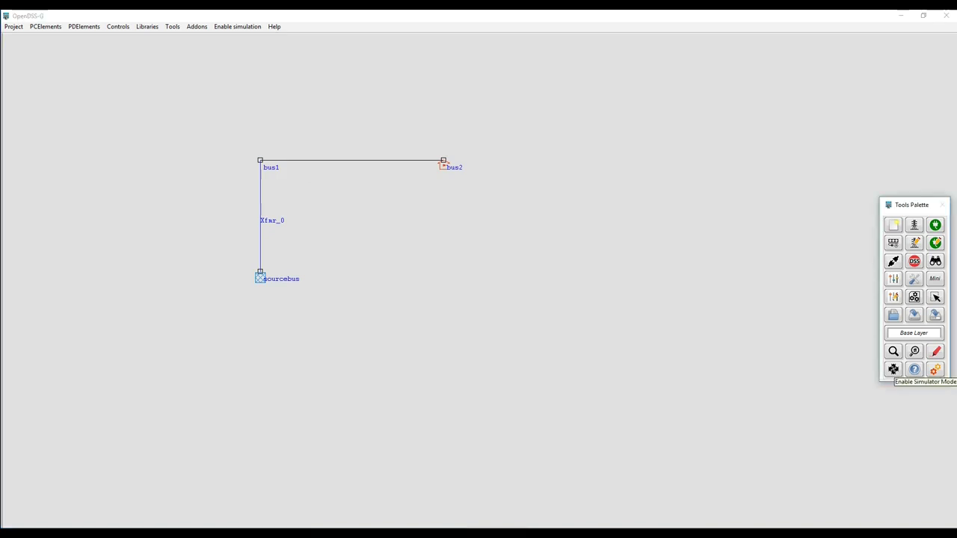
# Switch to simulator mode and solve the circuit as a snapshot
pyautogui.click(893, 369)
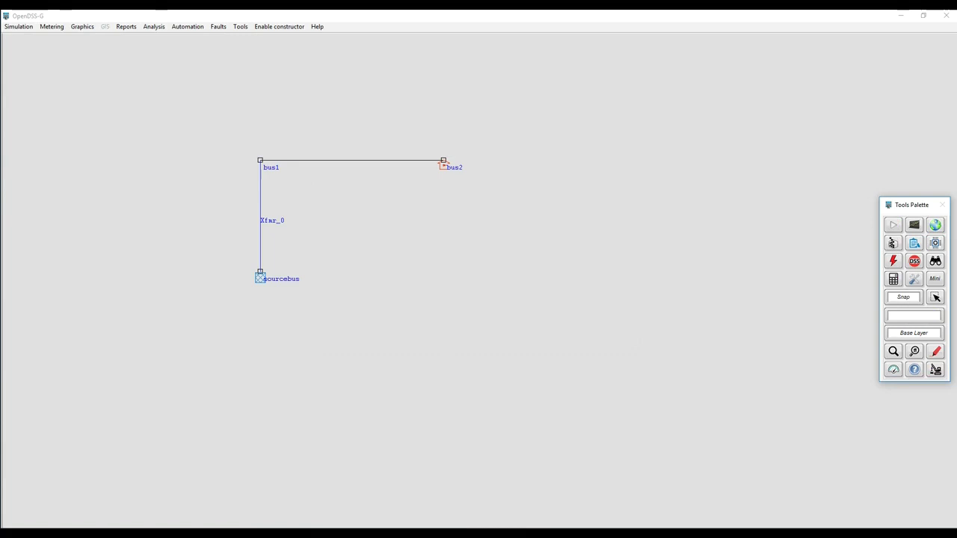
pyautogui.click(893, 225)
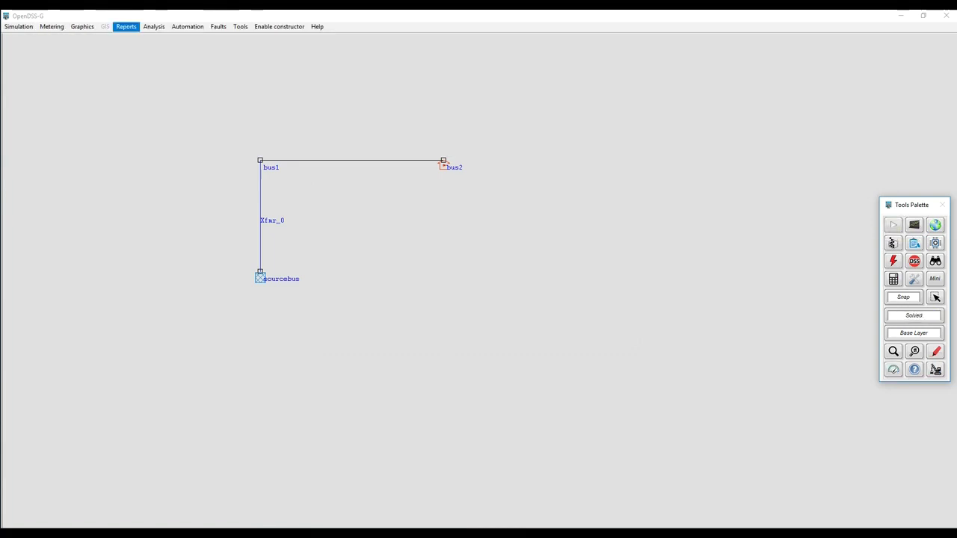
# Generate the line-to-neutral voltage report by element, review the voltages of all circuit elements, and close the report
pyautogui.click(126, 27)
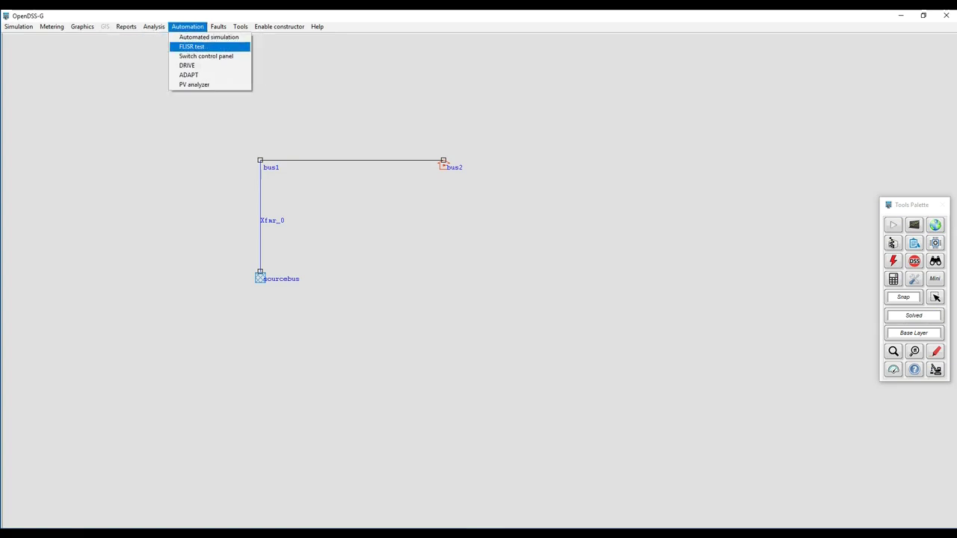
pyautogui.click(153, 26)
pyautogui.click(126, 27)
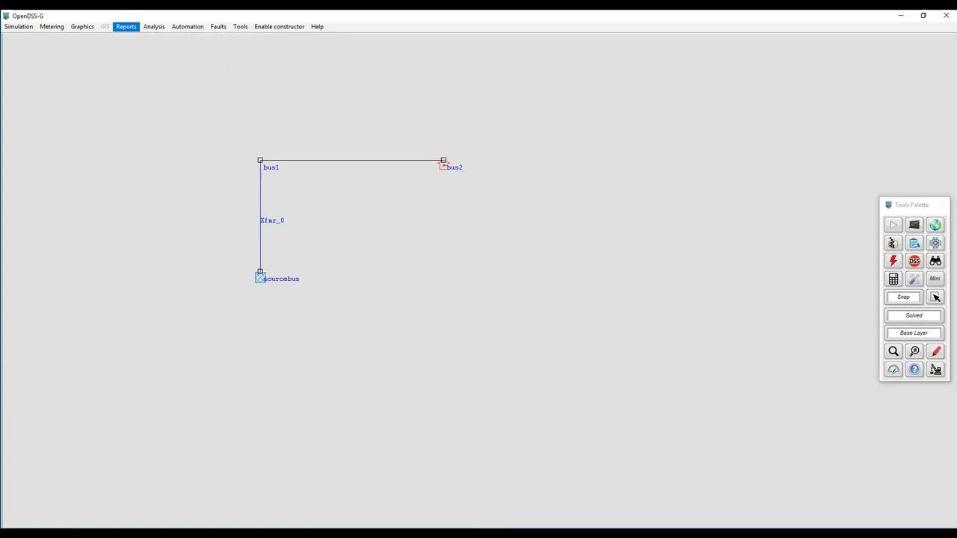
pyautogui.moveTo(135, 38)
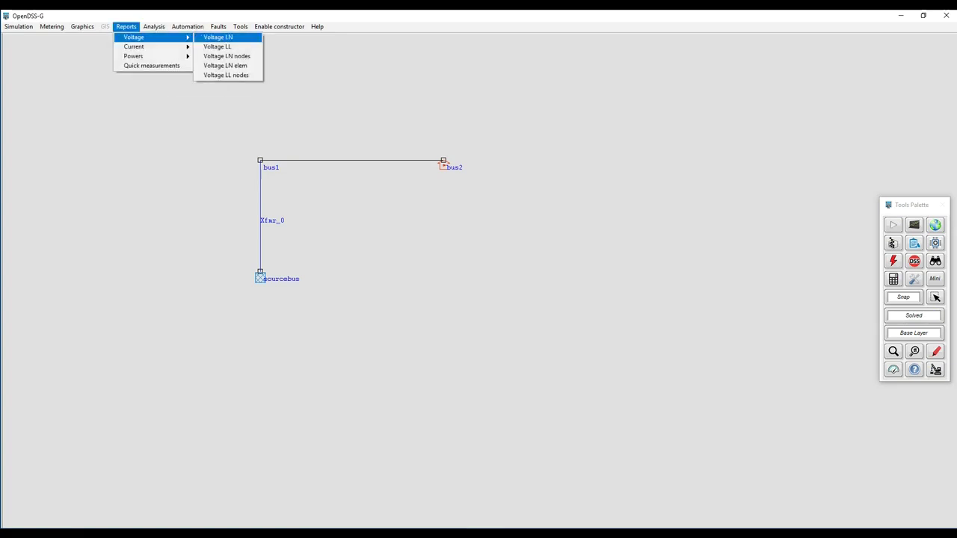
pyautogui.press('Down')
pyautogui.press('Return')
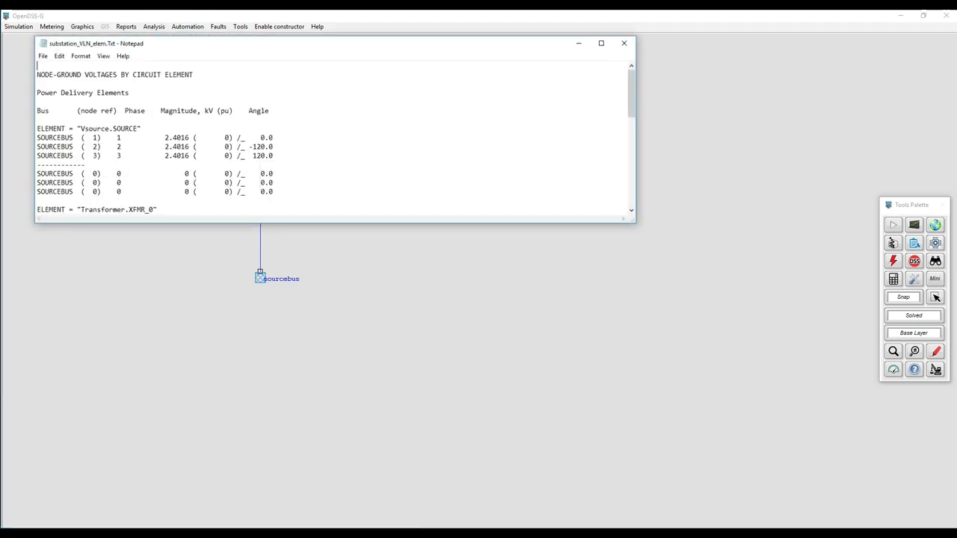
pyautogui.moveTo(297, 222); pyautogui.dragTo(297, 395)
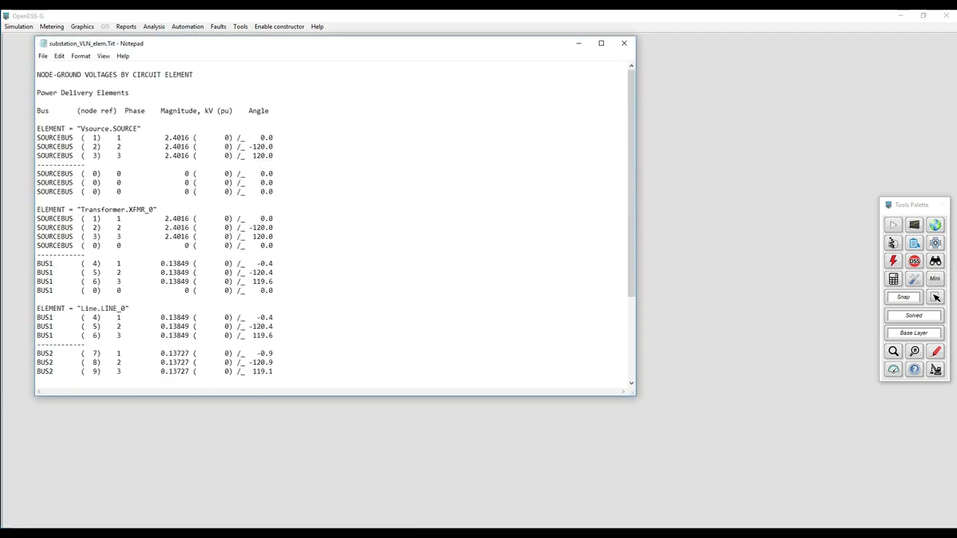
pyautogui.scroll(-2, 300, 299)
pyautogui.scroll(-2, 336, 223)
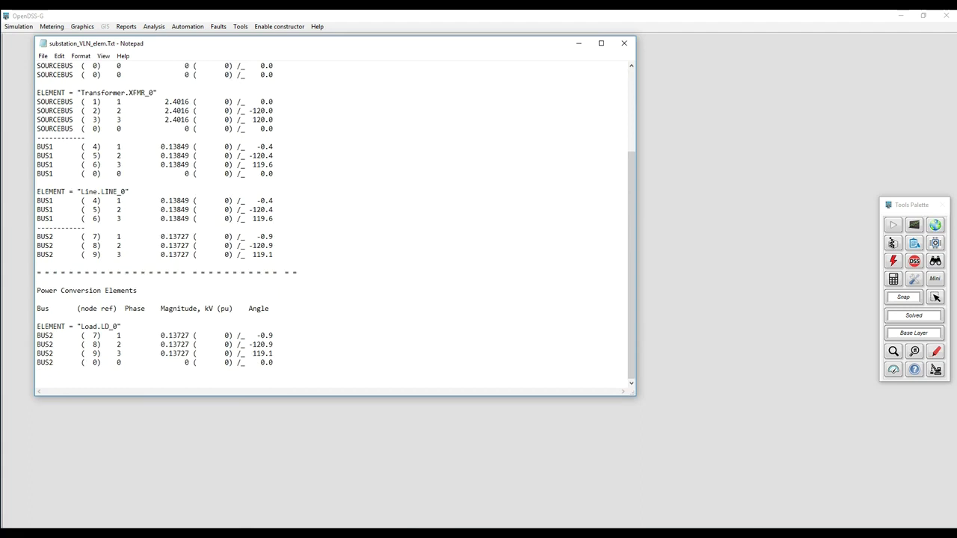
pyautogui.scroll(4, 335, 223)
pyautogui.click(623, 42)
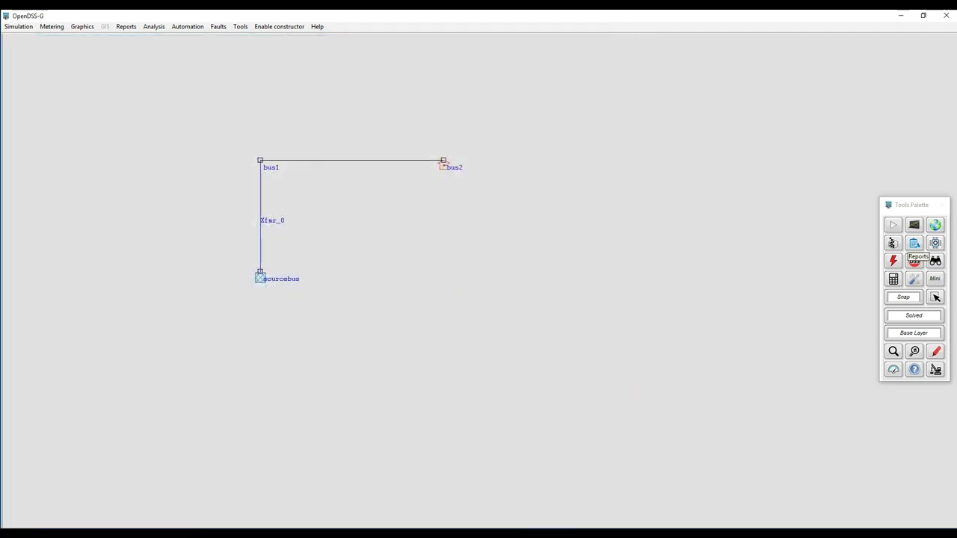
# Take quick measurements for a region enclosing the whole circuit, and move the results window clear of the diagram
pyautogui.click(915, 244)
pyautogui.click(903, 214)
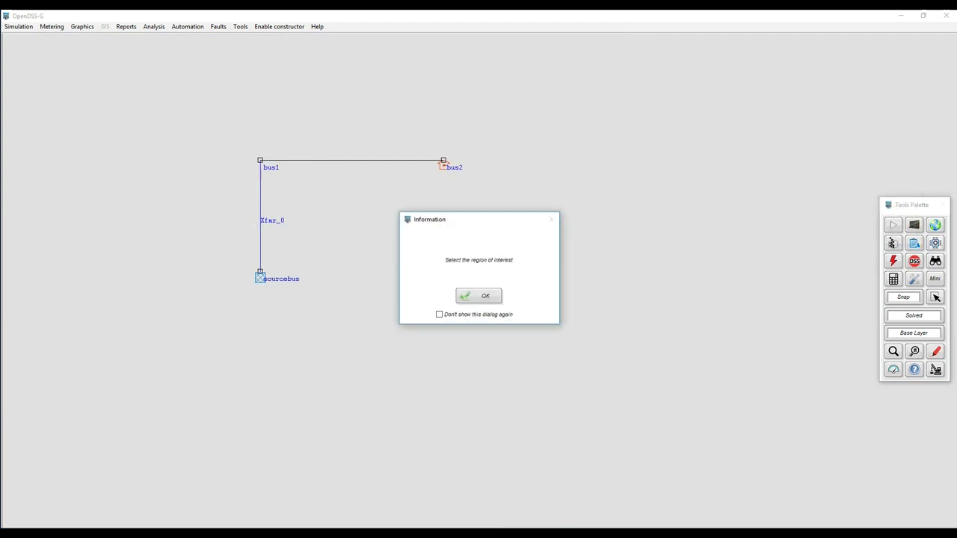
pyautogui.press('Return')
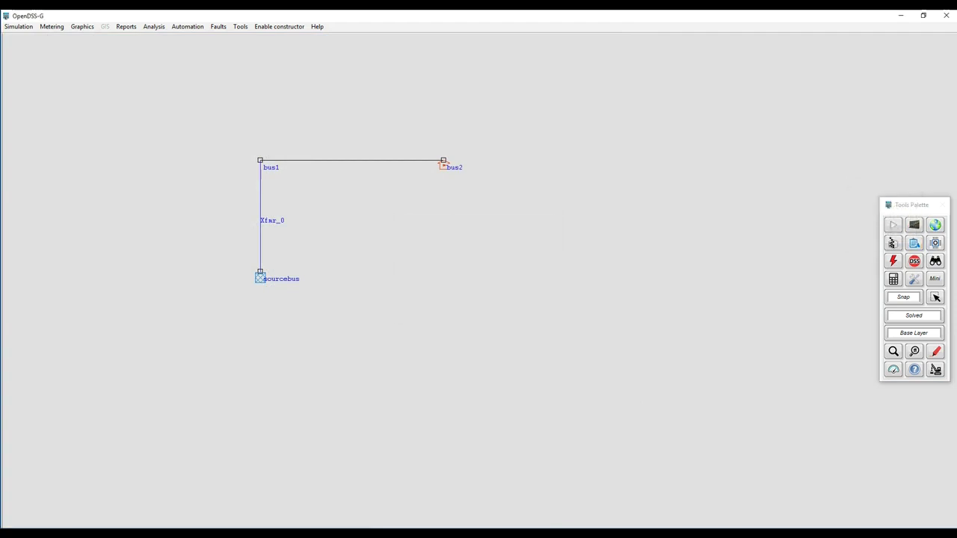
pyautogui.moveTo(233, 138); pyautogui.dragTo(473, 308)
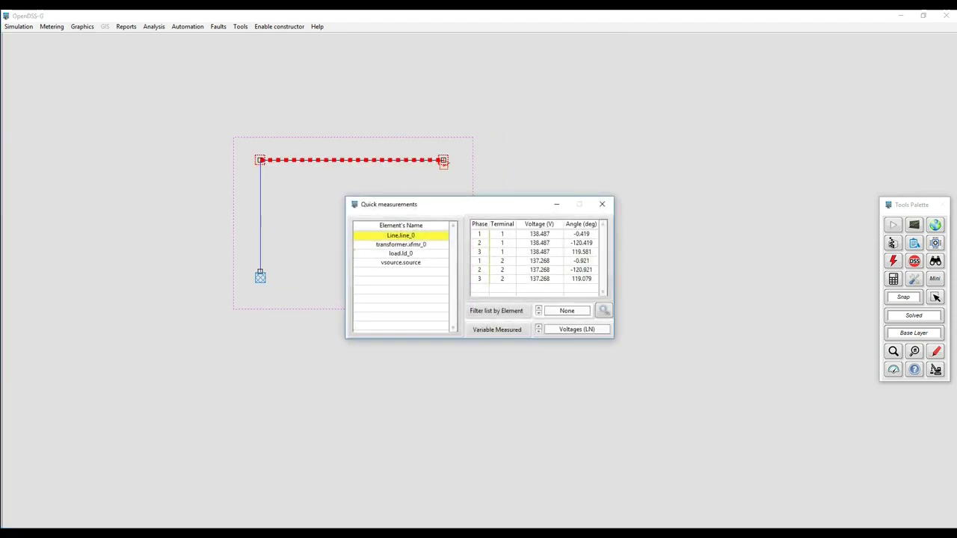
pyautogui.moveTo(444, 207); pyautogui.dragTo(682, 72)
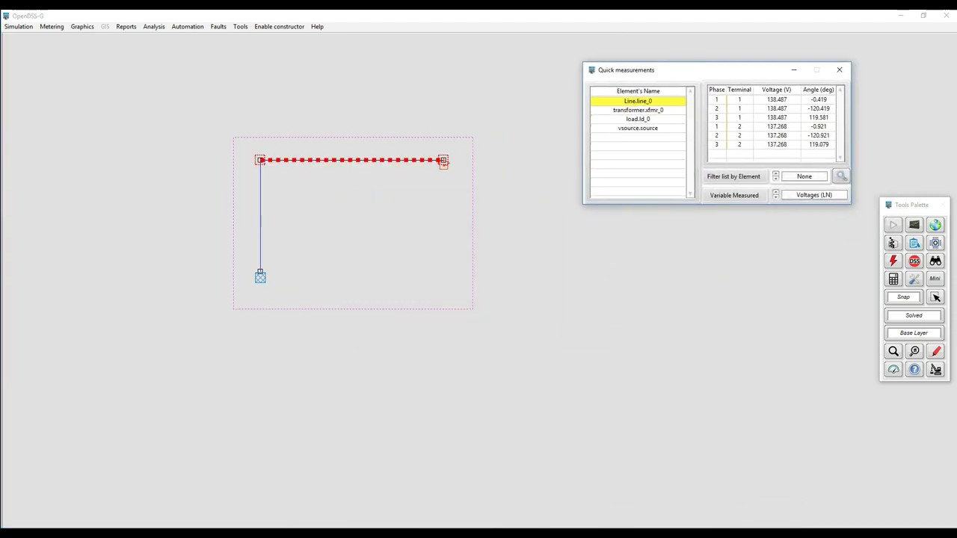
# Review the line-to-neutral voltages of transformer.xfmr_0 and load.ld_0, followed by the load's currents and powers
pyautogui.click(658, 110)
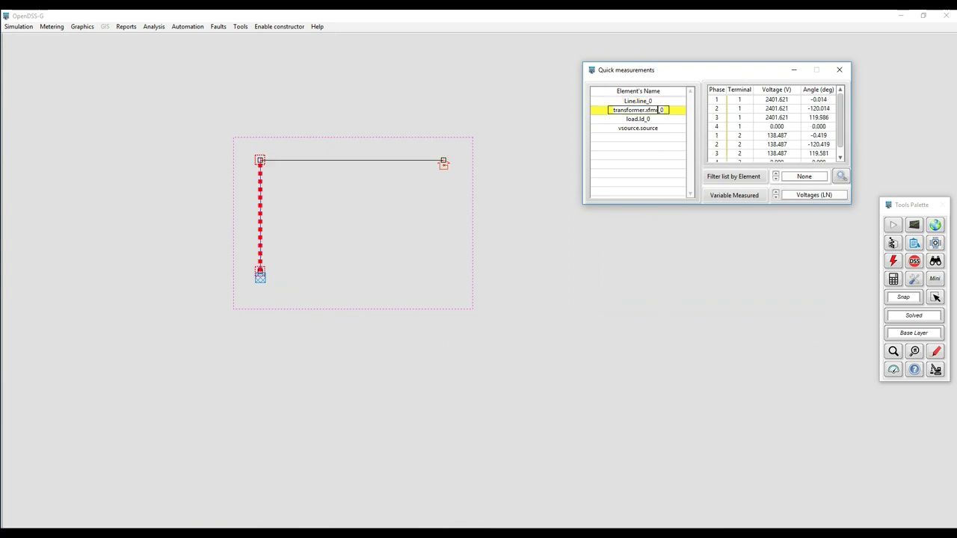
pyautogui.click(650, 119)
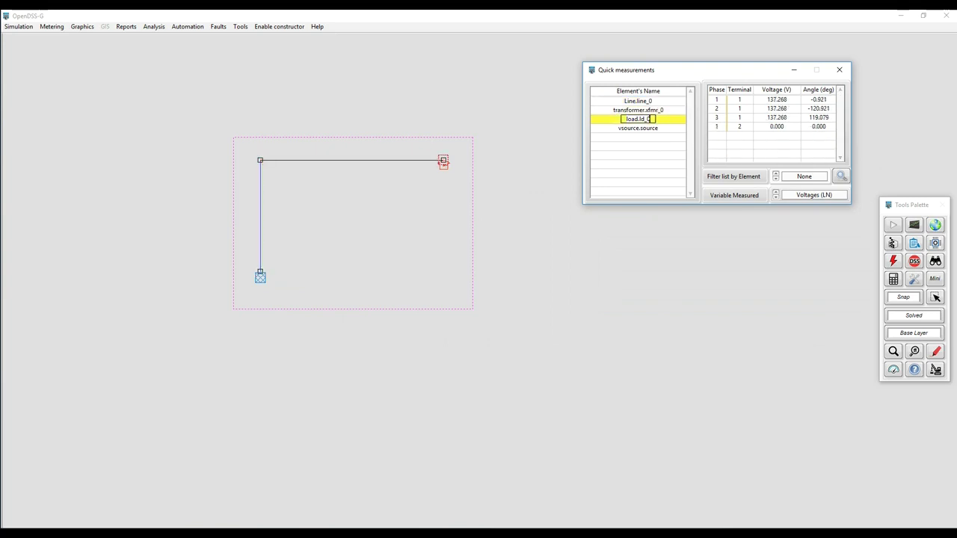
pyautogui.click(815, 195)
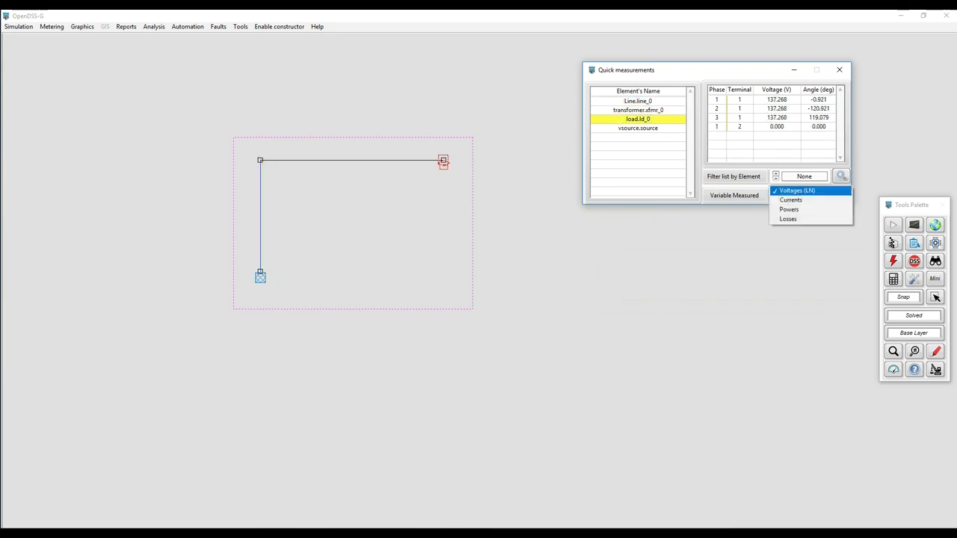
pyautogui.click(792, 199)
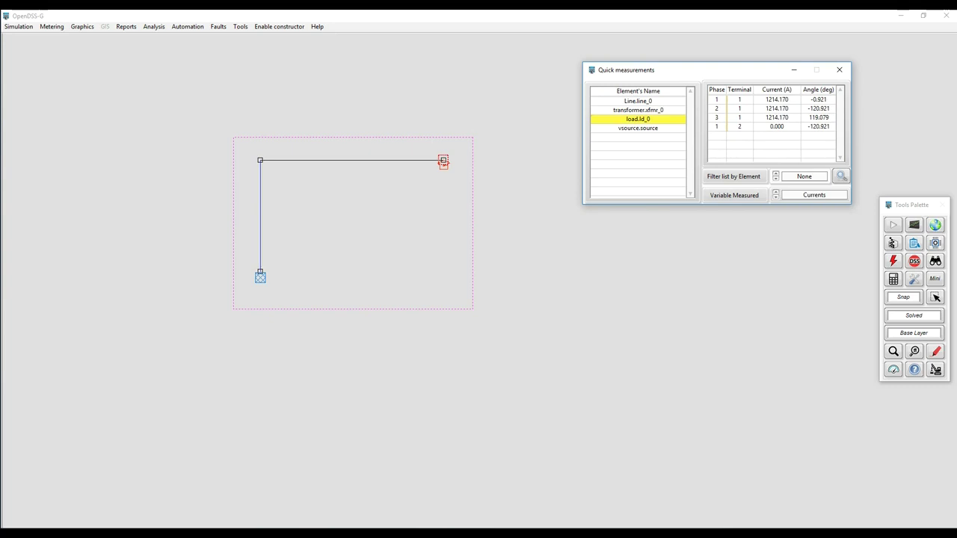
pyautogui.click(814, 194)
pyautogui.click(790, 199)
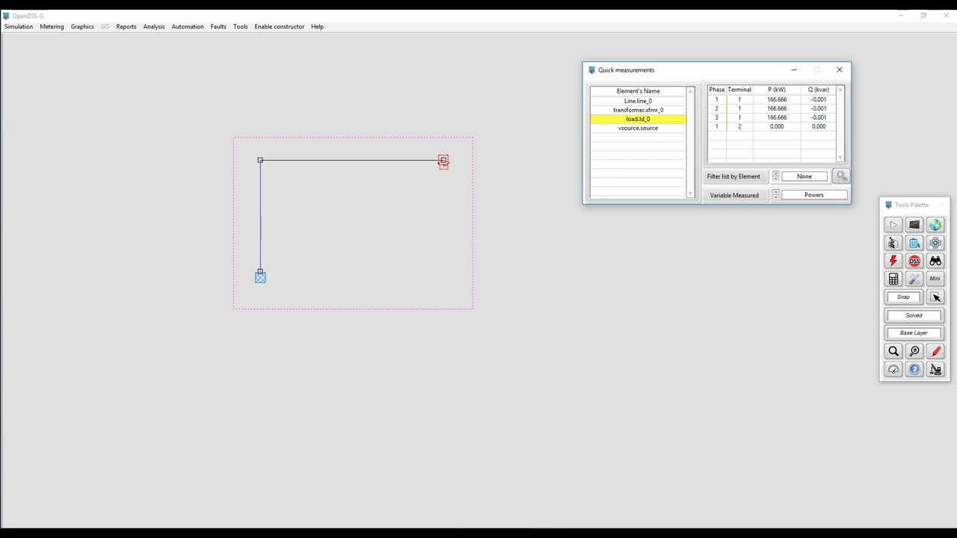
# Switch to Calculator, multiply the load's per-phase power of 166.666 by 3, copy the result, and minimize the calculator
pyautogui.press('super')
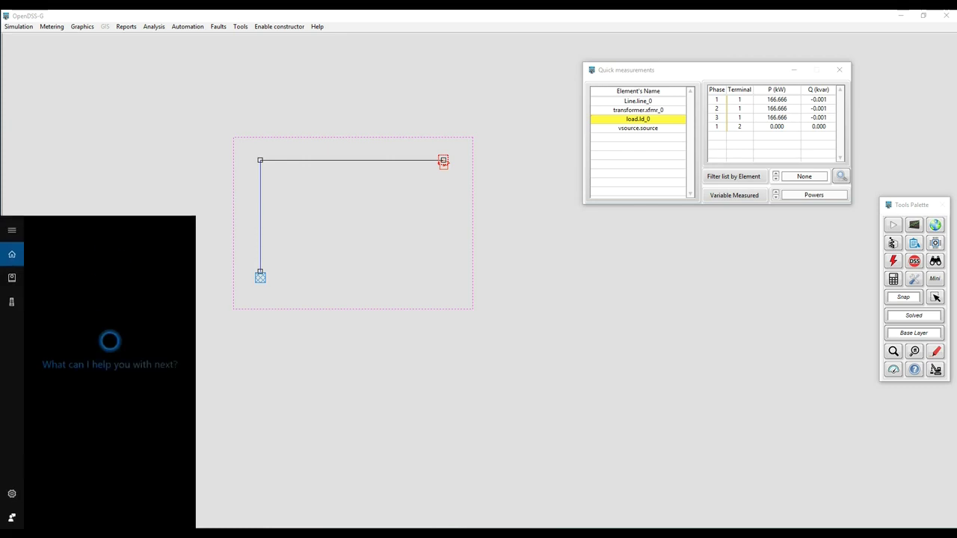
pyautogui.write('calc')
pyautogui.press('Return')
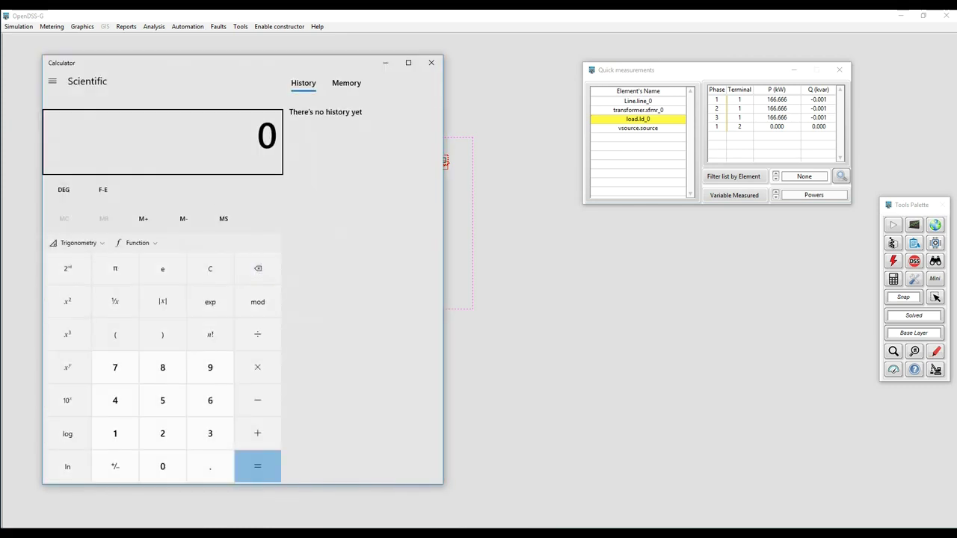
pyautogui.write('166.')
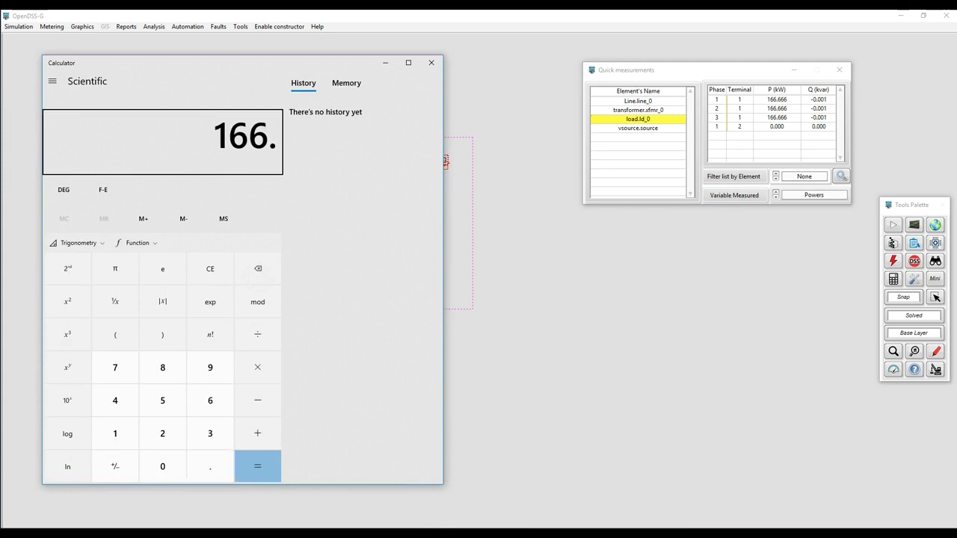
pyautogui.write('666*3')
pyautogui.press('Return')
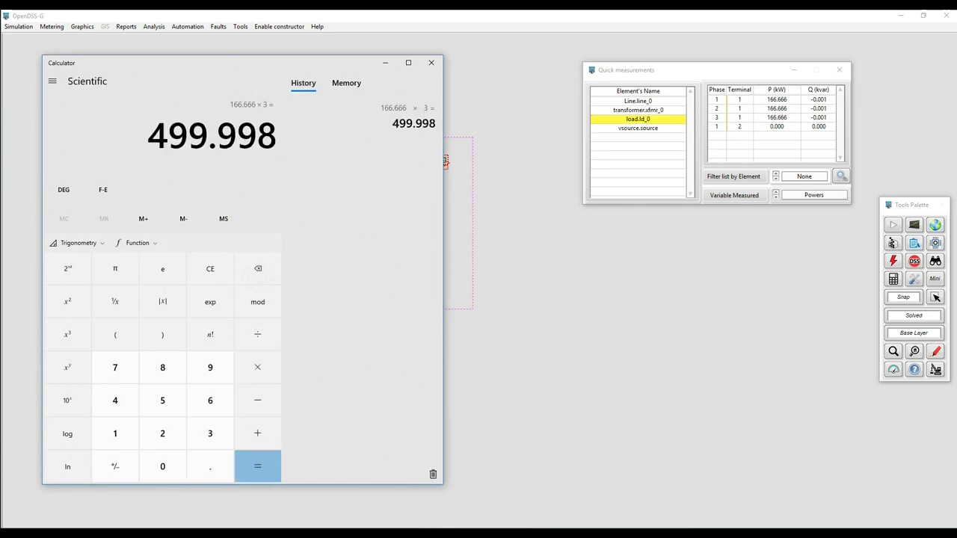
pyautogui.hotkey('ctrl', 'c')
pyautogui.click(385, 63)
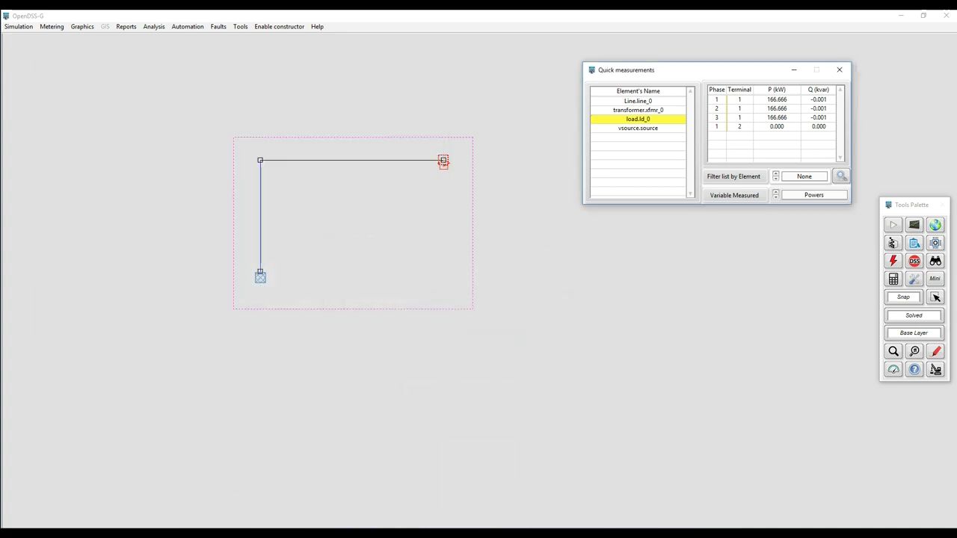
# Set the measured variable back to Voltages (LN) and review the source, load and transformer voltages
pyautogui.click(813, 195)
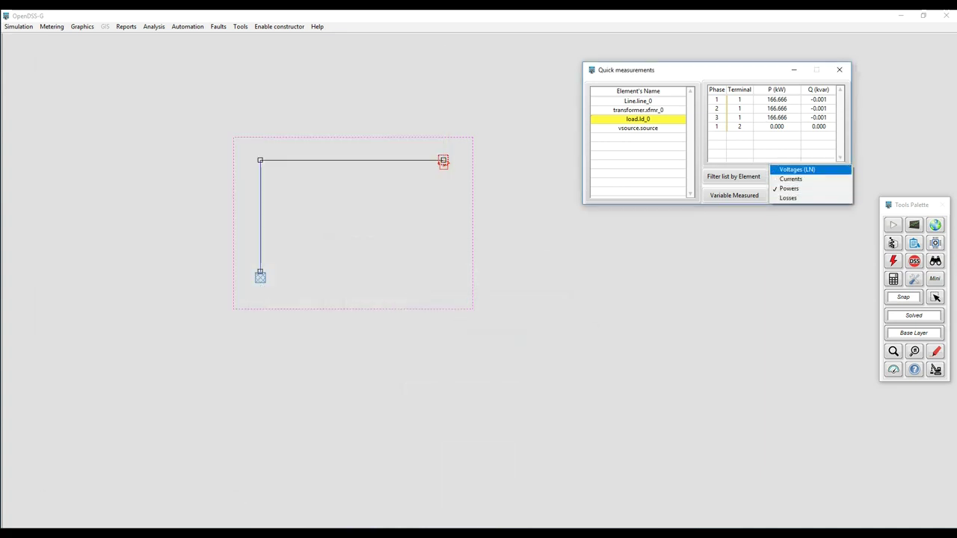
pyautogui.click(804, 169)
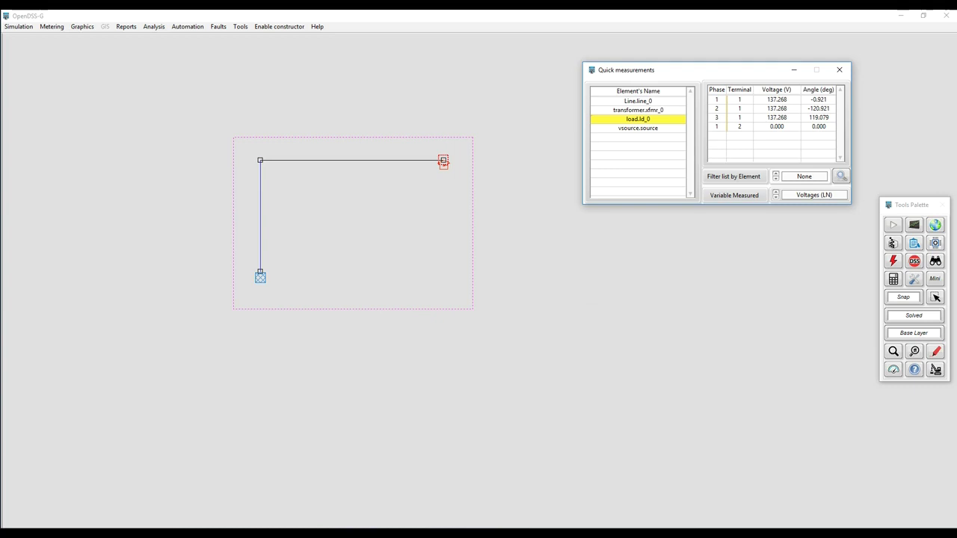
pyautogui.click(649, 128)
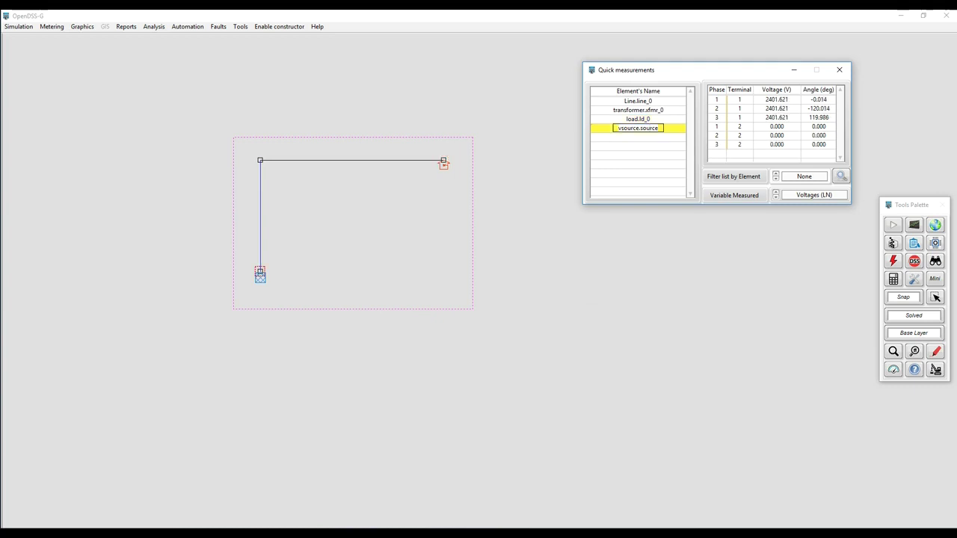
pyautogui.click(636, 119)
pyautogui.click(660, 110)
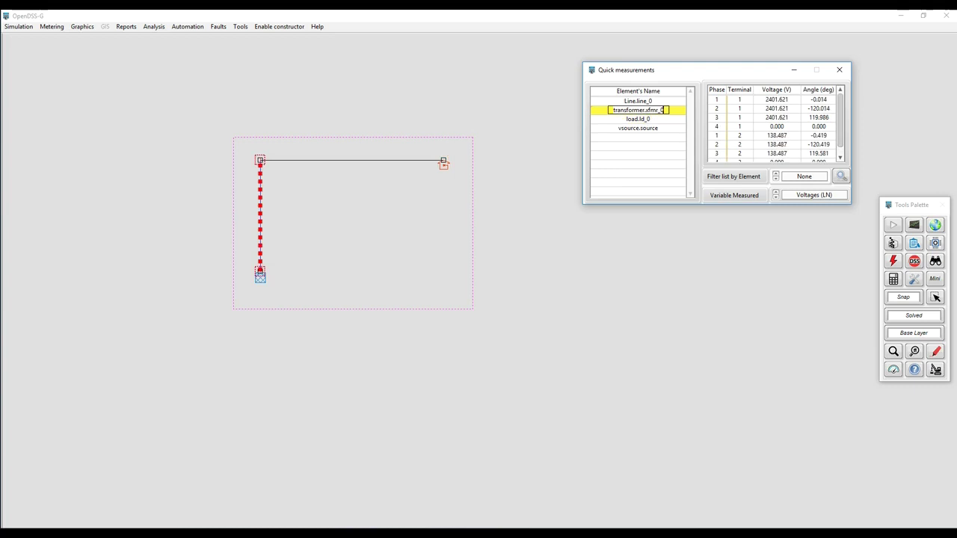
# Look through the element names offered by the search and the element types offered by the list filter, then cancel both
pyautogui.click(842, 177)
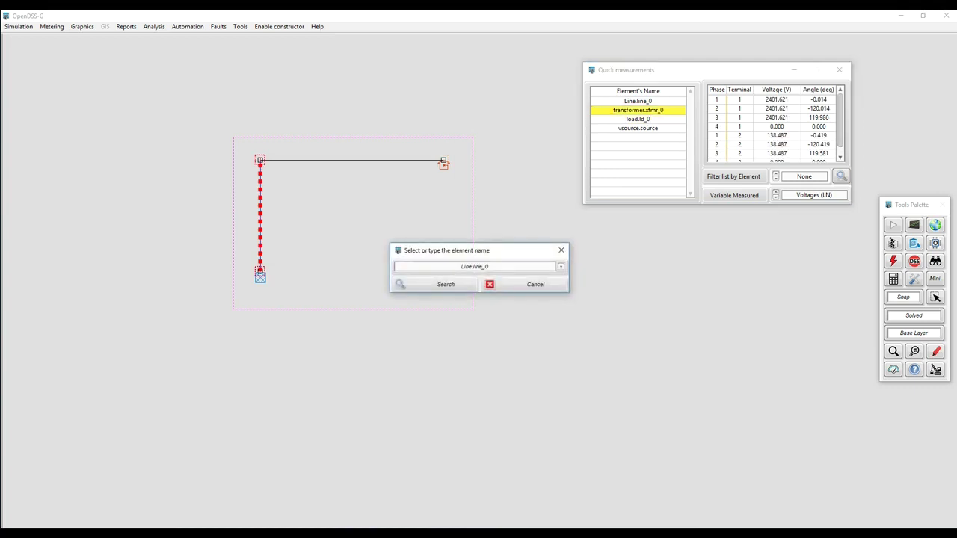
pyautogui.click(560, 267)
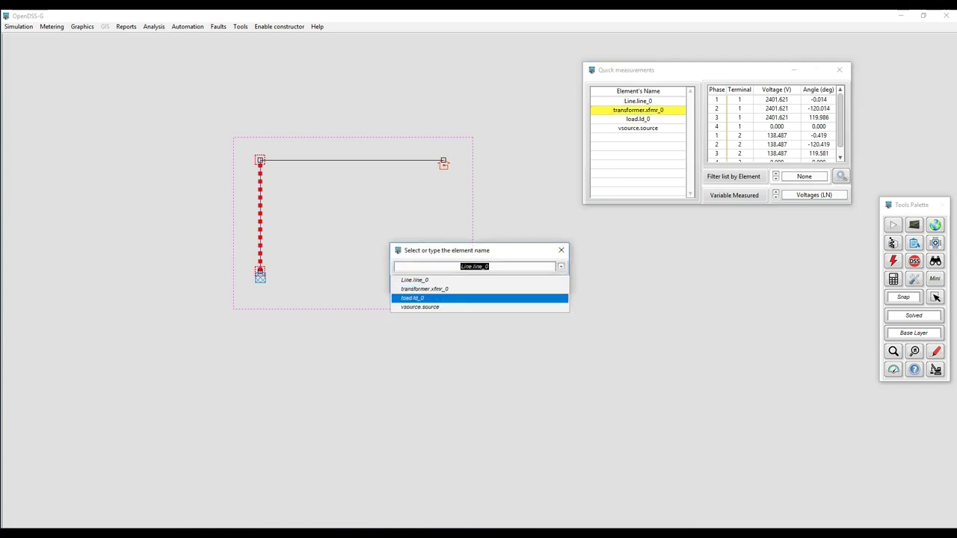
pyautogui.click(560, 266)
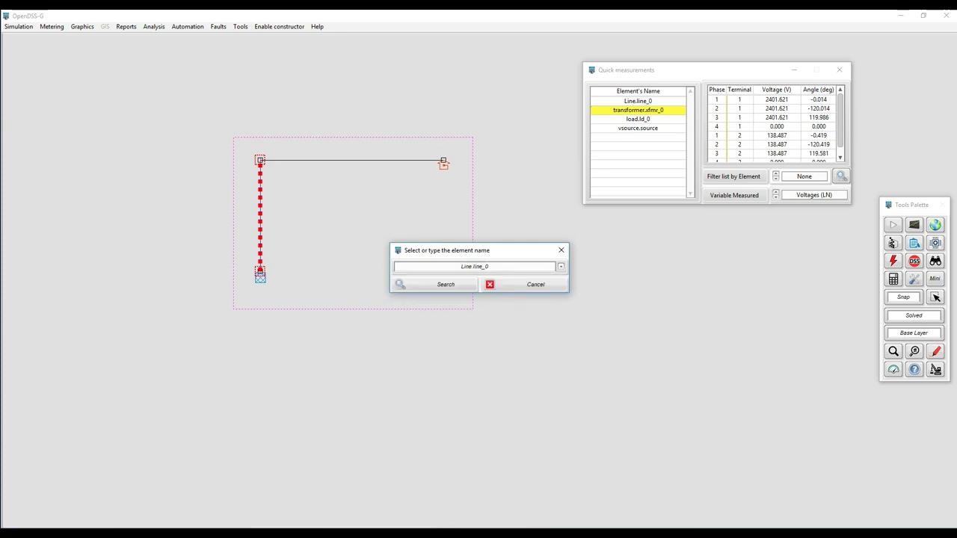
pyautogui.click(536, 284)
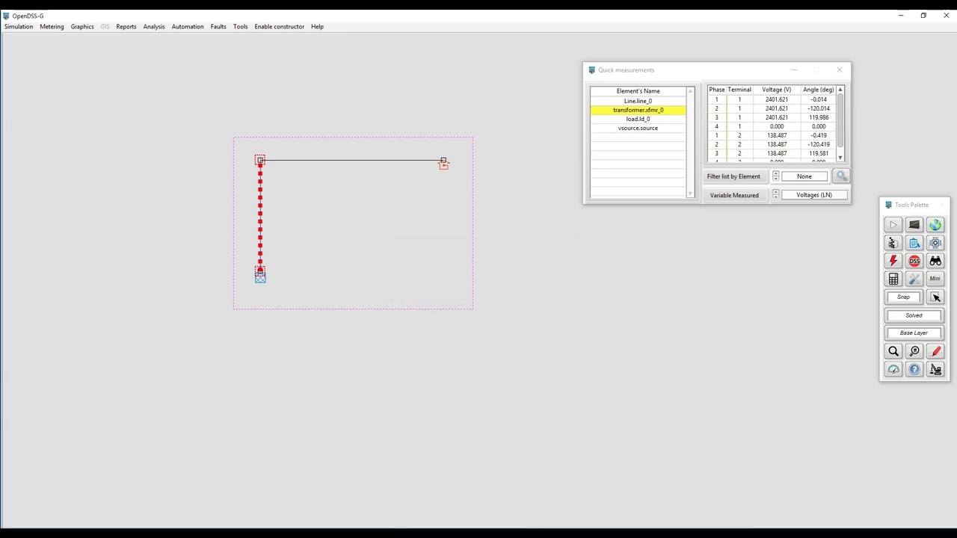
pyautogui.click(804, 176)
pyautogui.press('Down')
pyautogui.press('Down')
pyautogui.press('Down')
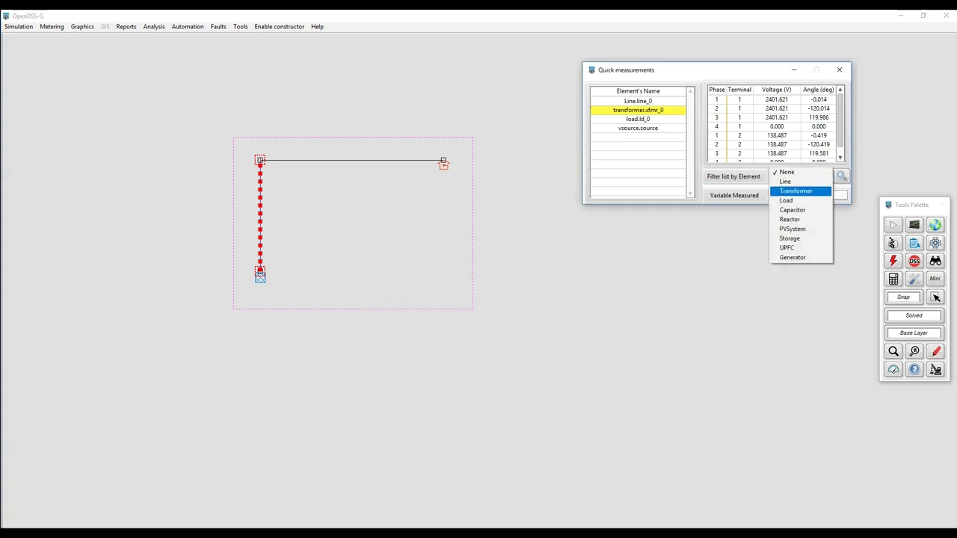
pyautogui.press('Escape')
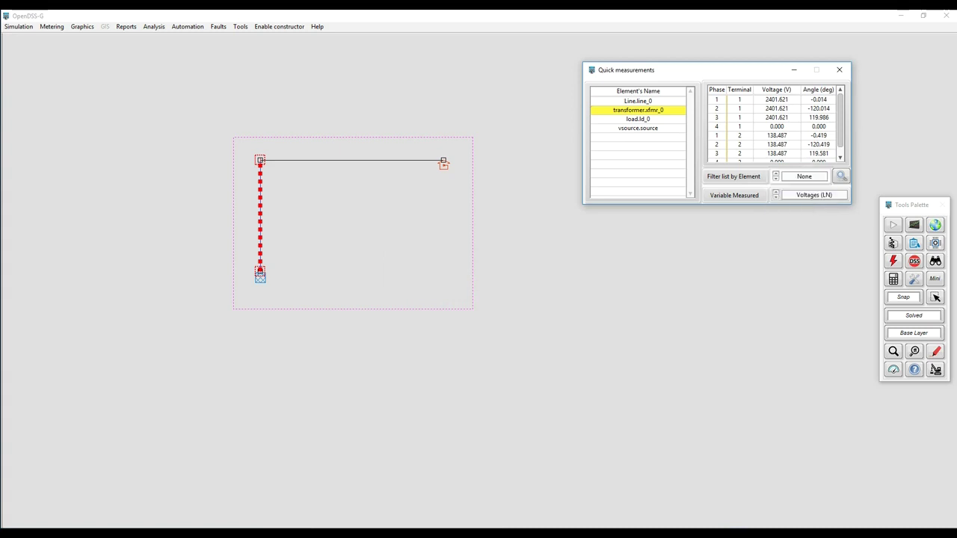
# Locate the load, line, transformer and source one after another on the diagram and review their quick measurements
pyautogui.click(839, 70)
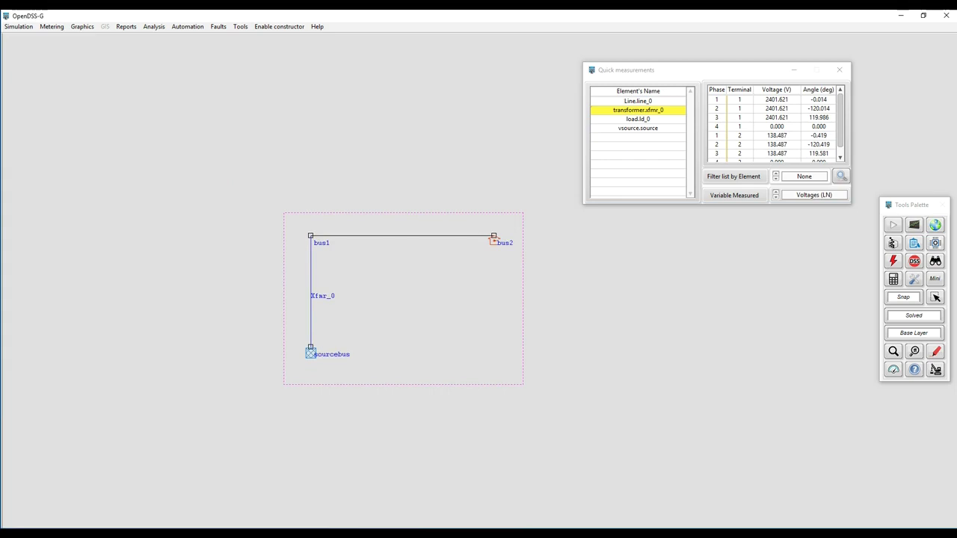
pyautogui.click(650, 119)
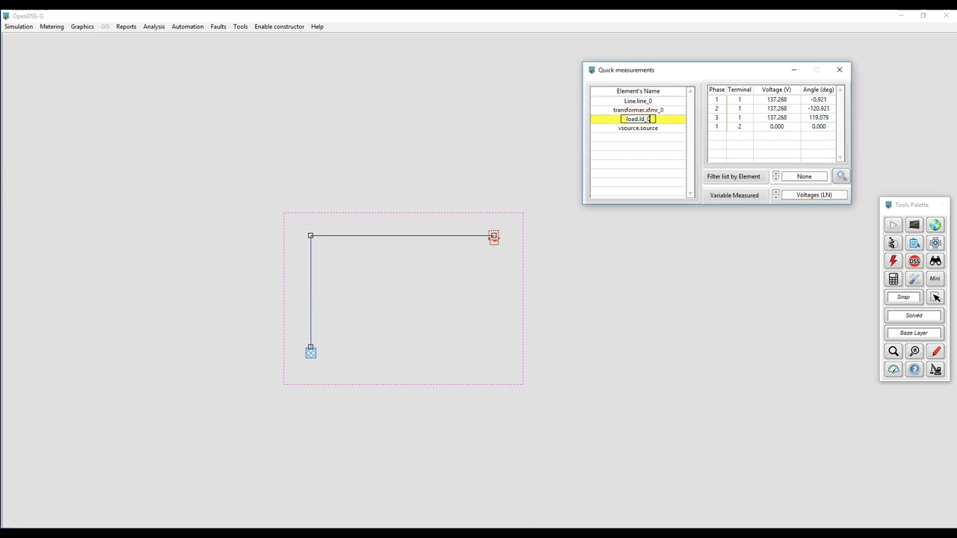
pyautogui.click(651, 101)
pyautogui.click(658, 110)
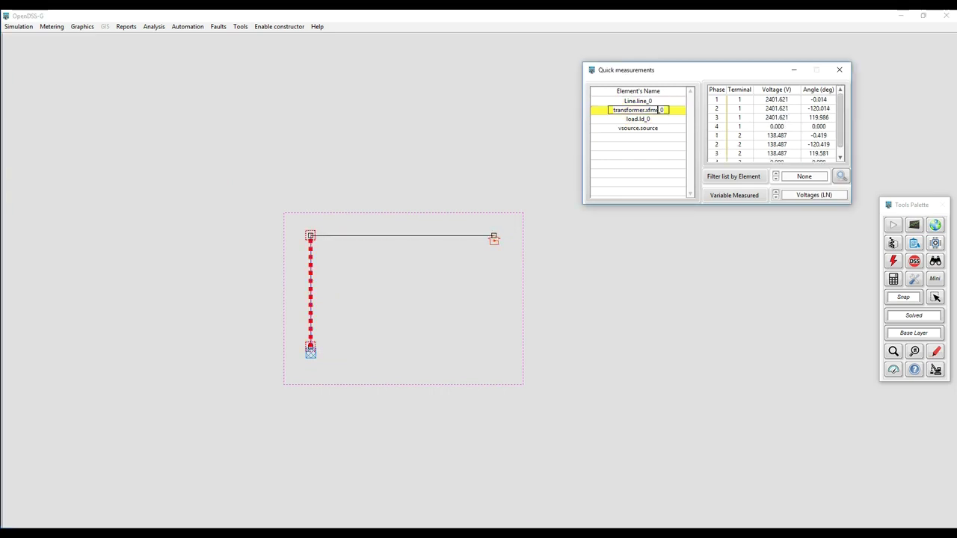
pyautogui.click(635, 120)
pyautogui.click(642, 128)
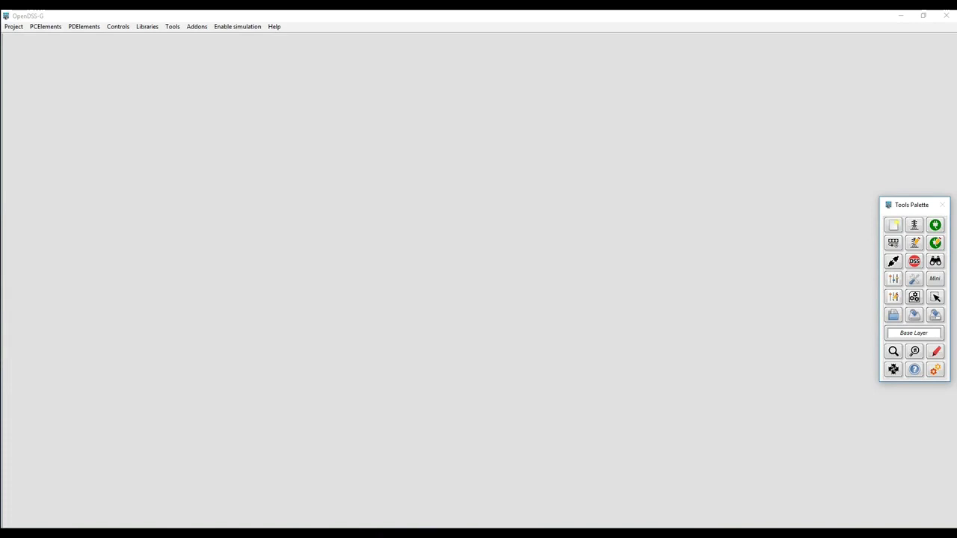
# Look at the available add-ons in constructor mode and open the one for importing from OpenDSS
pyautogui.click(894, 369)
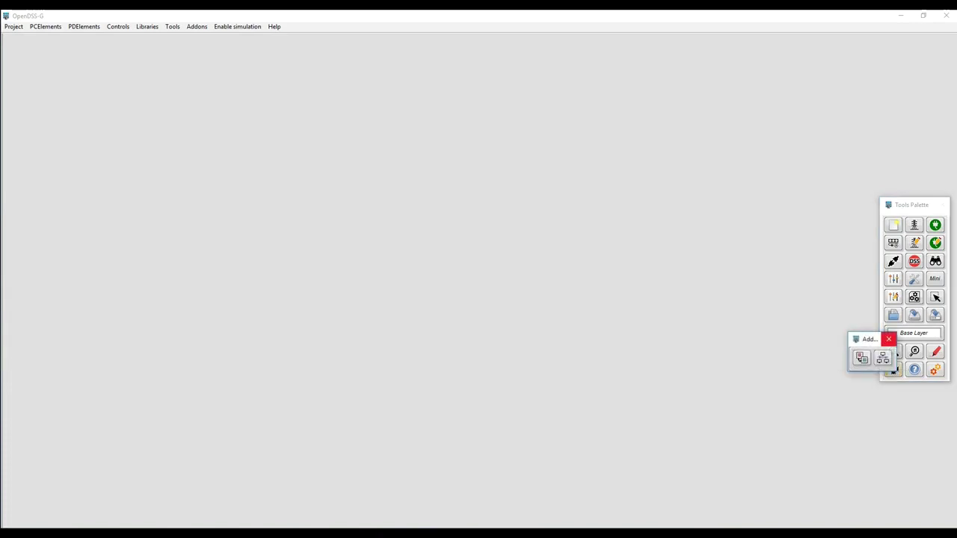
pyautogui.click(888, 339)
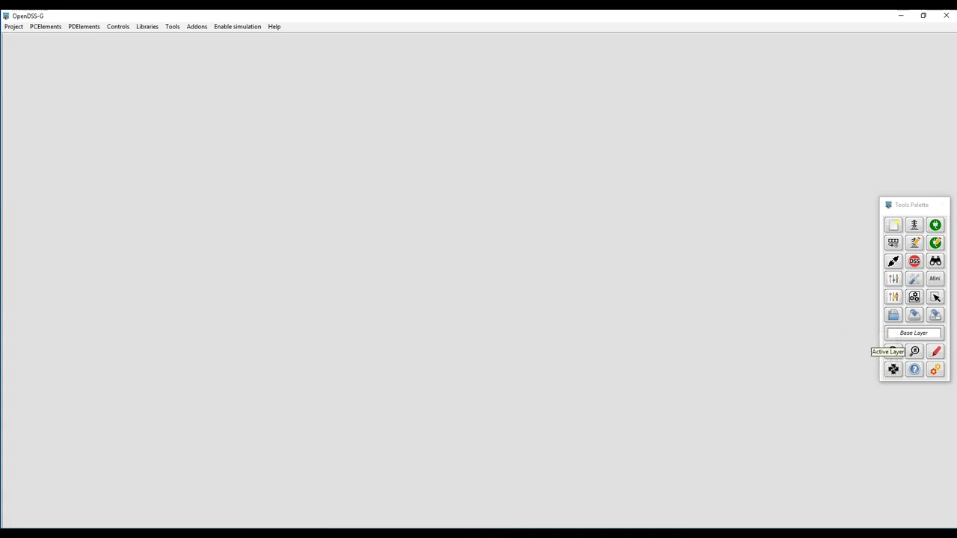
pyautogui.click(197, 26)
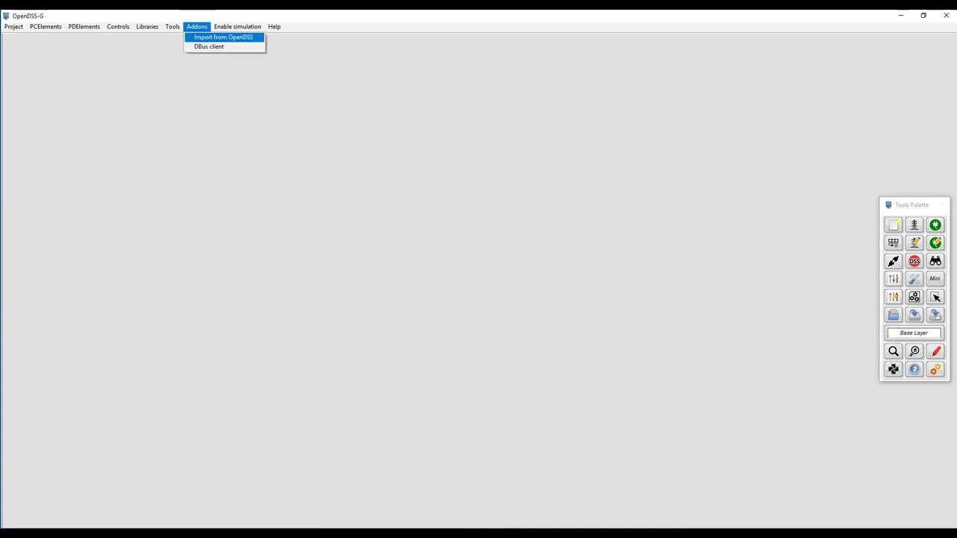
pyautogui.click(209, 46)
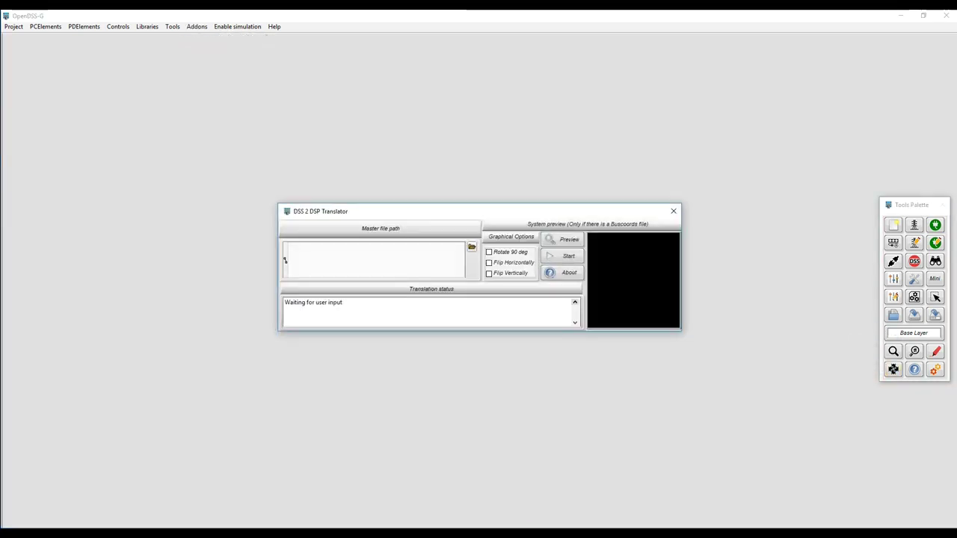
# Load Master_ckt5.dss from the ckt5 folder as the master file and generate the system preview
pyautogui.click(472, 247)
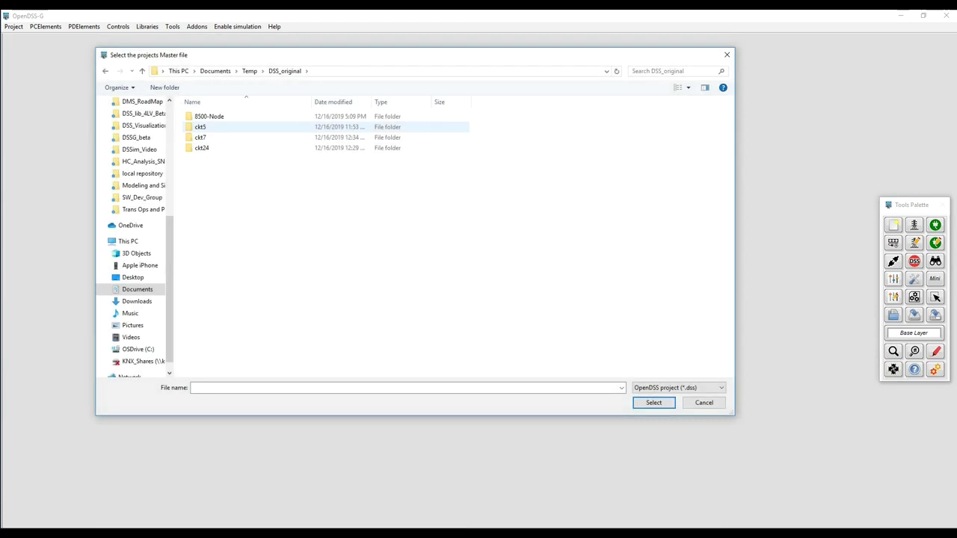
pyautogui.doubleClick(202, 127)
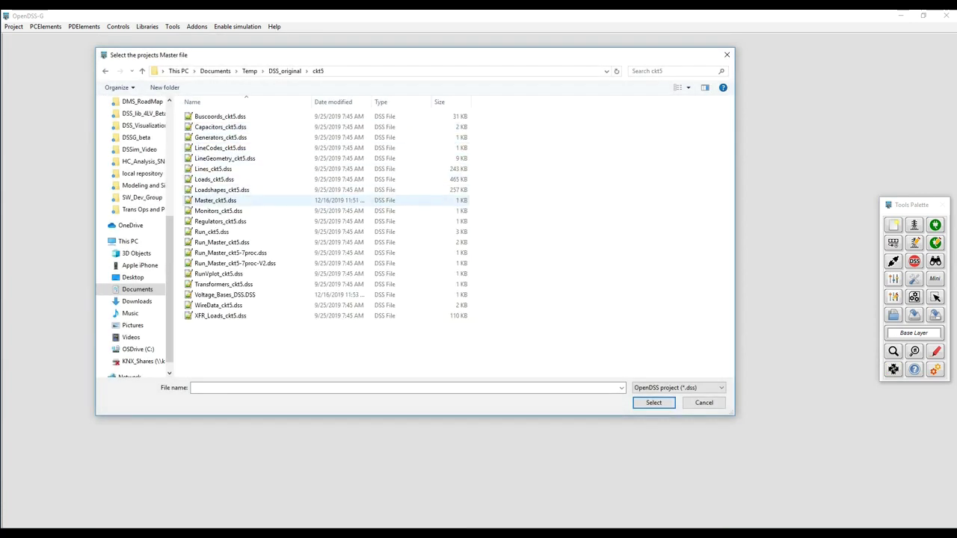
pyautogui.doubleClick(216, 200)
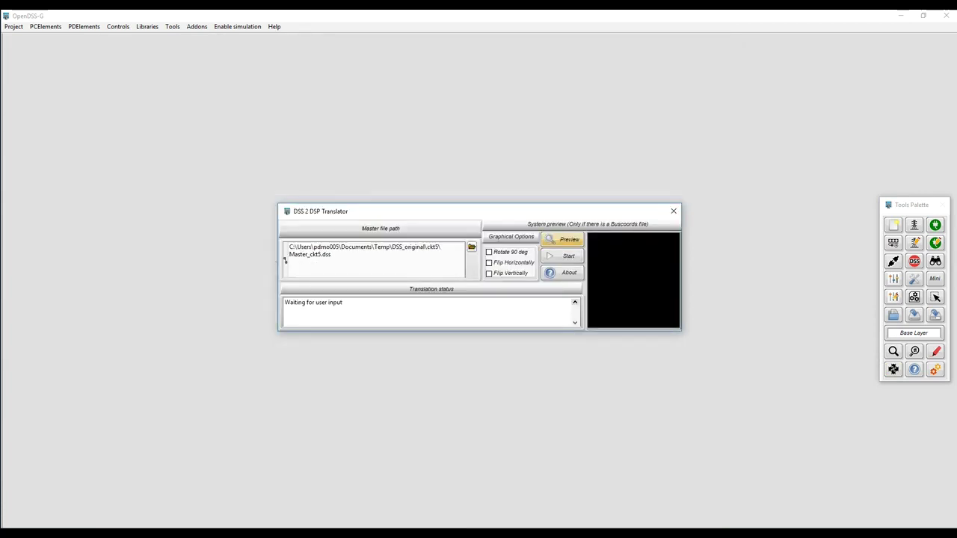
pyautogui.click(562, 240)
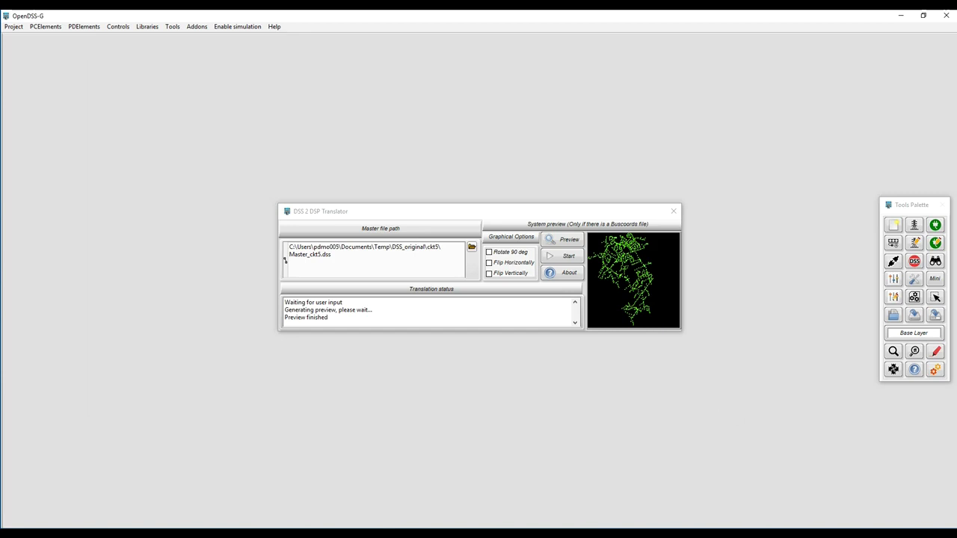
pyautogui.click(284, 259)
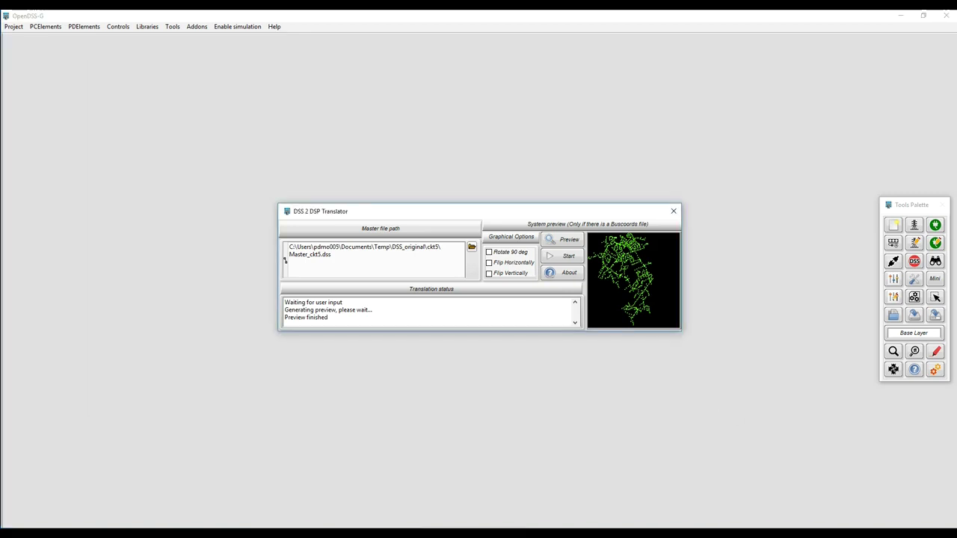
# Flip the imported circuit vertically and preview it, and also enable the horizontal flip
pyautogui.click(489, 274)
pyautogui.click(562, 240)
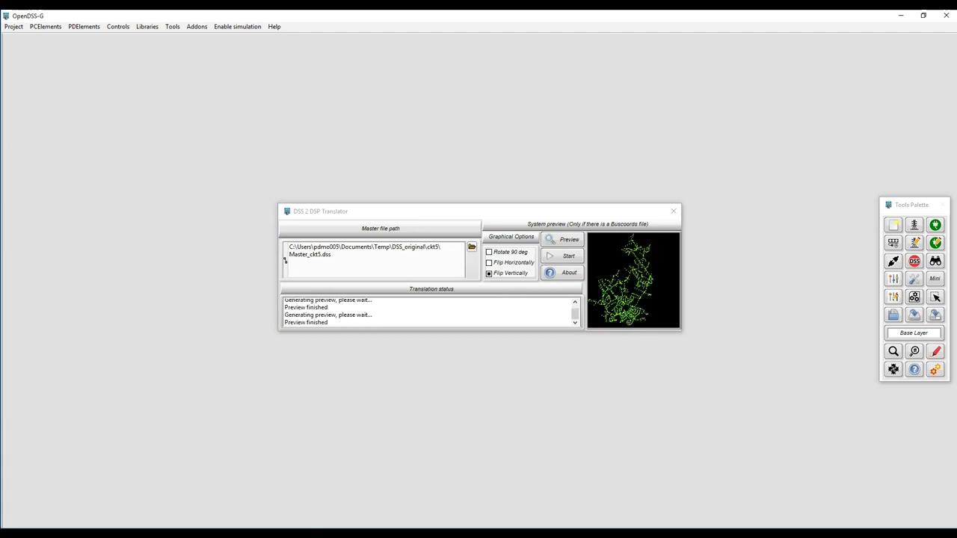
pyautogui.click(490, 263)
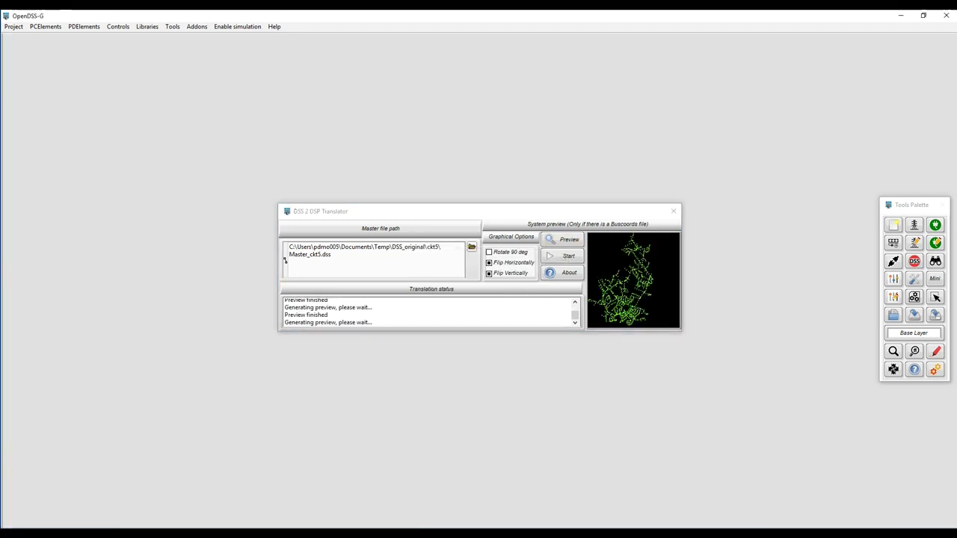
# Keep only the vertical flip and translate the circuit into a project named EPRI_Ckt5-G.Dsp in the Example_02 folder
pyautogui.click(489, 252)
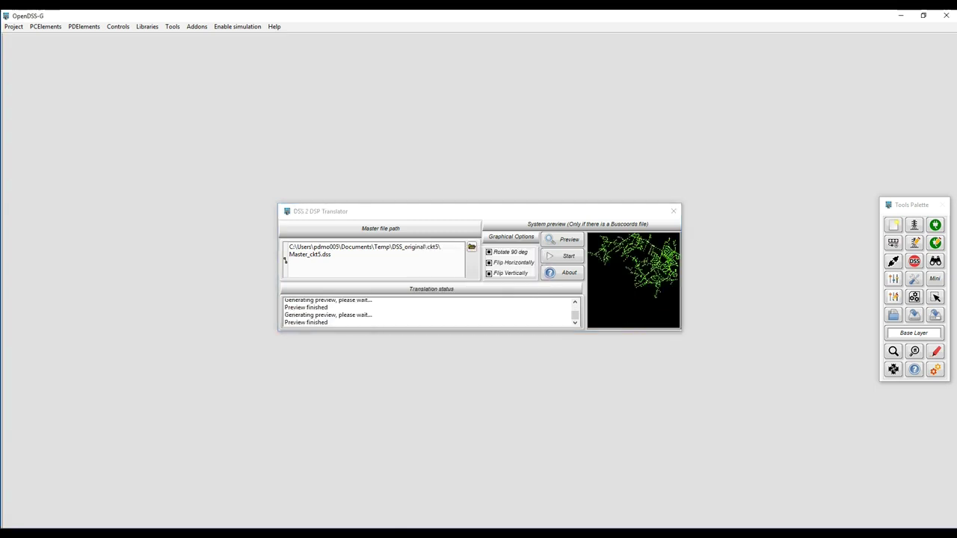
pyautogui.click(489, 252)
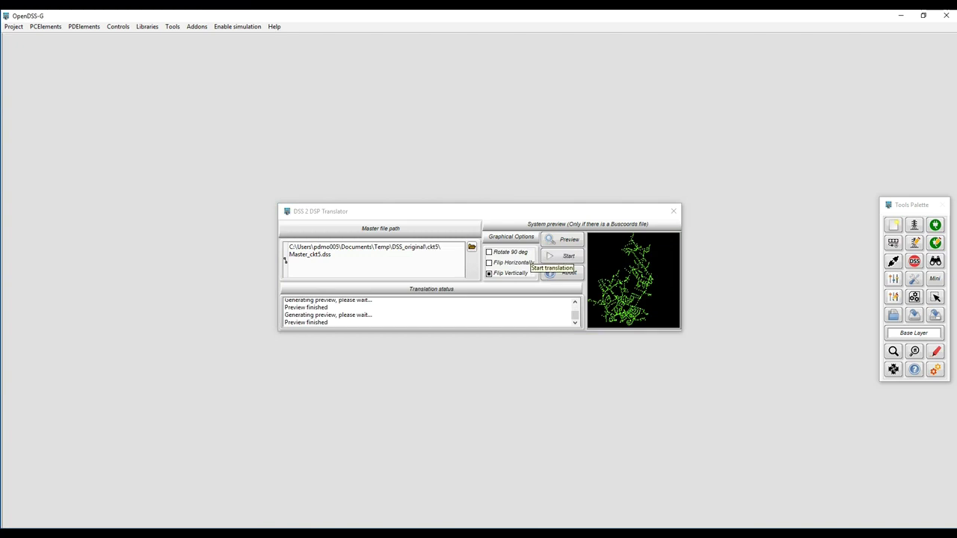
pyautogui.click(559, 256)
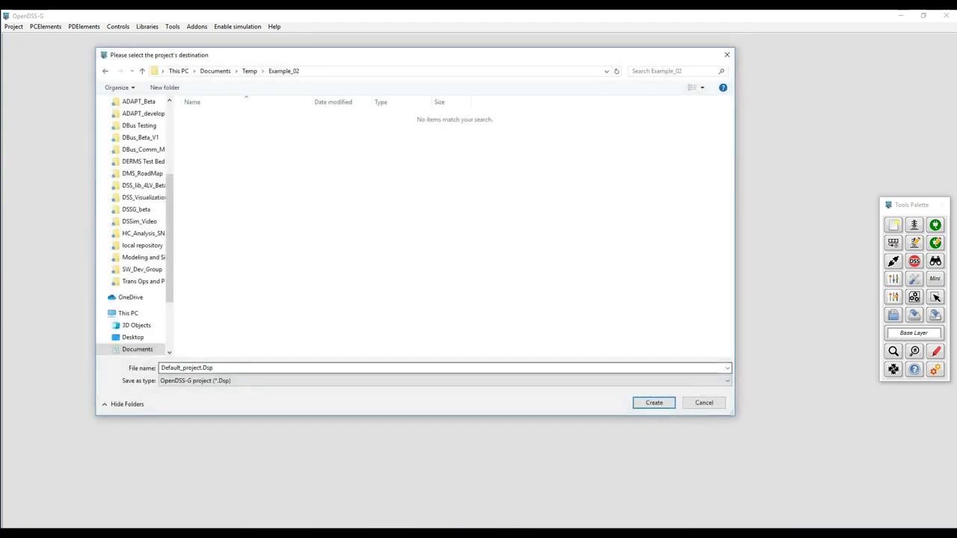
pyautogui.click(202, 368)
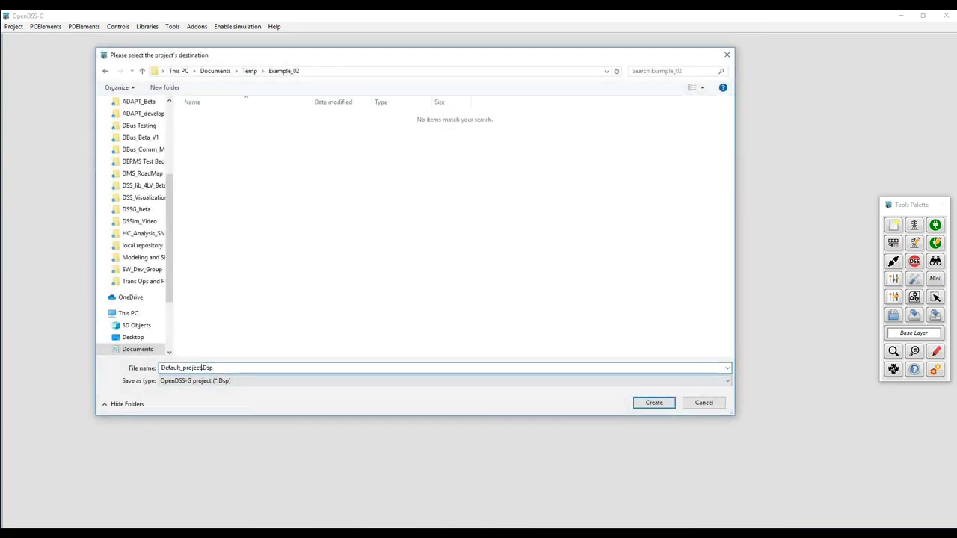
pyautogui.moveTo(202, 368); pyautogui.dragTo(160, 368)
pyautogui.write('EPRI_Ckt5')
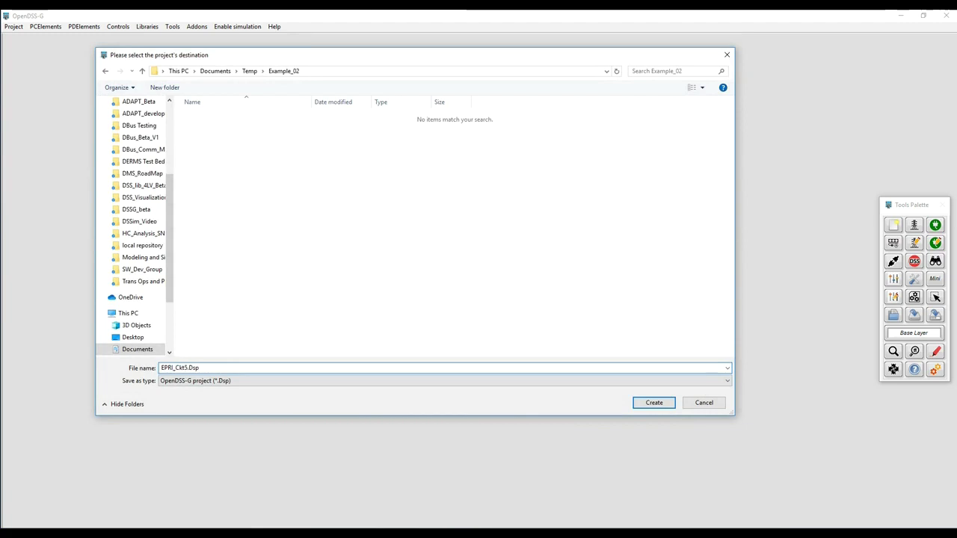
pyautogui.write('-G')
pyautogui.press('Return')
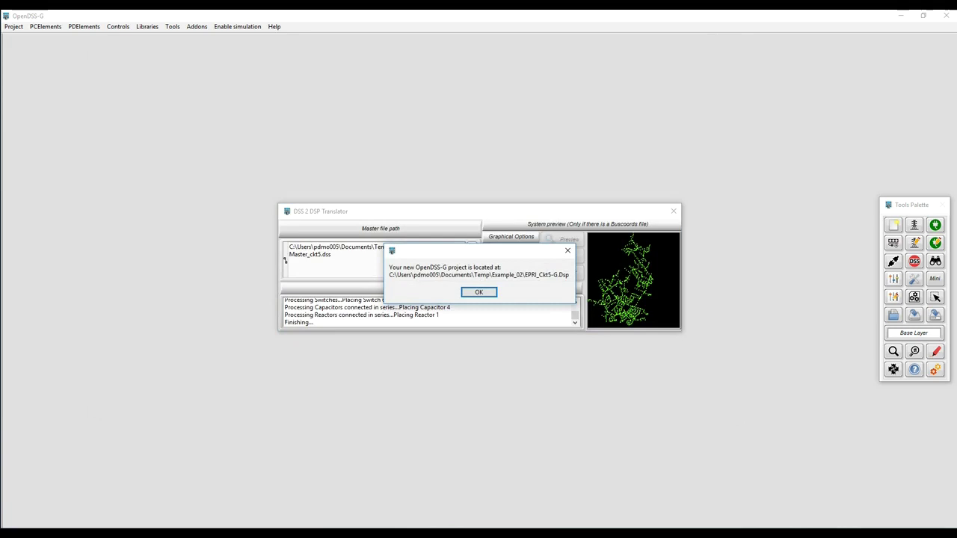
pyautogui.press('Return')
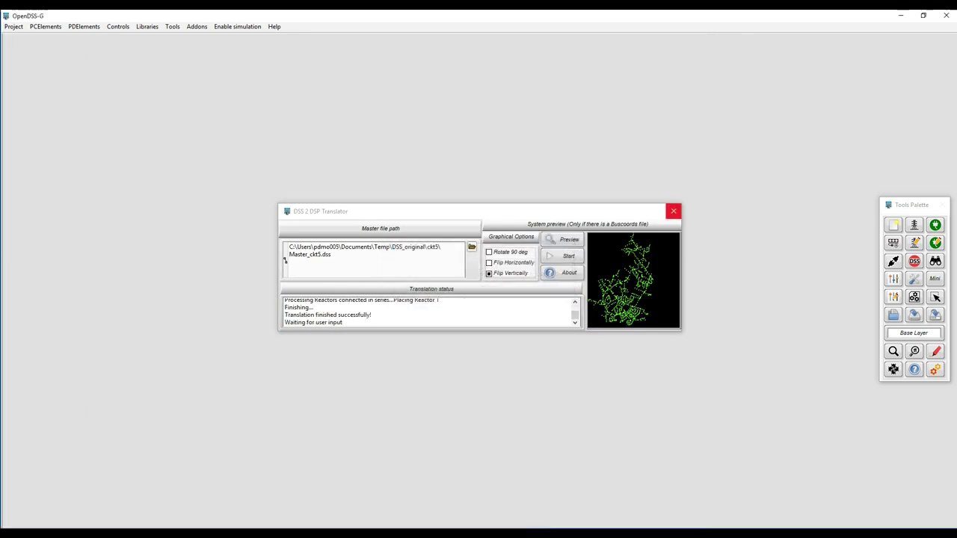
pyautogui.click(673, 211)
# Open the translated EPRI_Ckt5-G.Dsp project in simulation mode and hide its meters
pyautogui.click(893, 315)
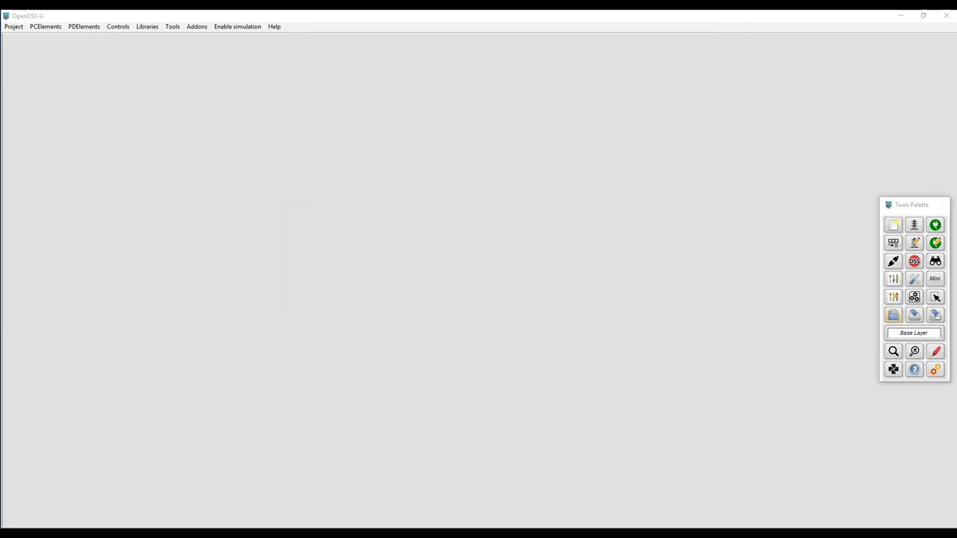
pyautogui.doubleClick(225, 127)
pyautogui.moveTo(224, 299); pyautogui.dragTo(238, 297)
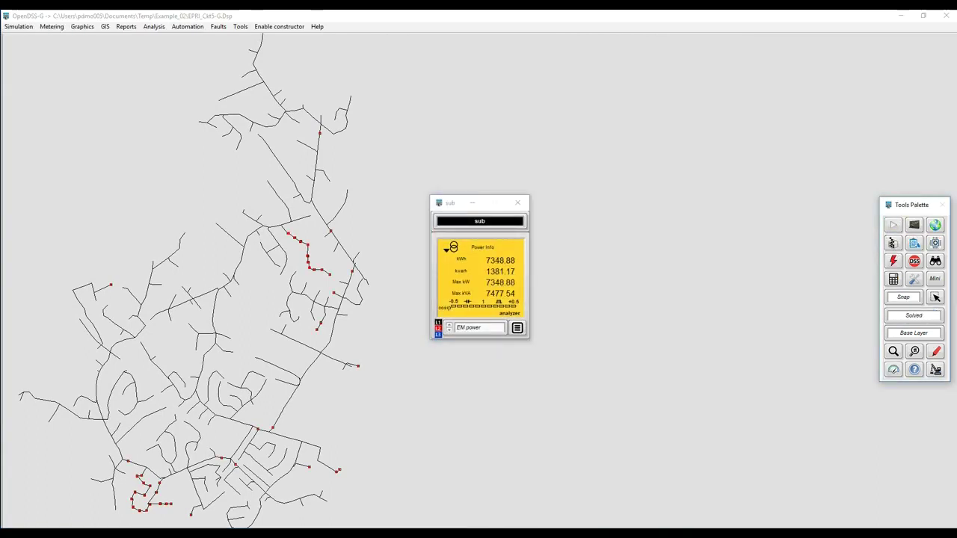
pyautogui.rightClick(596, 255)
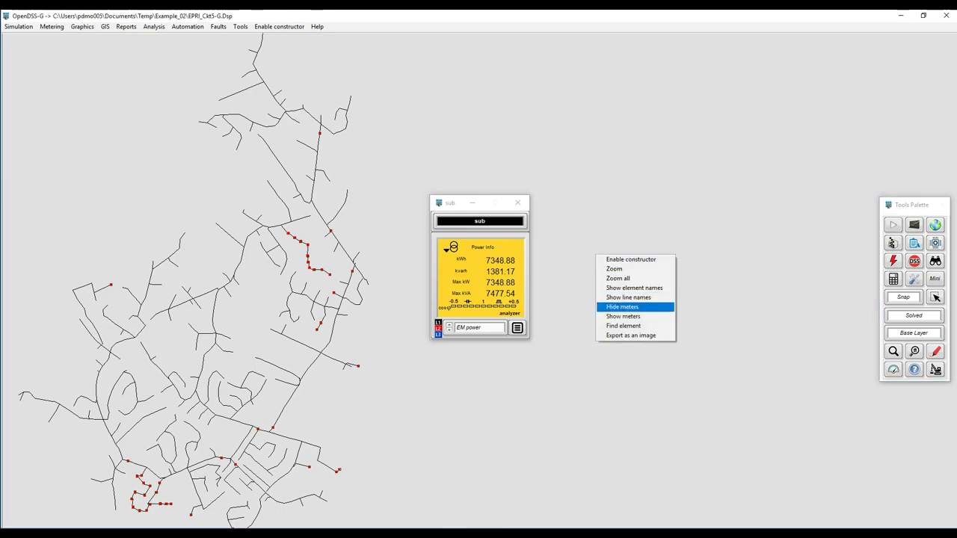
pyautogui.click(622, 307)
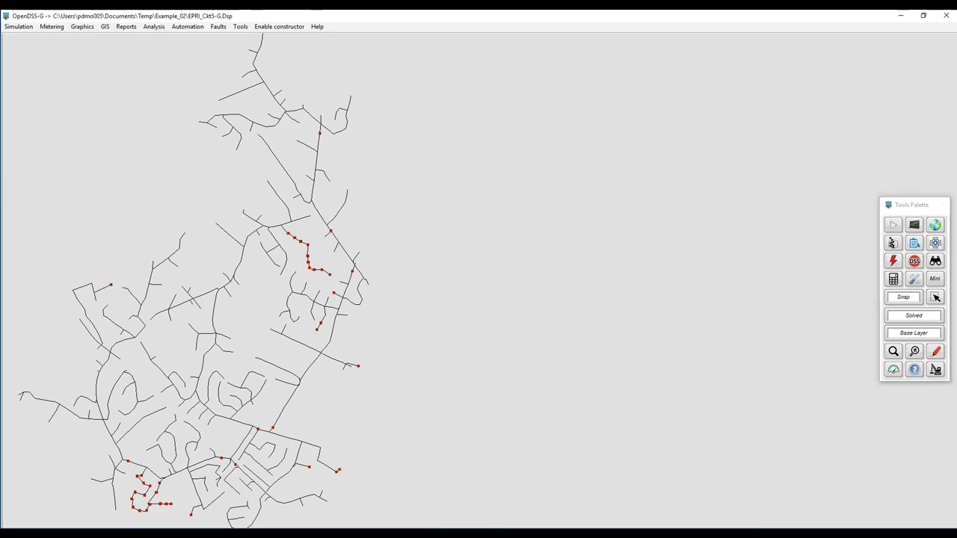
# Look at the plots available in simulation mode and examine the colour-mapped circuit closely around its branches and buses
pyautogui.click(915, 225)
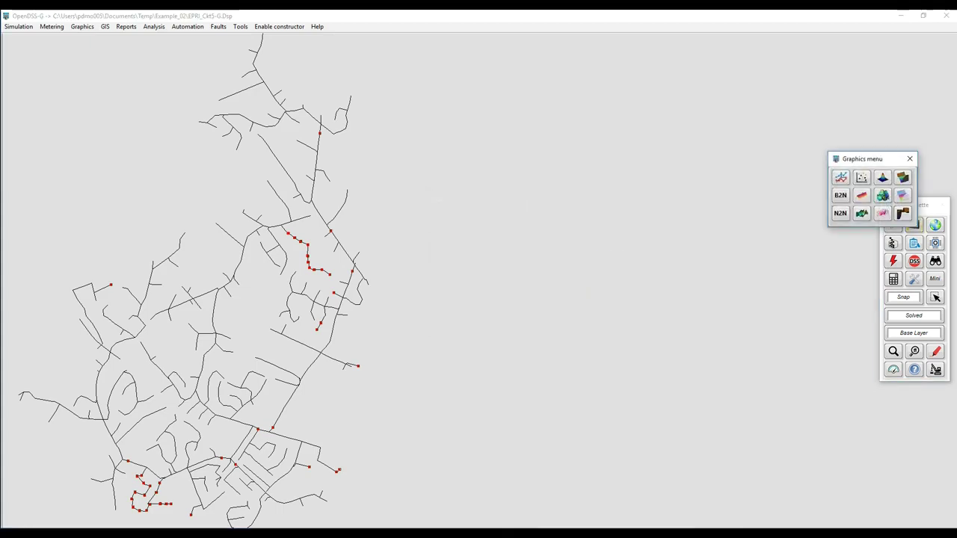
pyautogui.click(840, 177)
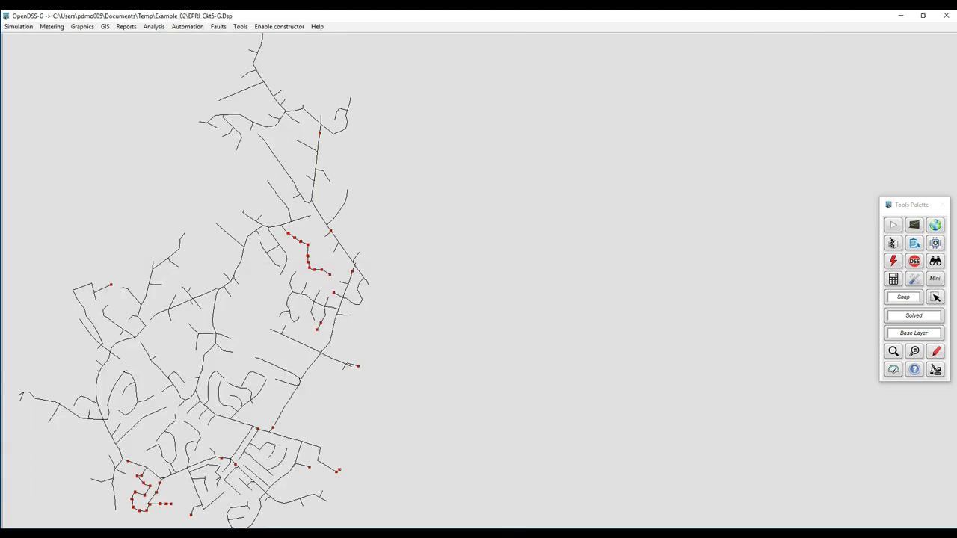
pyautogui.moveTo(294, 232); pyautogui.dragTo(468, 364)
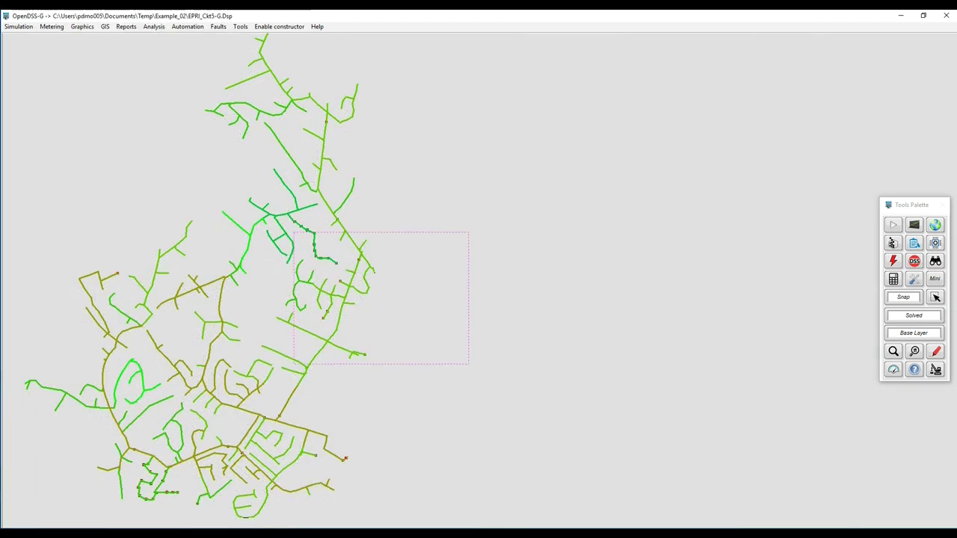
pyautogui.moveTo(359, 299); pyautogui.dragTo(537, 91)
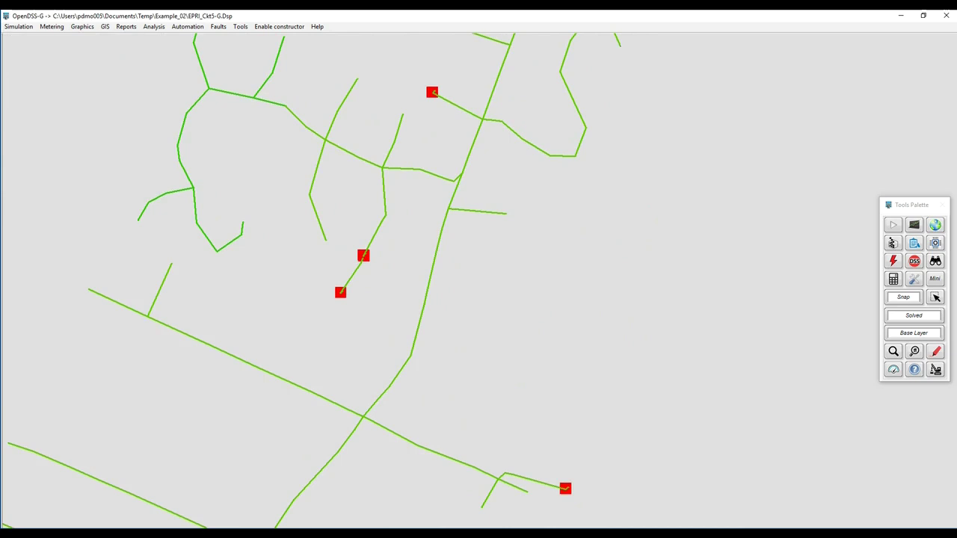
pyautogui.click(432, 92)
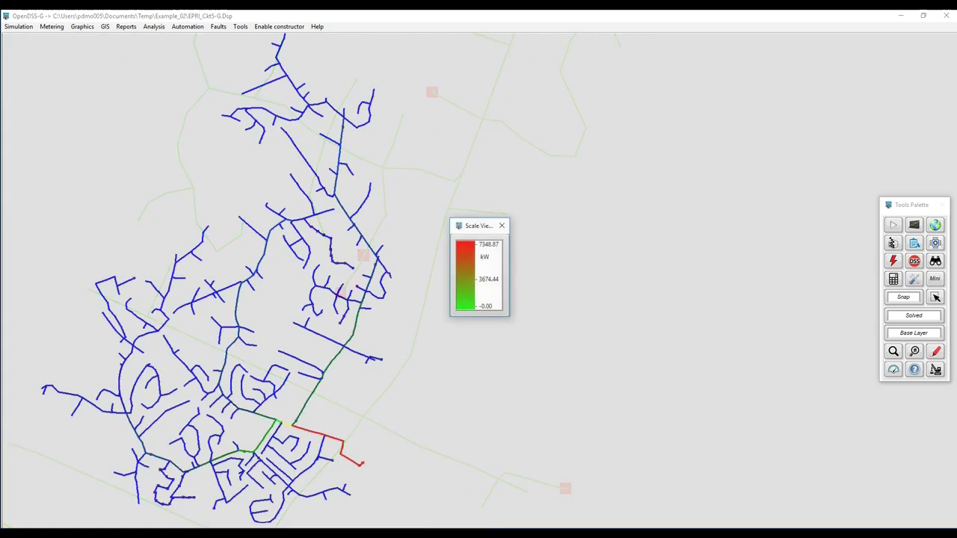
# Move the scale viewer away from the circuit and display the voltage, flow-direction and energized/isolated maps one after another
pyautogui.moveTo(478, 228); pyautogui.dragTo(660, 199)
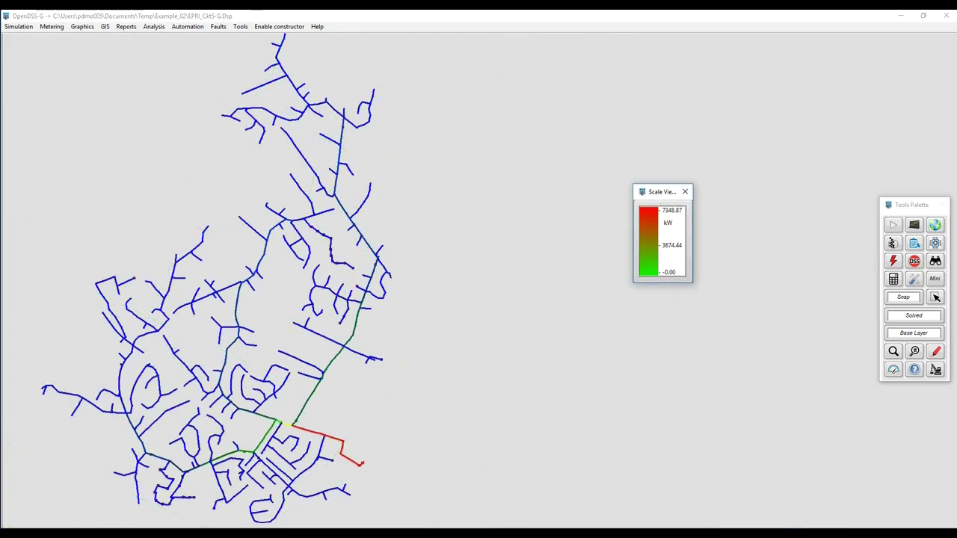
pyautogui.click(935, 352)
pyautogui.click(862, 301)
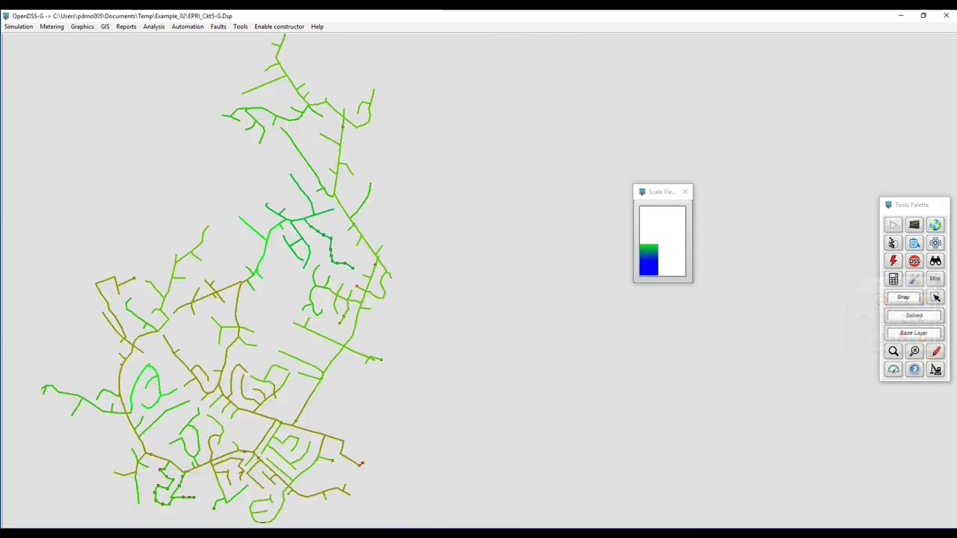
pyautogui.click(936, 351)
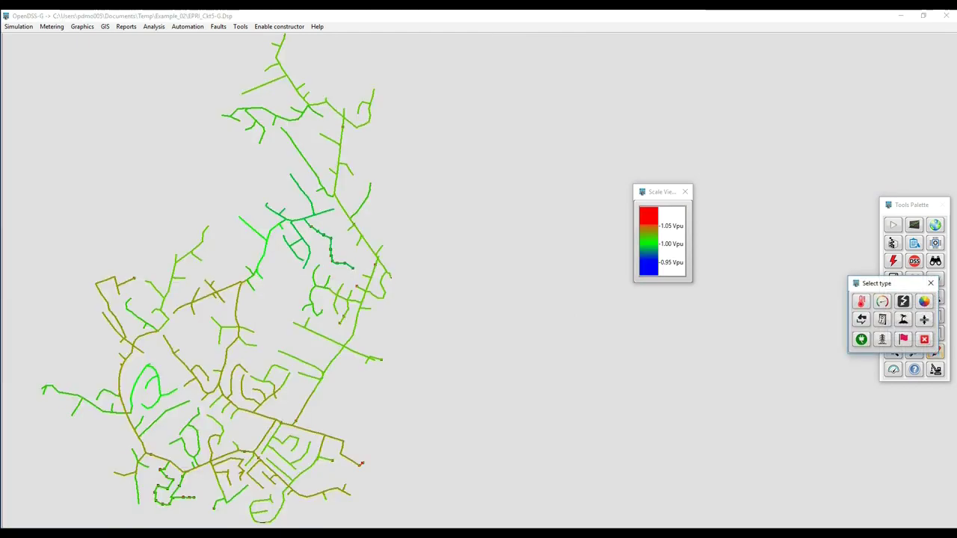
pyautogui.click(902, 302)
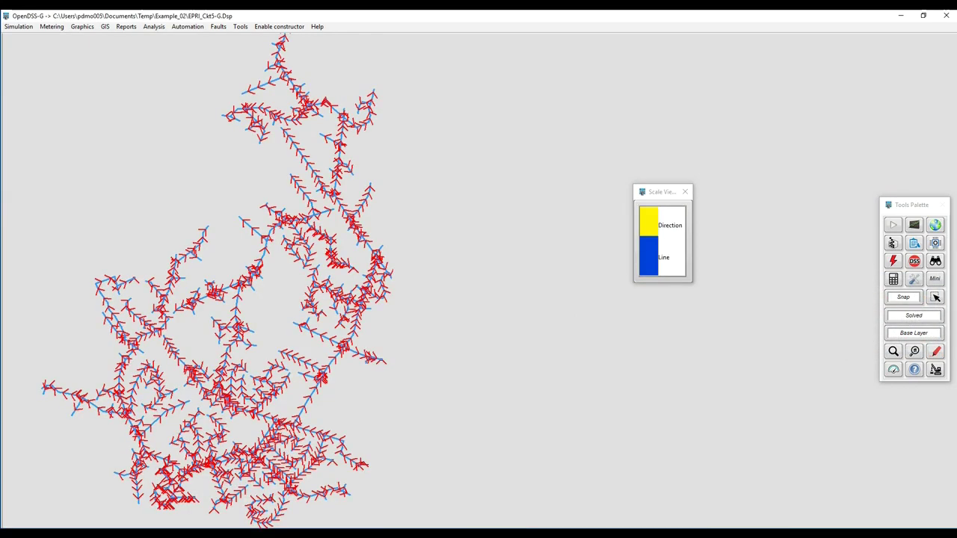
pyautogui.click(935, 351)
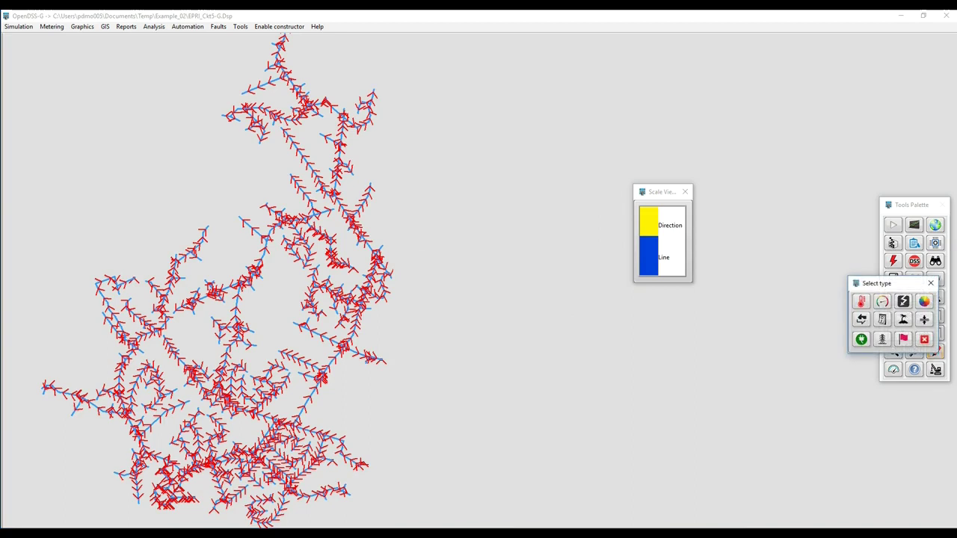
pyautogui.click(903, 319)
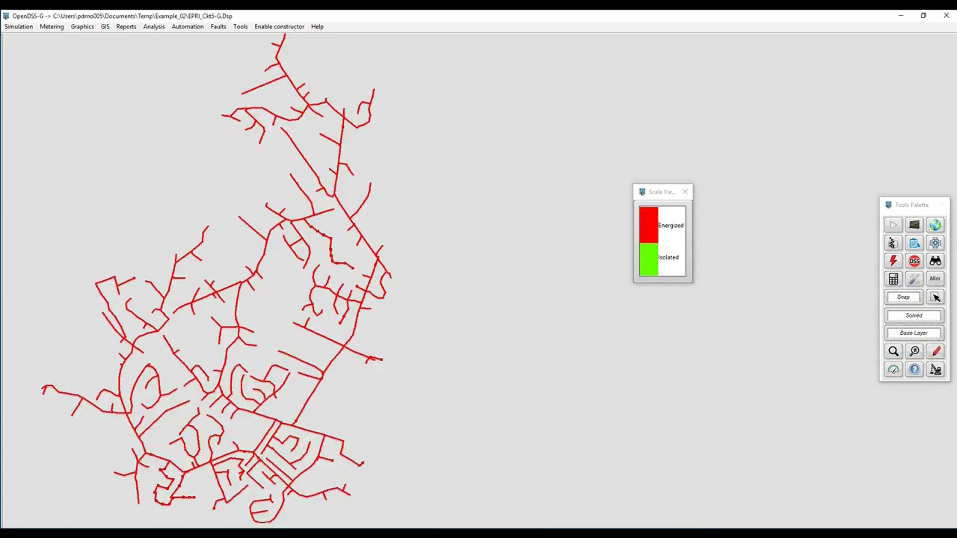
pyautogui.click(935, 351)
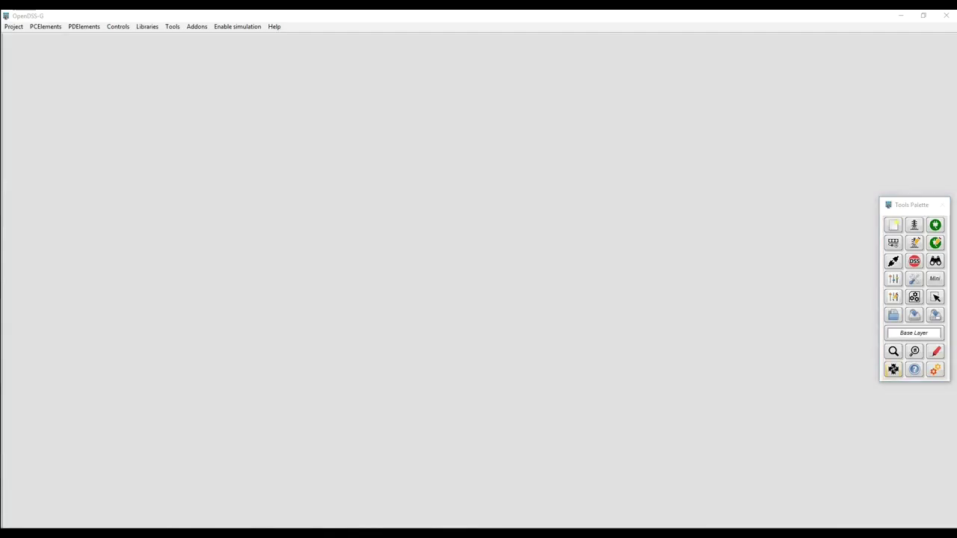
# Reopen the OpenDSS translator in constructor mode and load IEEE13Nodeckt.dss from the 13Bus folder as the master file
pyautogui.click(894, 370)
pyautogui.click(883, 358)
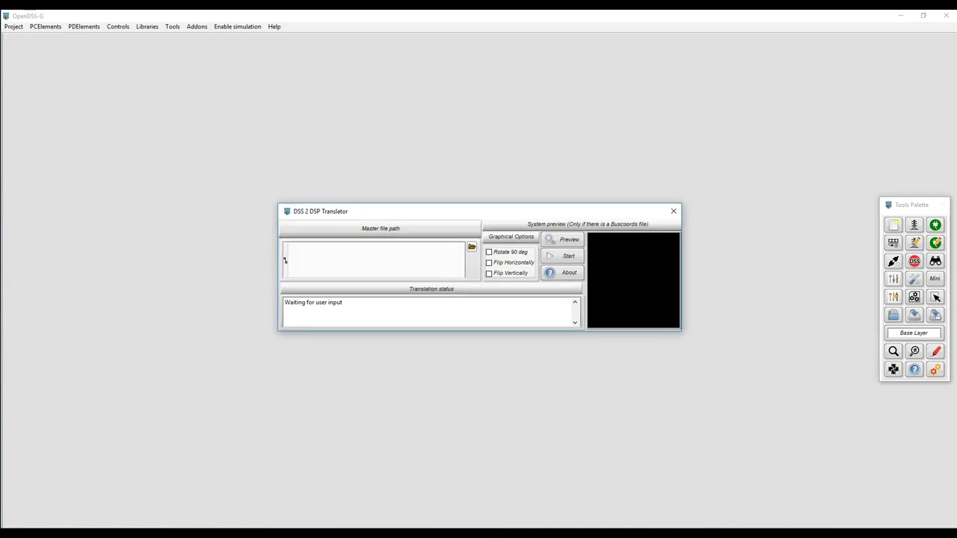
pyautogui.click(284, 259)
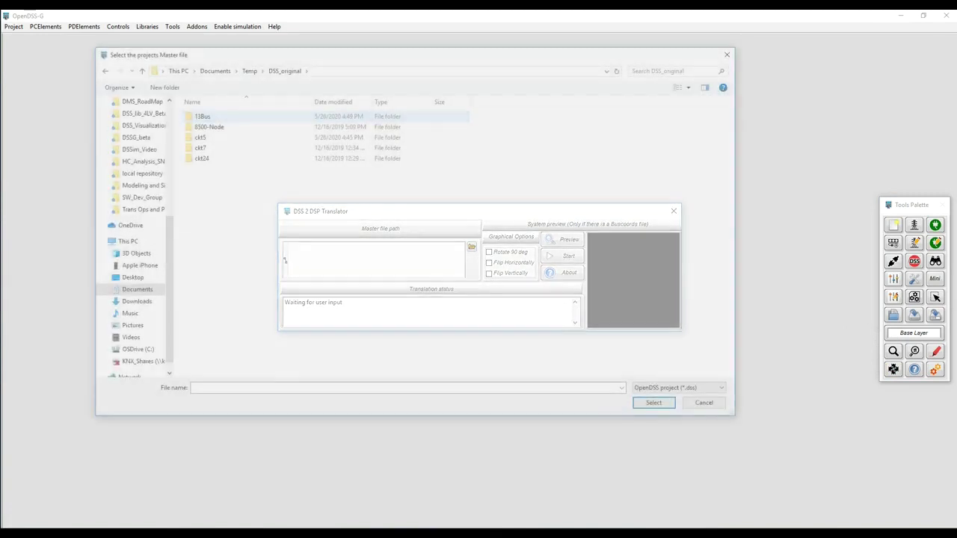
pyautogui.doubleClick(219, 127)
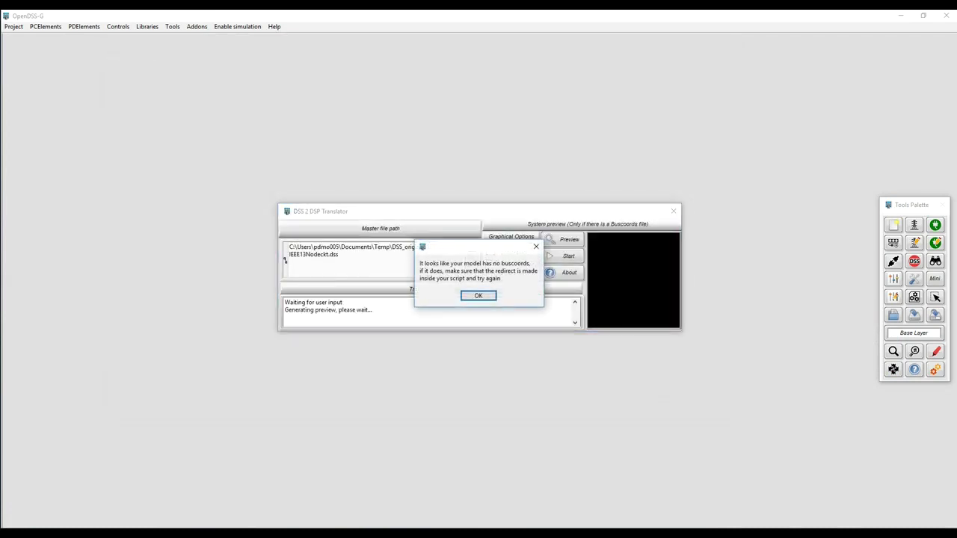
pyautogui.press('Return')
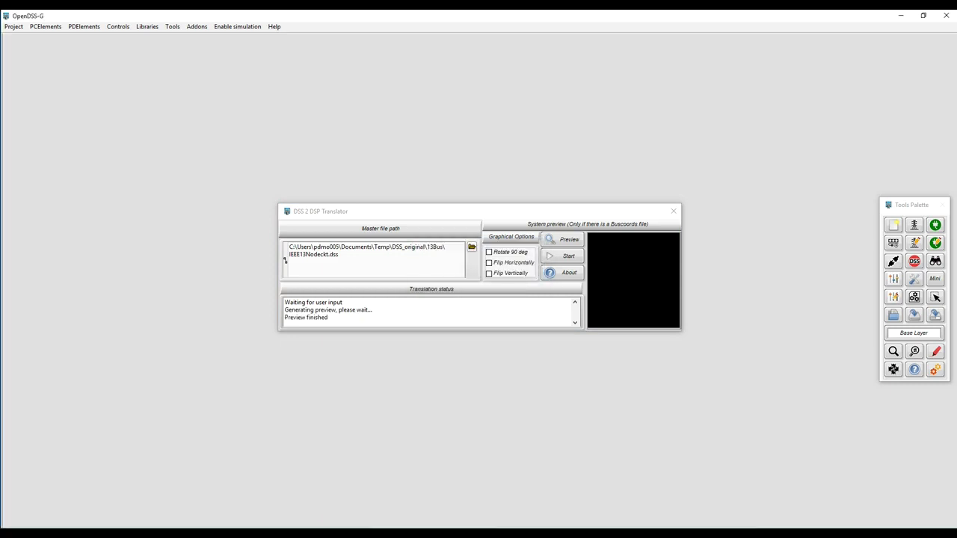
# Translate the 13-bus model into a project named My_Model_no_BCoords.Dsp in the Example_03 folder and close the translator
pyautogui.click(562, 256)
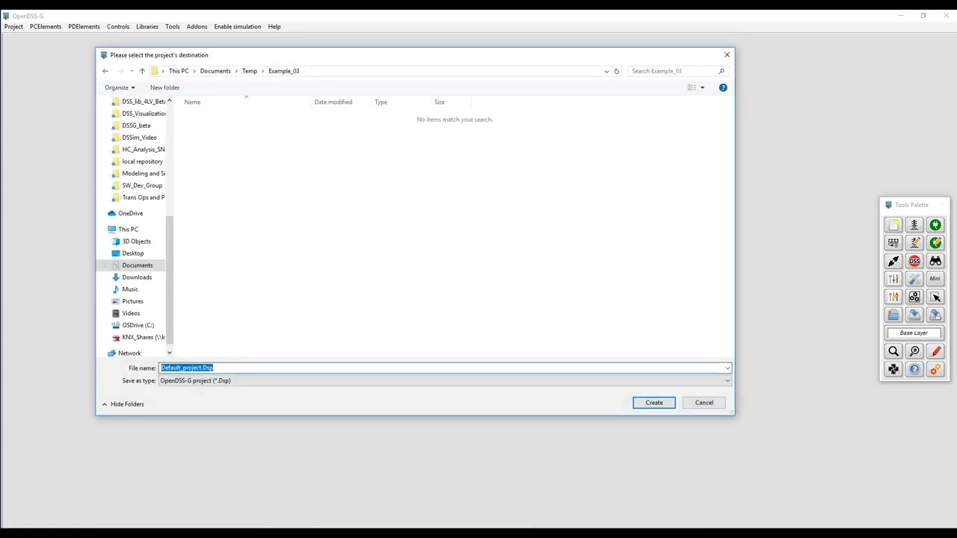
pyautogui.click(202, 367)
pyautogui.moveTo(202, 368); pyautogui.dragTo(160, 368)
pyautogui.write('My_Model_no_BCoords')
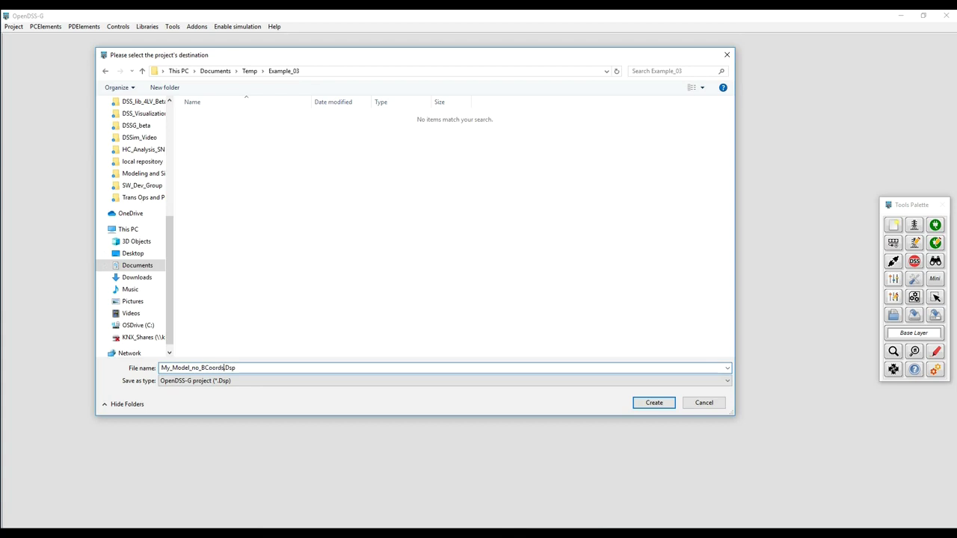
pyautogui.press('Return')
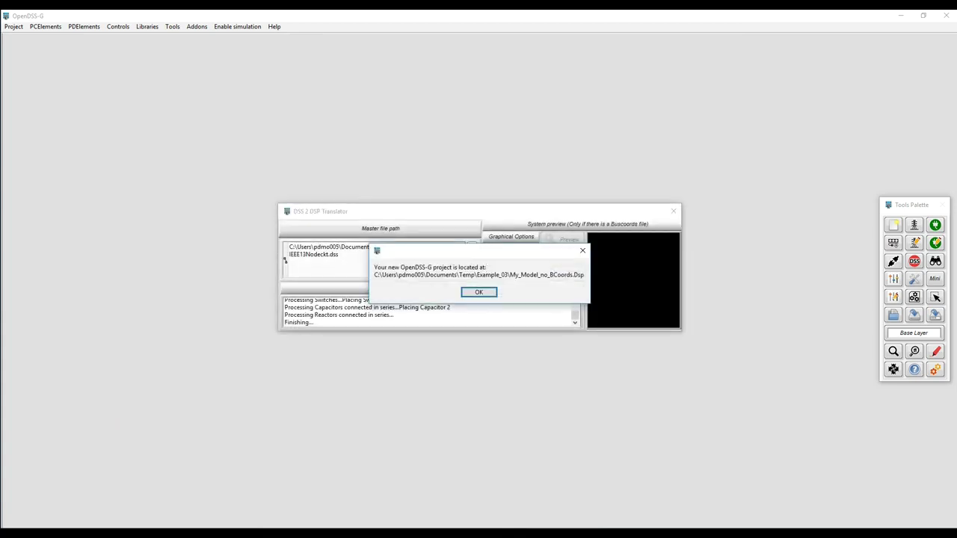
pyautogui.press('Return')
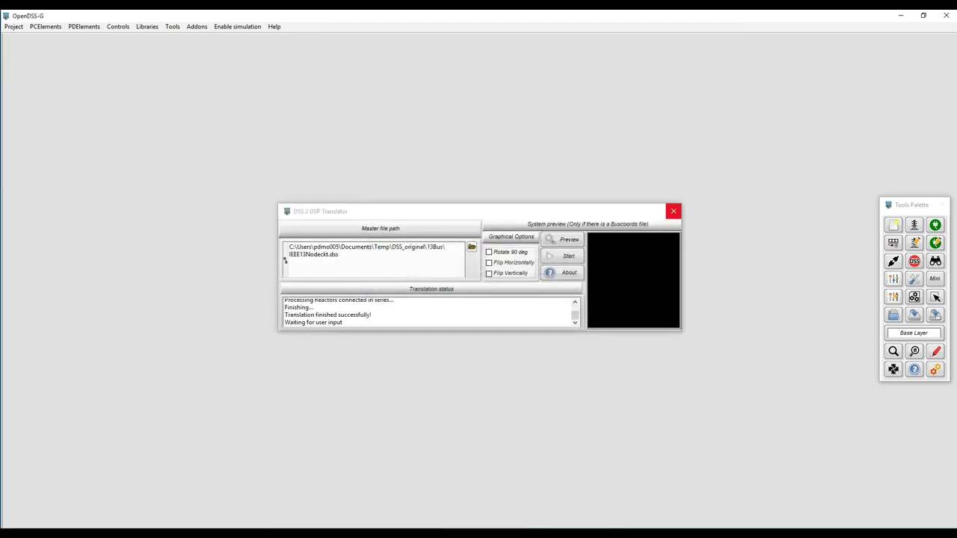
pyautogui.click(673, 211)
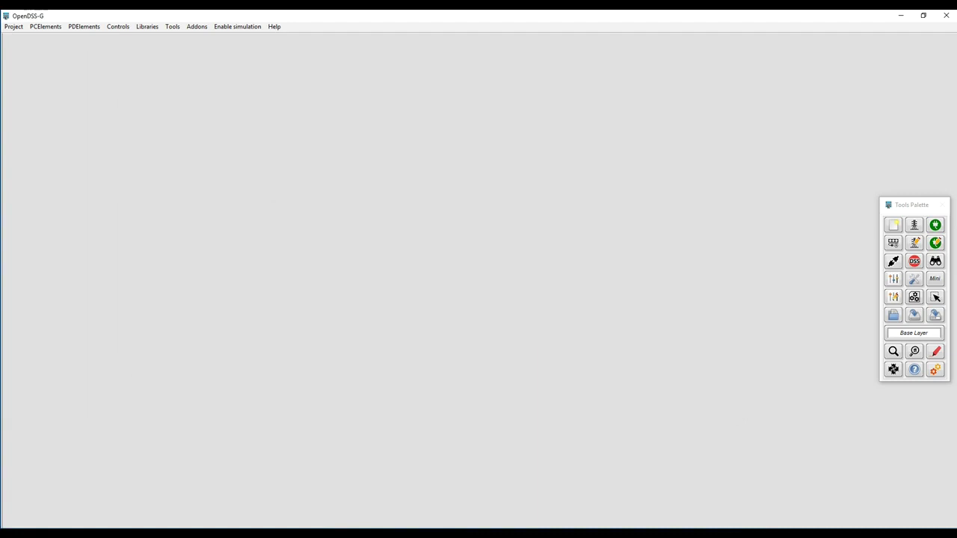
# Open the project My_Model_no_BCoords.Dsp from the Example_03 folder and show the element names on the circuit
pyautogui.hotkey('ctrl', 'o')
pyautogui.click(232, 116)
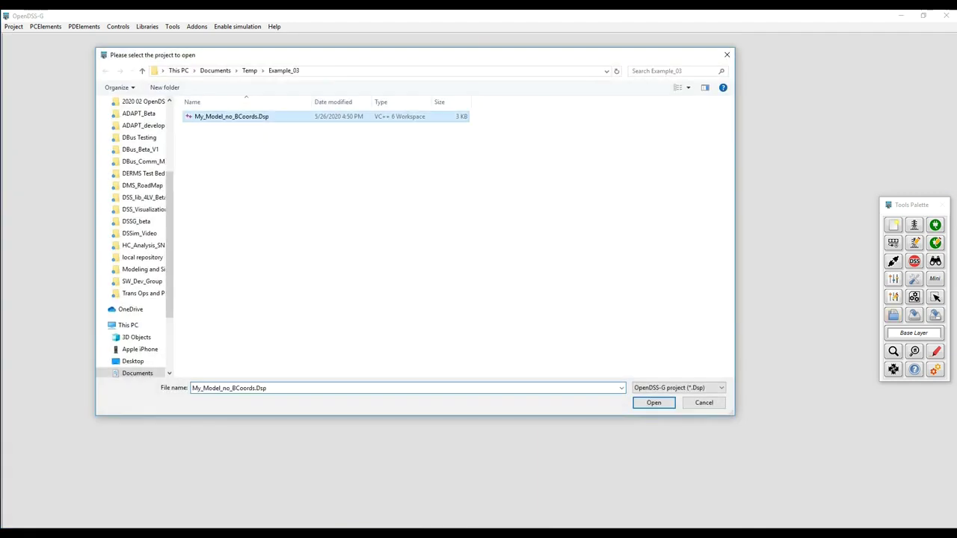
pyautogui.doubleClick(232, 116)
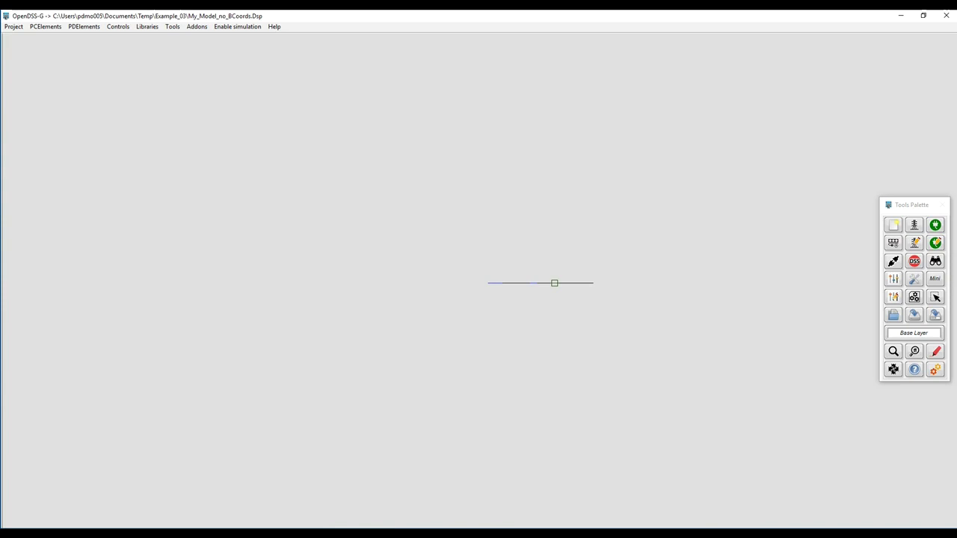
pyautogui.rightClick(565, 316)
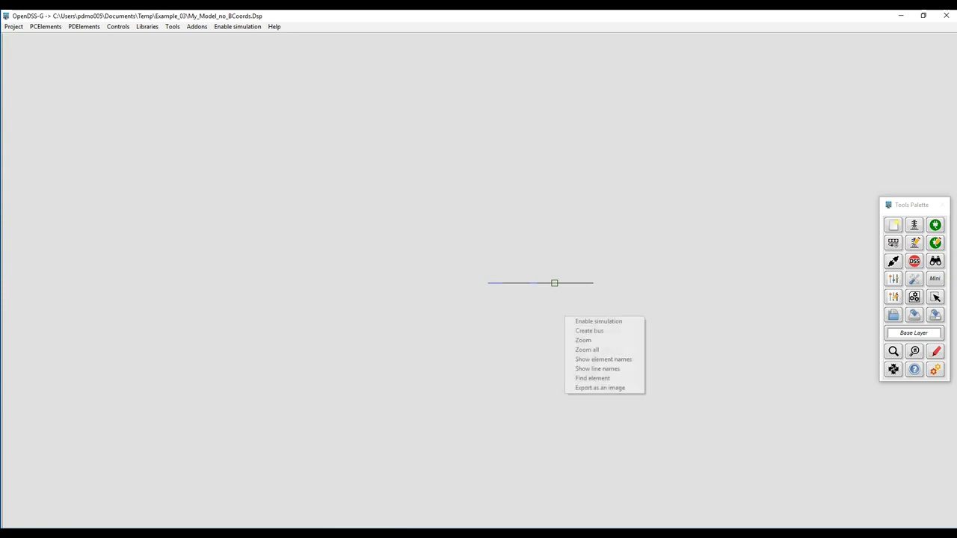
pyautogui.click(591, 359)
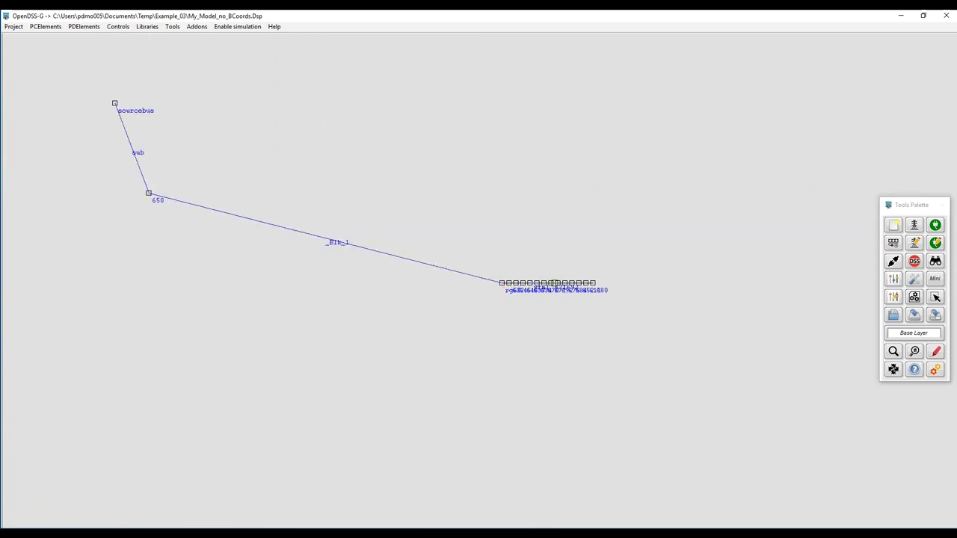
# Reposition bus rg60 below bus 650 and place bus 632 beside it, pulling both out of the overlapping bus row
pyautogui.moveTo(501, 282); pyautogui.dragTo(183, 288)
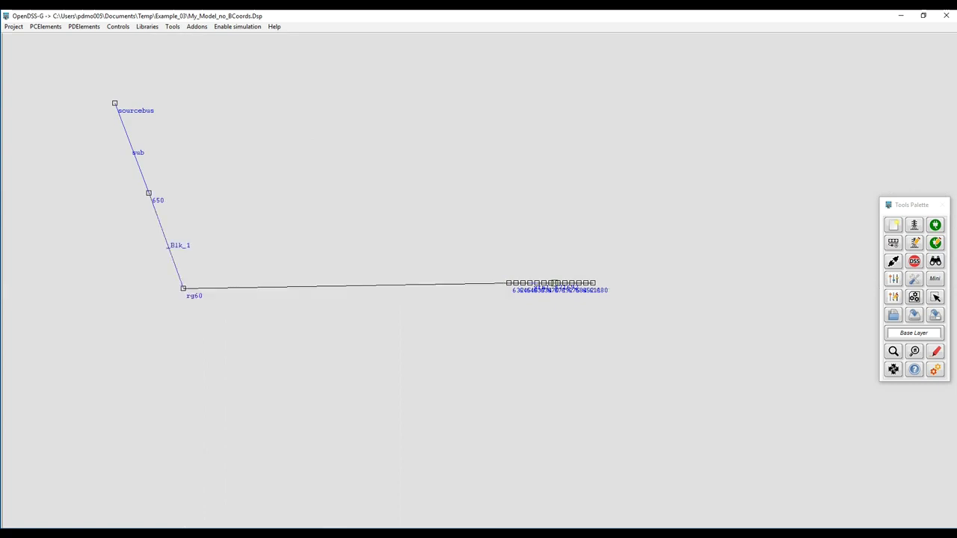
pyautogui.click(509, 283)
pyautogui.moveTo(508, 282); pyautogui.dragTo(320, 293)
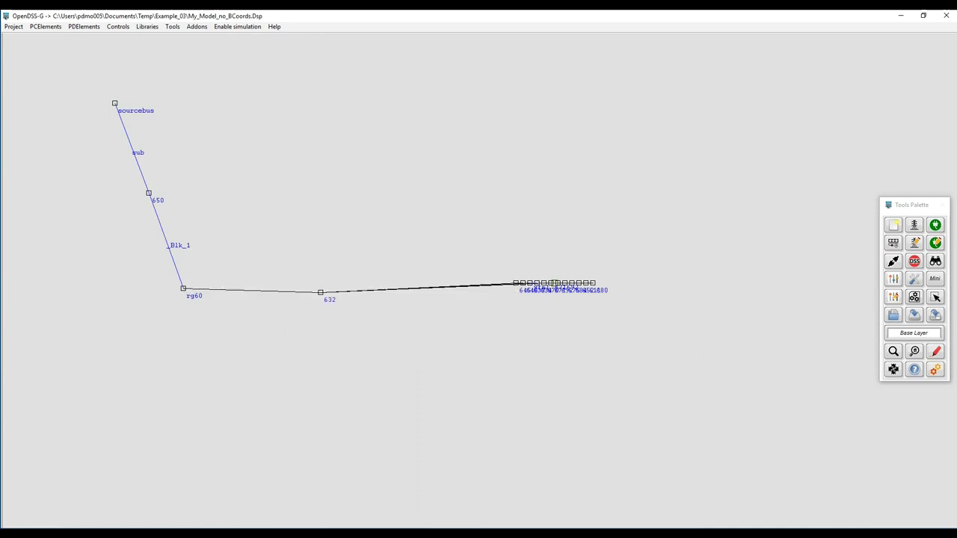
# Spread out the branches of bus 632, placing buses 645 and 646 above it and buses 633 and 634 below it
pyautogui.click(515, 282)
pyautogui.moveTo(516, 283); pyautogui.dragTo(299, 221)
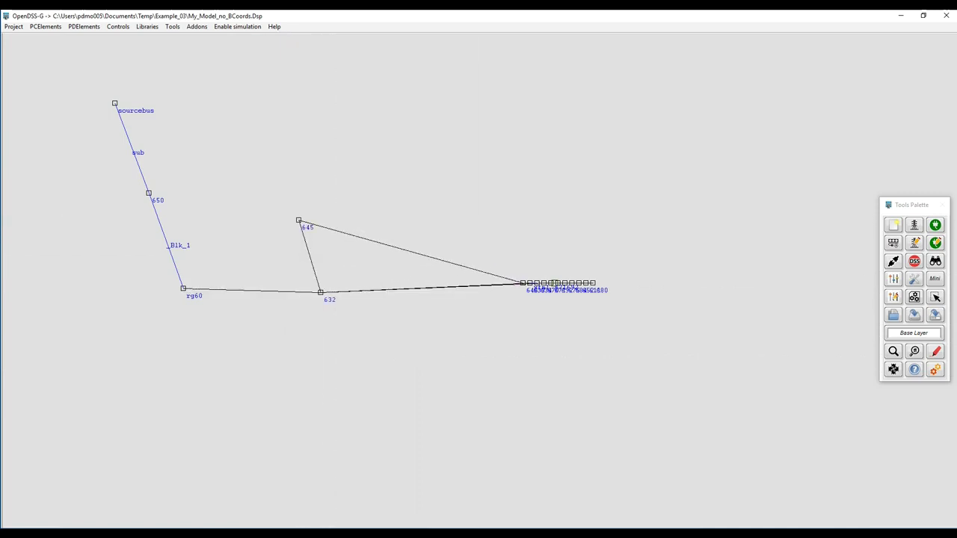
pyautogui.moveTo(522, 282); pyautogui.dragTo(323, 168)
pyautogui.moveTo(530, 282); pyautogui.dragTo(324, 385)
pyautogui.click(537, 283)
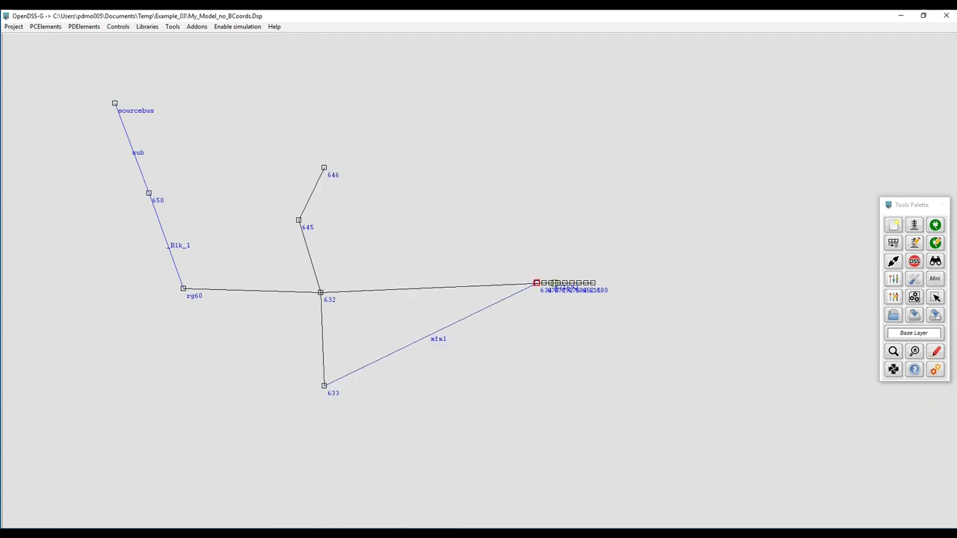
pyautogui.moveTo(537, 282); pyautogui.dragTo(364, 449)
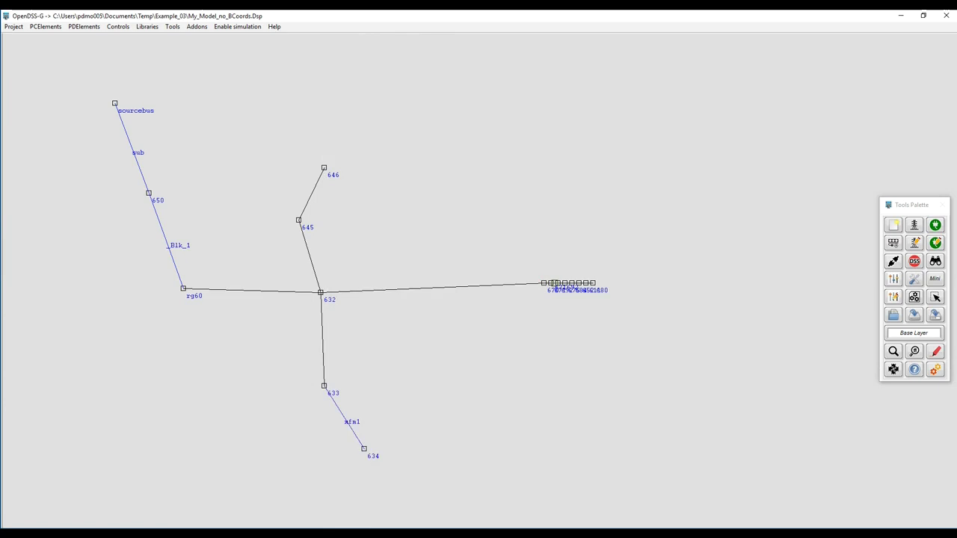
# Arrange buses 670 and 671 in line with 632, with 692 and 675 above 671, 684 below it, and 611 and 652 on either side of 684
pyautogui.moveTo(543, 283); pyautogui.dragTo(428, 292)
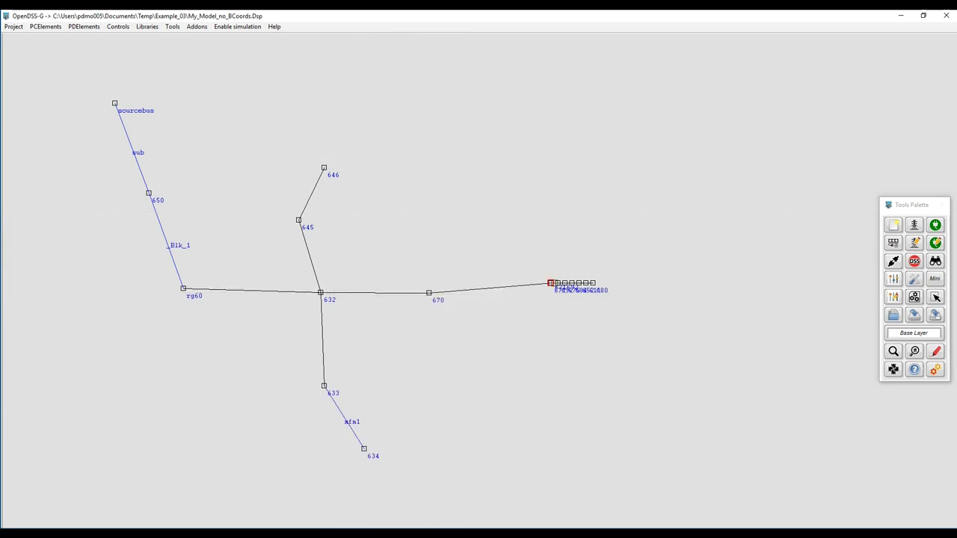
pyautogui.moveTo(551, 283); pyautogui.dragTo(527, 212)
pyautogui.moveTo(565, 282); pyautogui.dragTo(525, 163)
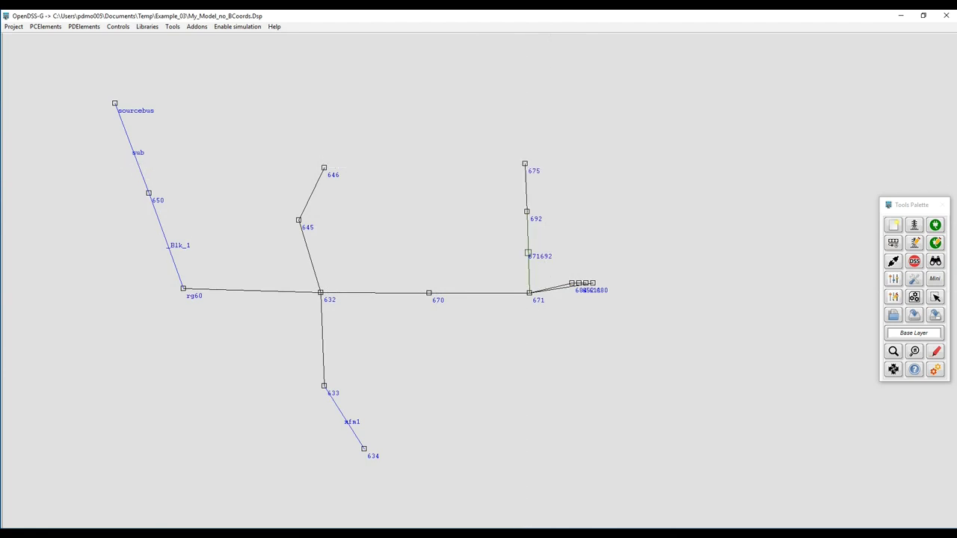
pyautogui.moveTo(571, 283); pyautogui.dragTo(528, 451)
pyautogui.moveTo(579, 283); pyautogui.dragTo(457, 453)
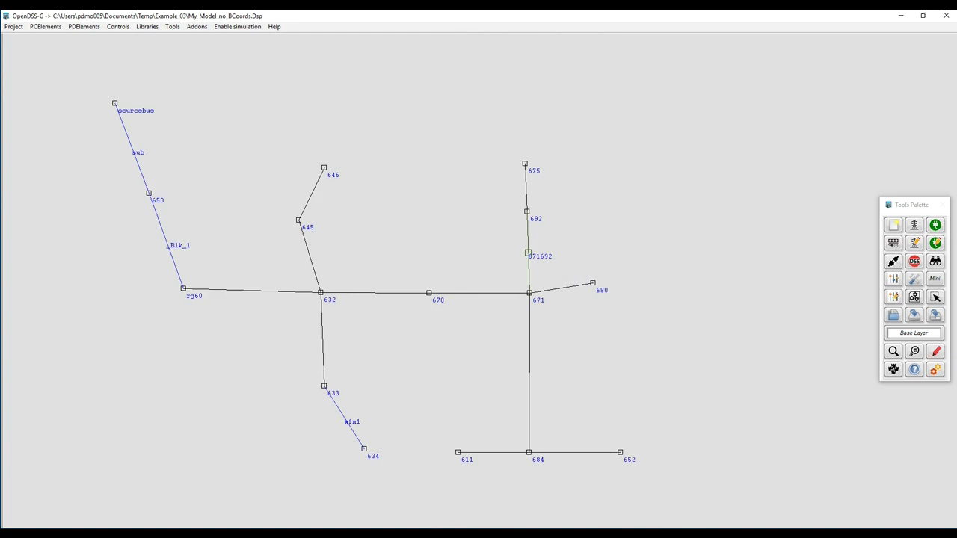
# Switch to simulation mode and choose the voltage source as an element to flag, coloured blue
pyautogui.click(935, 370)
pyautogui.click(935, 351)
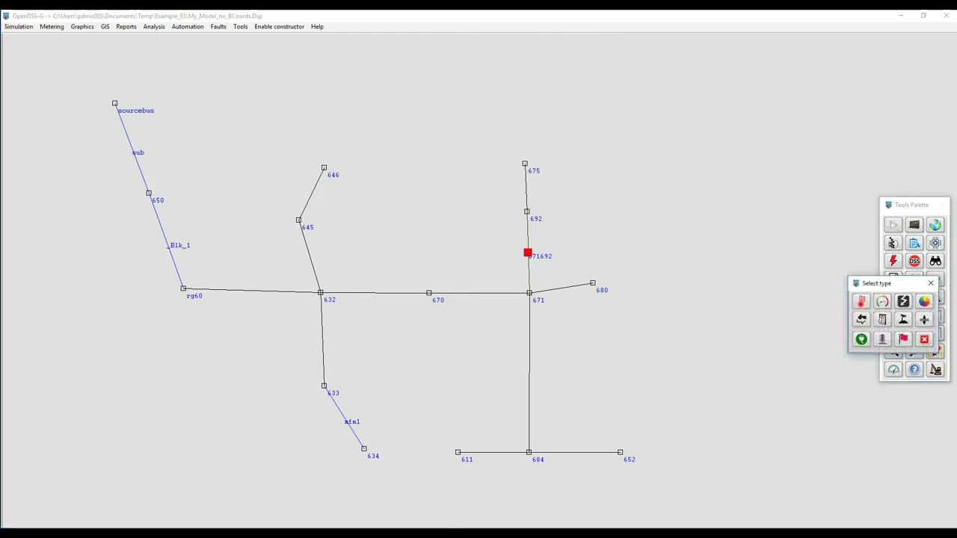
pyautogui.click(903, 339)
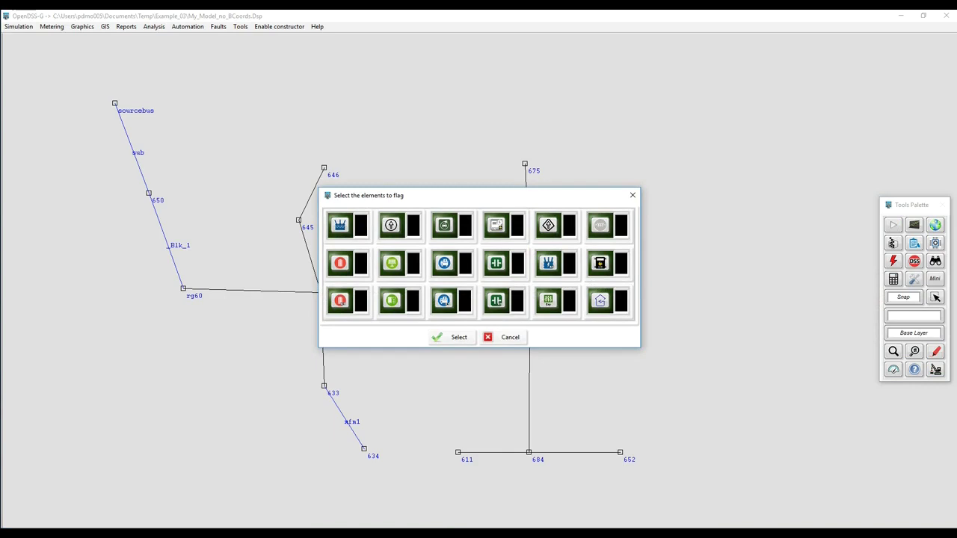
pyautogui.click(340, 225)
pyautogui.click(361, 225)
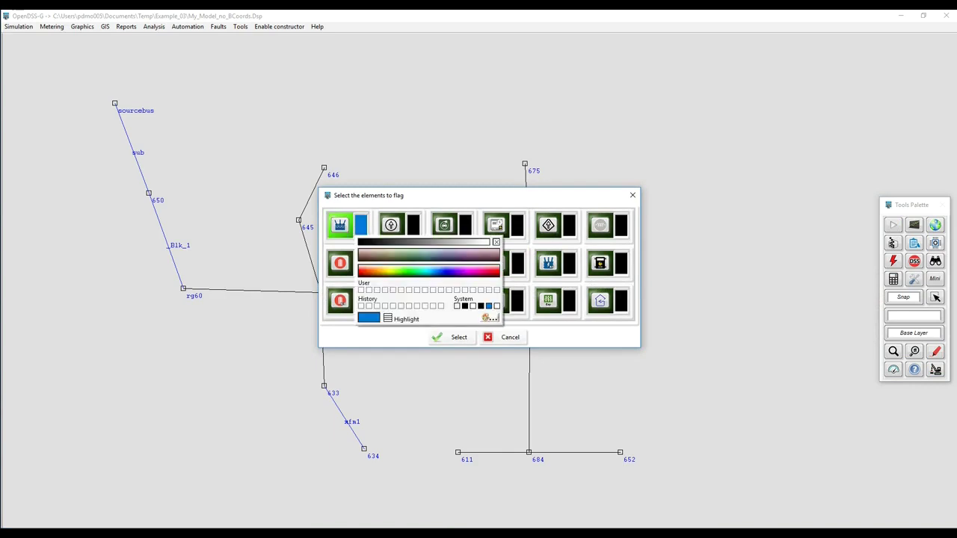
pyautogui.click(489, 306)
# Flag the loads in red and the capacitors in light blue, and apply the element flags to the circuit
pyautogui.click(600, 301)
pyautogui.click(621, 300)
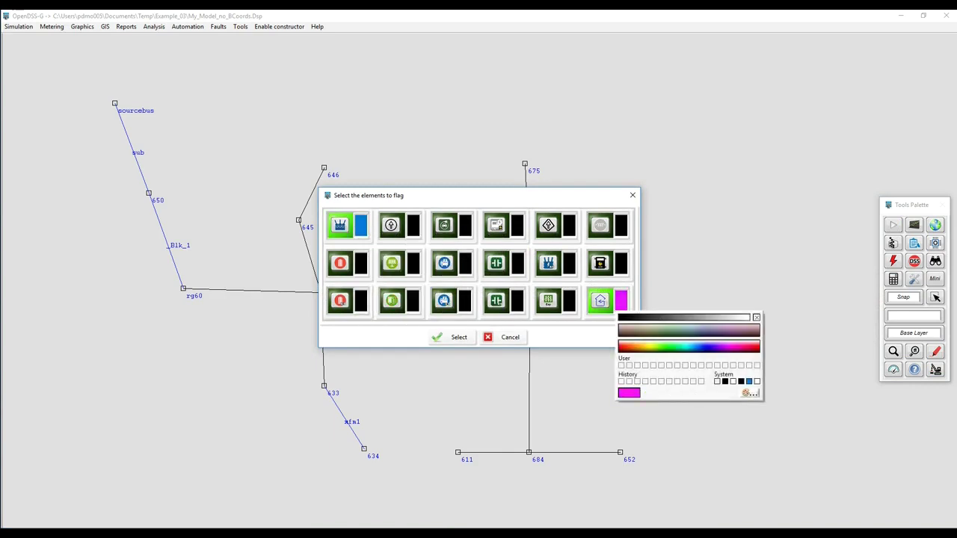
pyautogui.click(756, 347)
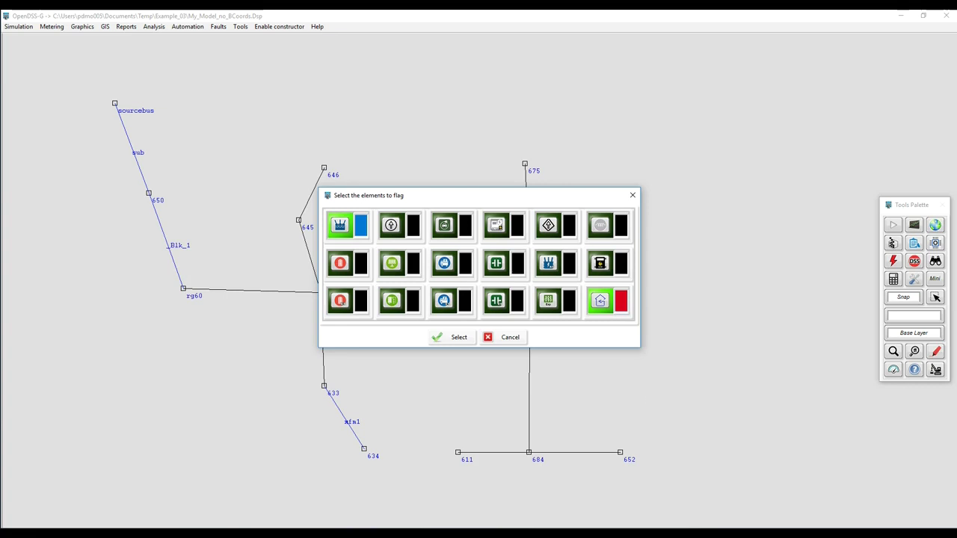
pyautogui.click(497, 263)
pyautogui.click(518, 263)
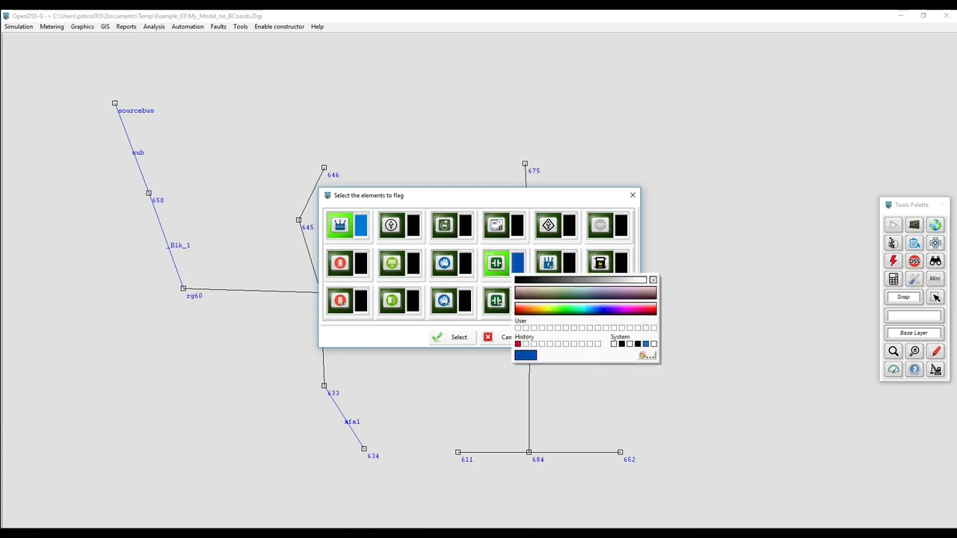
pyautogui.click(598, 308)
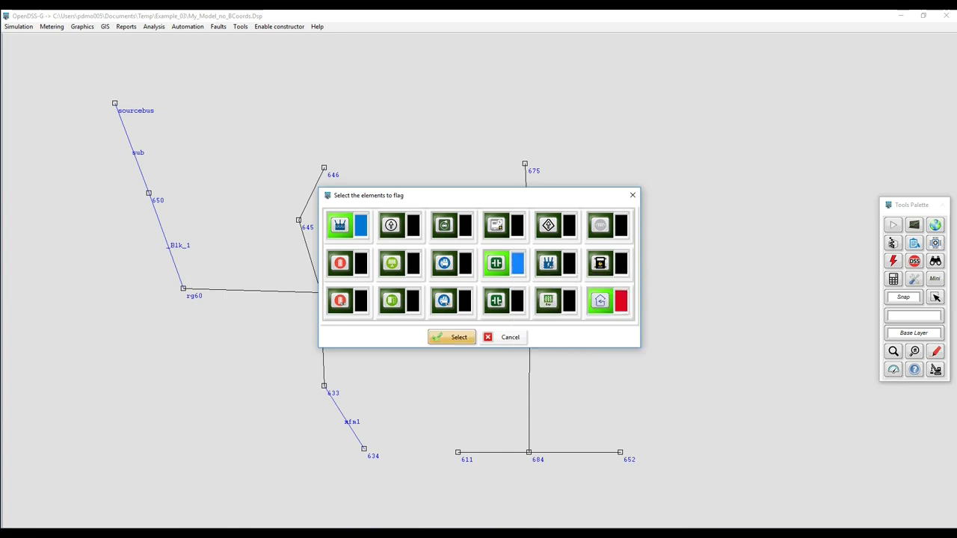
pyautogui.click(452, 337)
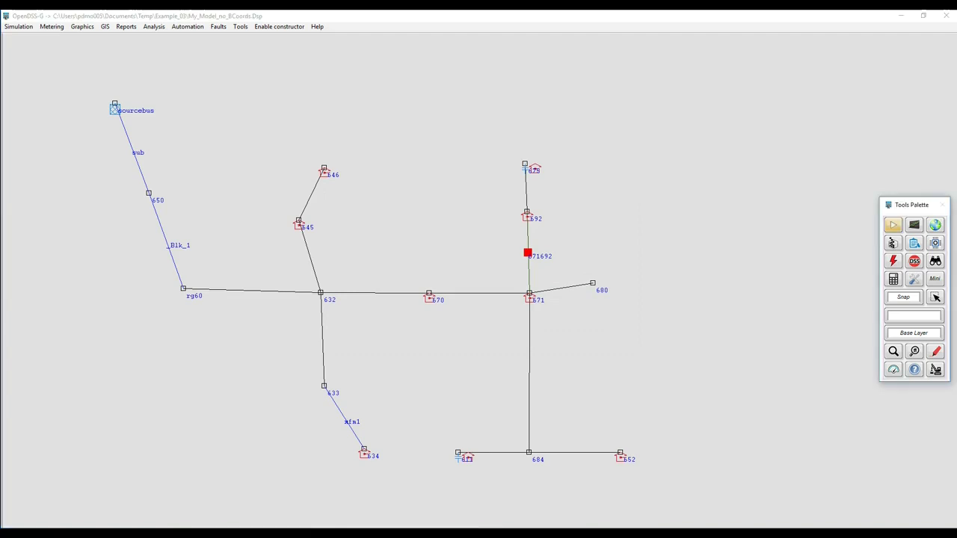
# Solve the circuit in Snap mode and display its voltage map, with the scale viewer moved clear of the branches
pyautogui.click(936, 352)
pyautogui.click(924, 340)
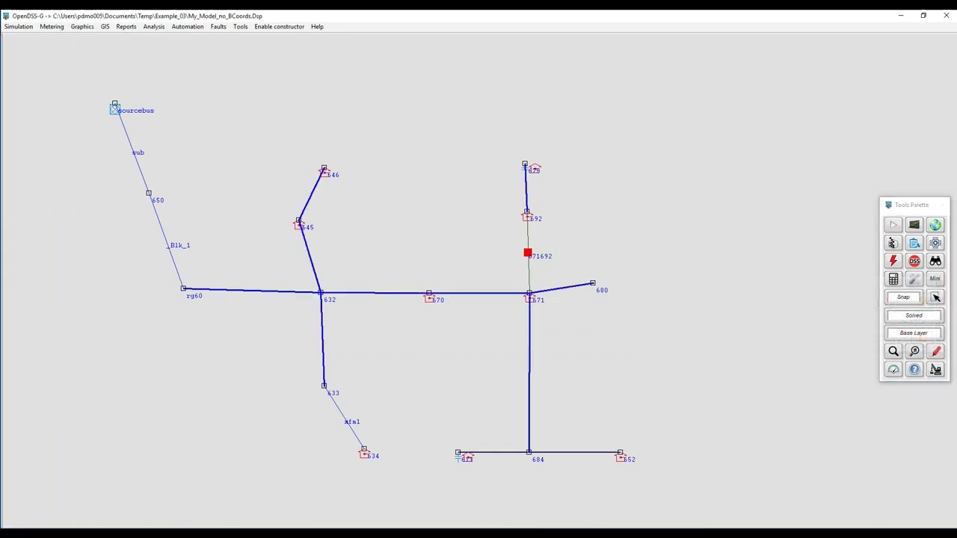
pyautogui.click(936, 352)
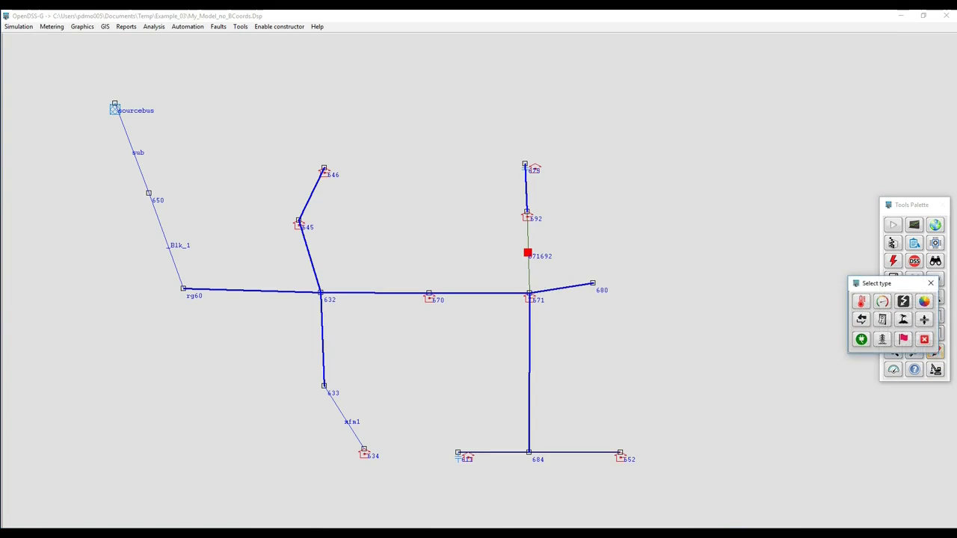
pyautogui.click(861, 301)
pyautogui.moveTo(471, 226); pyautogui.dragTo(755, 138)
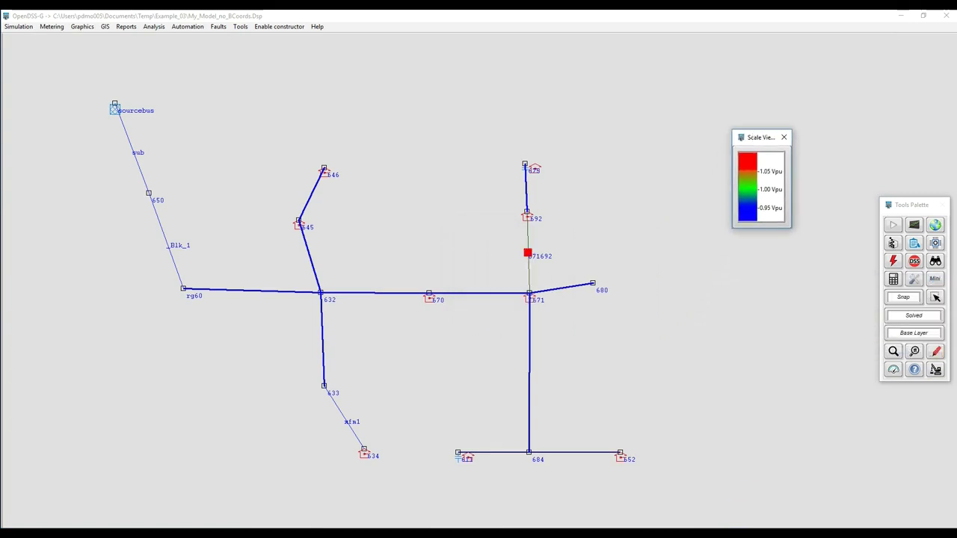